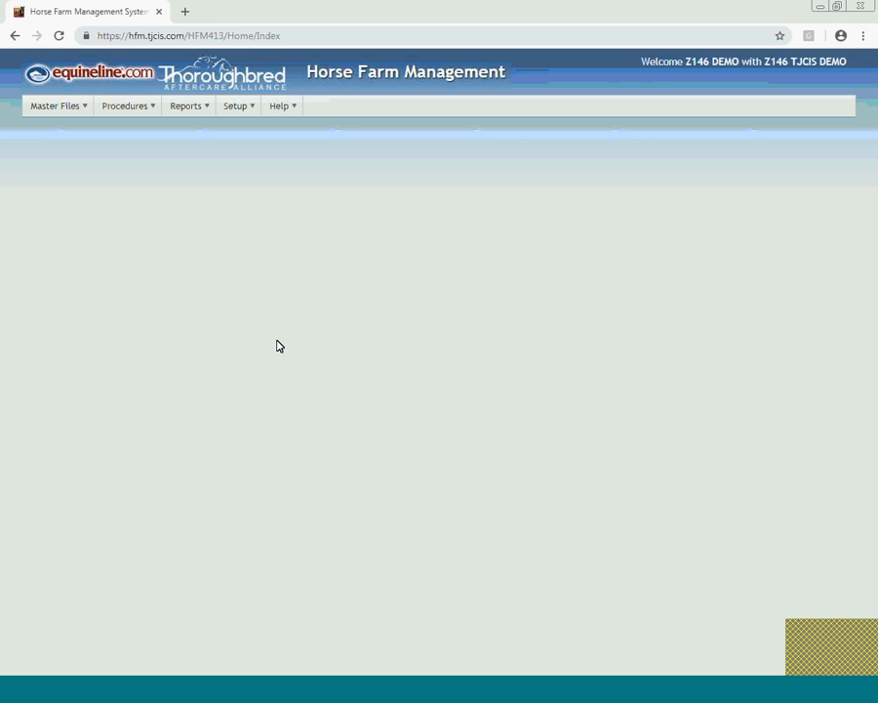
Step: Review the ownership, boarding and procedure details in the horse record of Be Distinct, leaving the record without changes
mouse_move(60, 114)
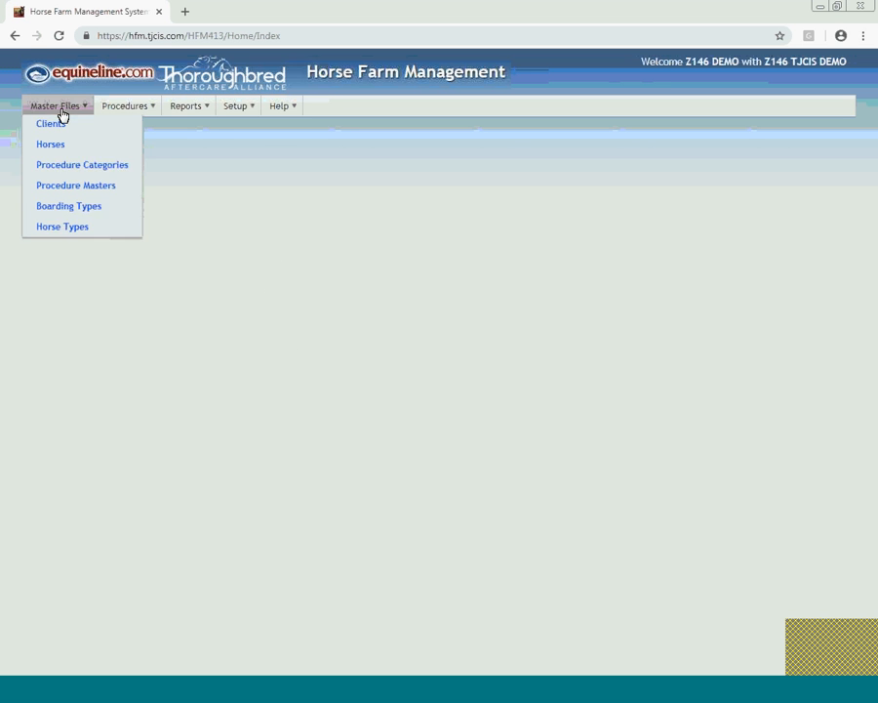
click(51, 168)
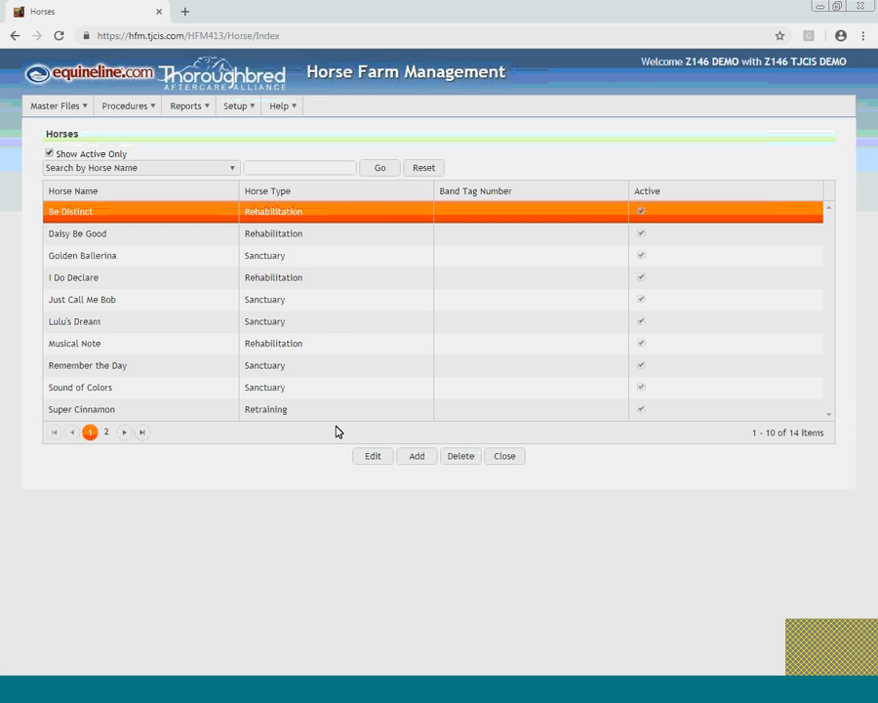
click(372, 457)
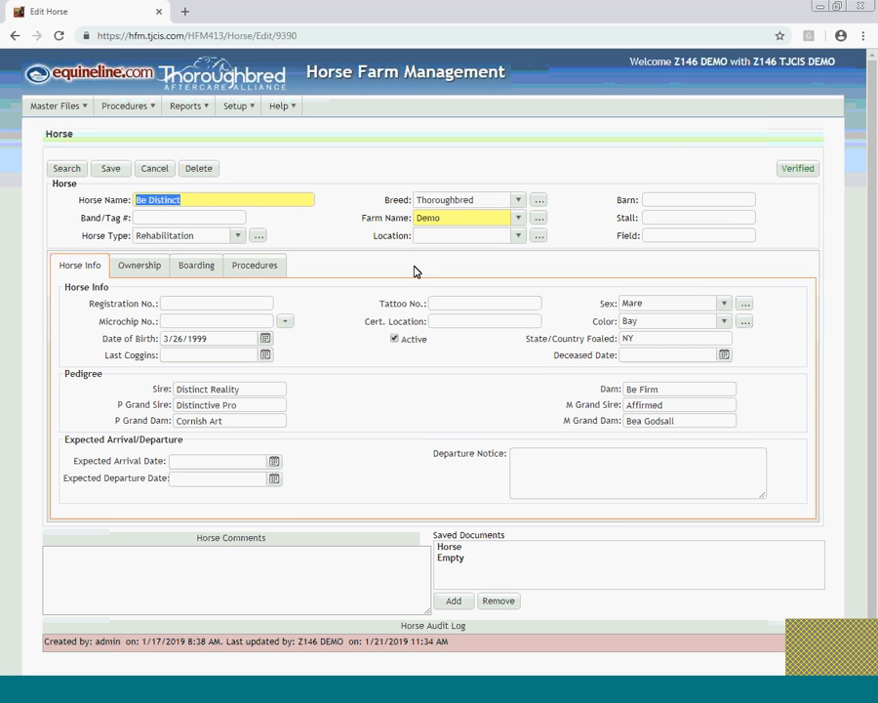
click(122, 269)
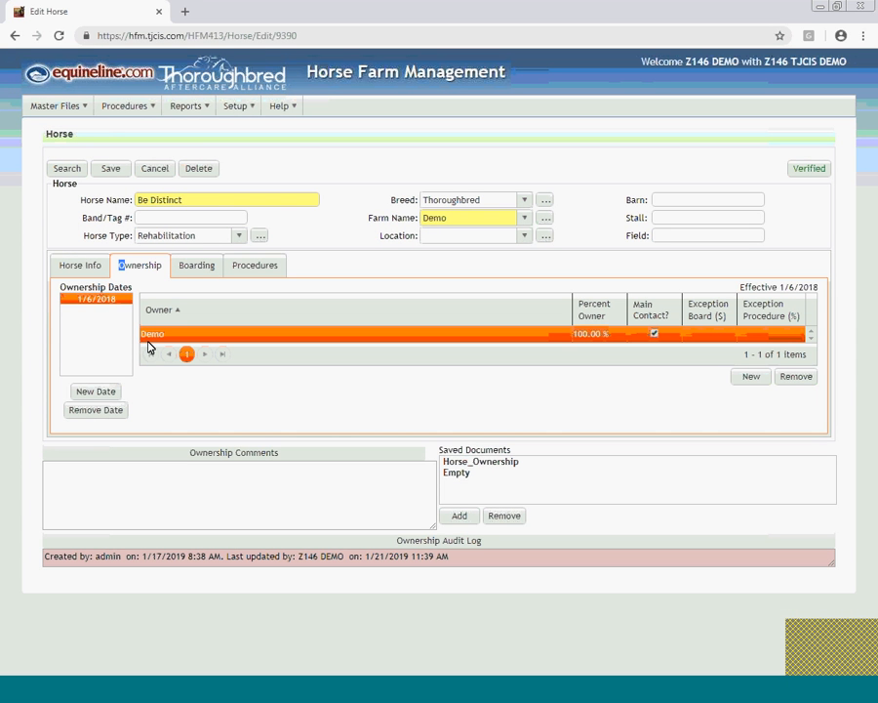
click(193, 266)
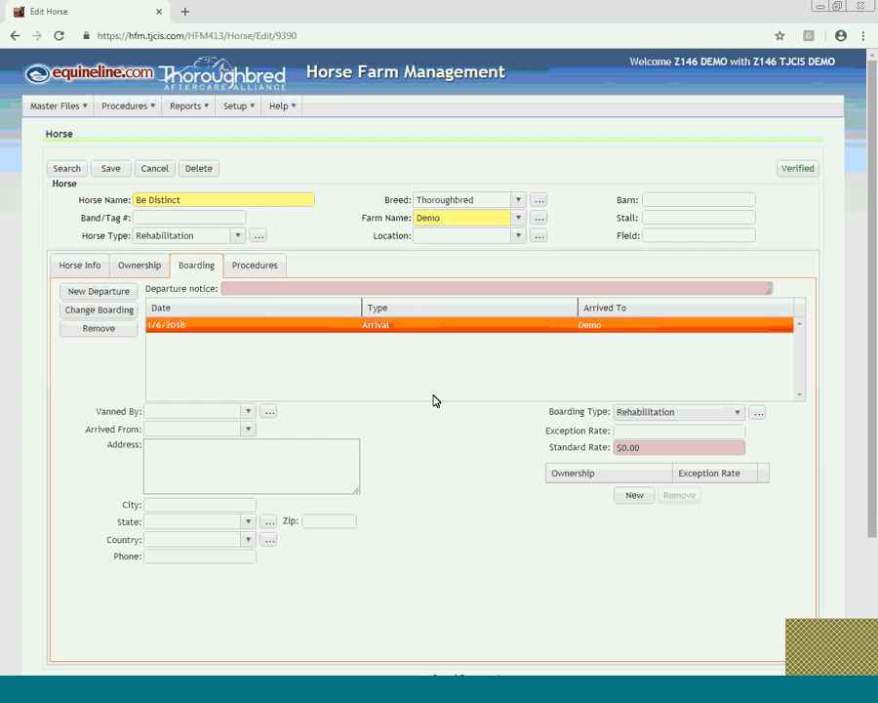
click(257, 270)
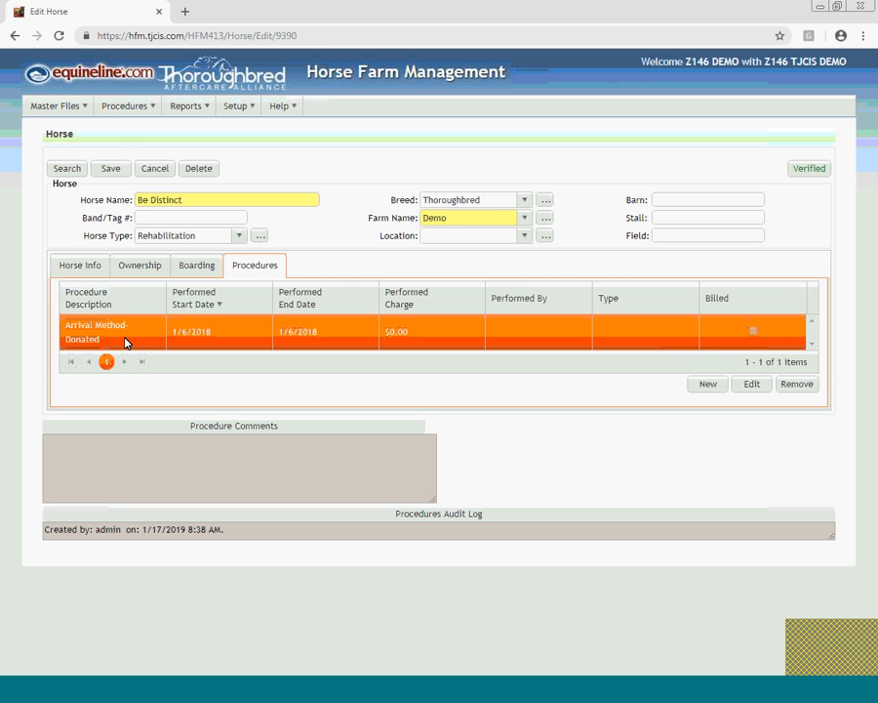
click(155, 169)
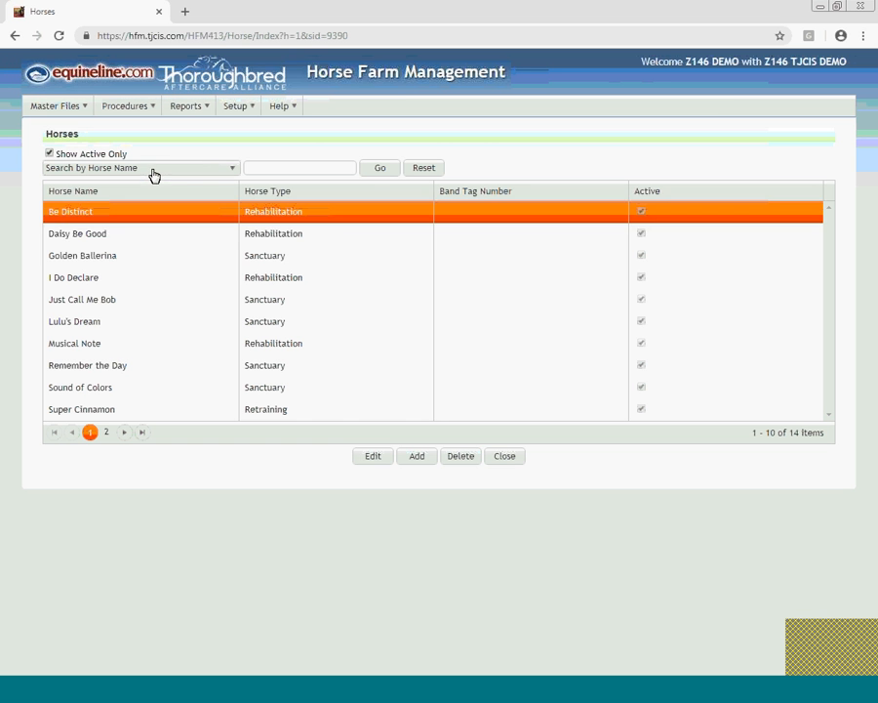
Step: Review the ownership, boarding and procedure details in Daisy Be Good's horse record and return to the horse list
click(130, 234)
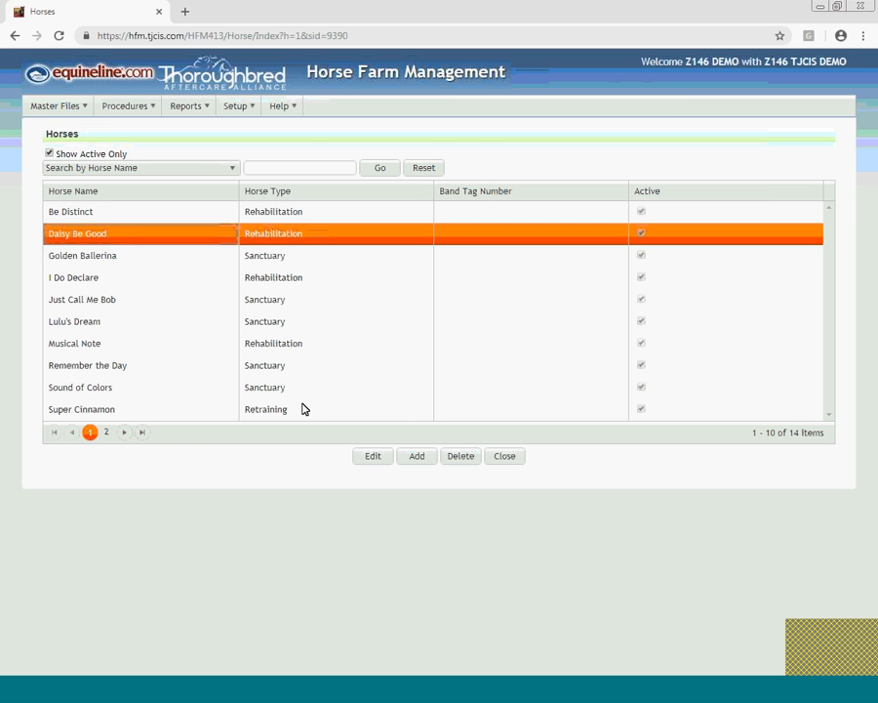
click(376, 457)
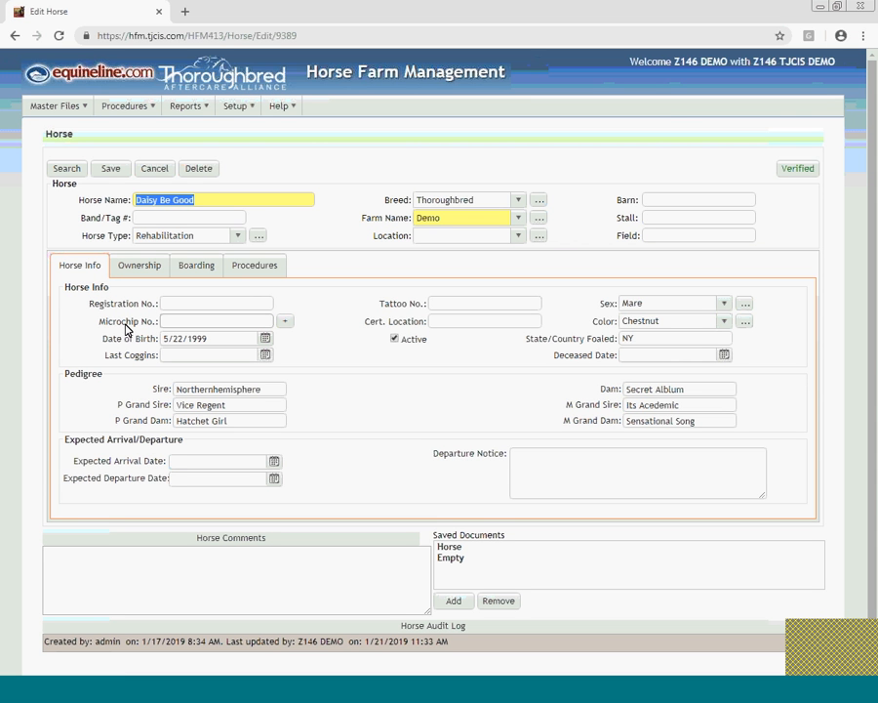
click(140, 266)
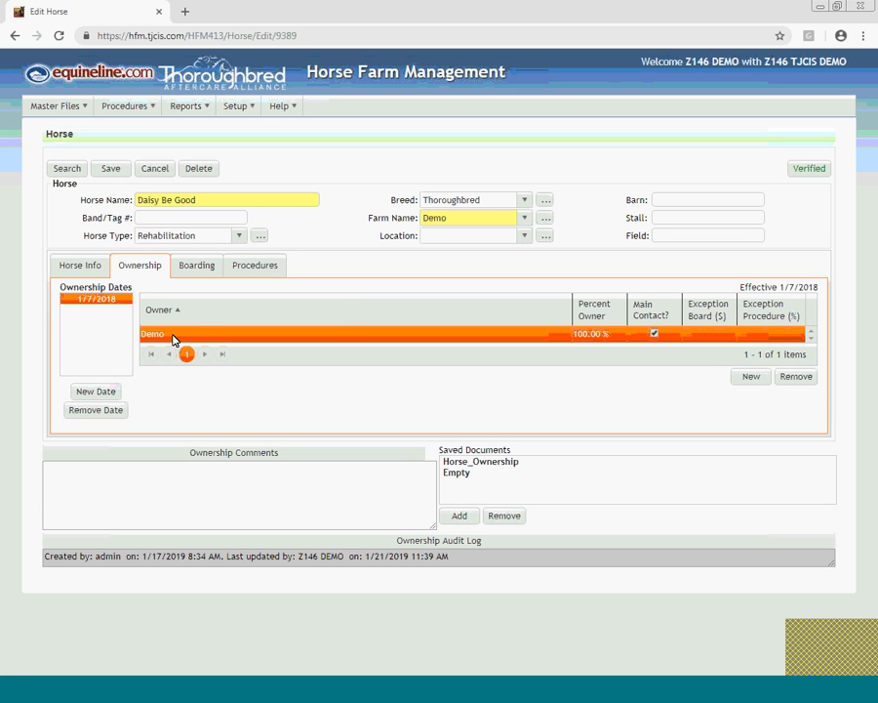
click(200, 266)
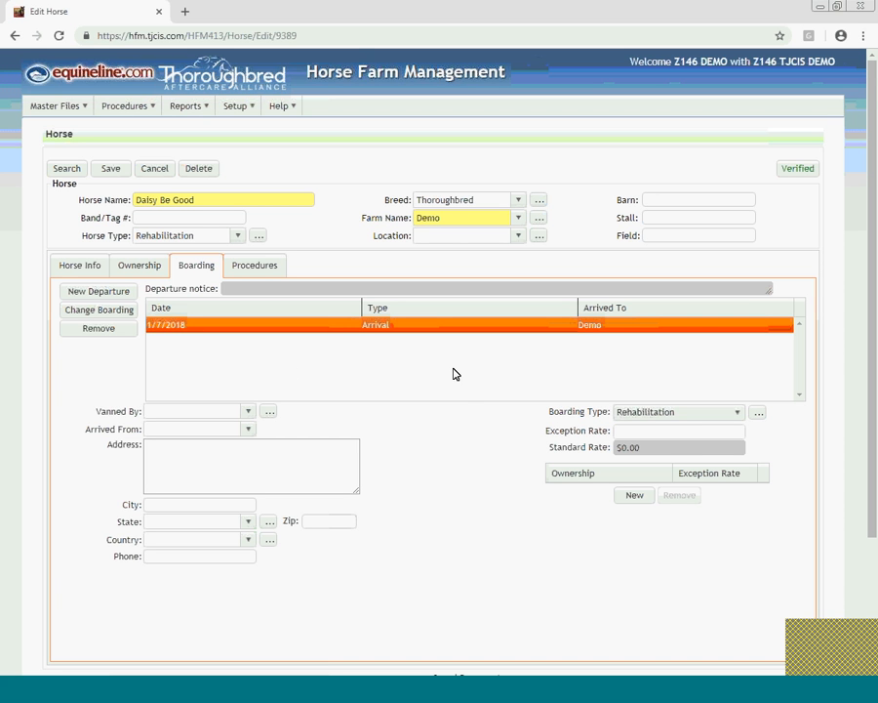
click(255, 264)
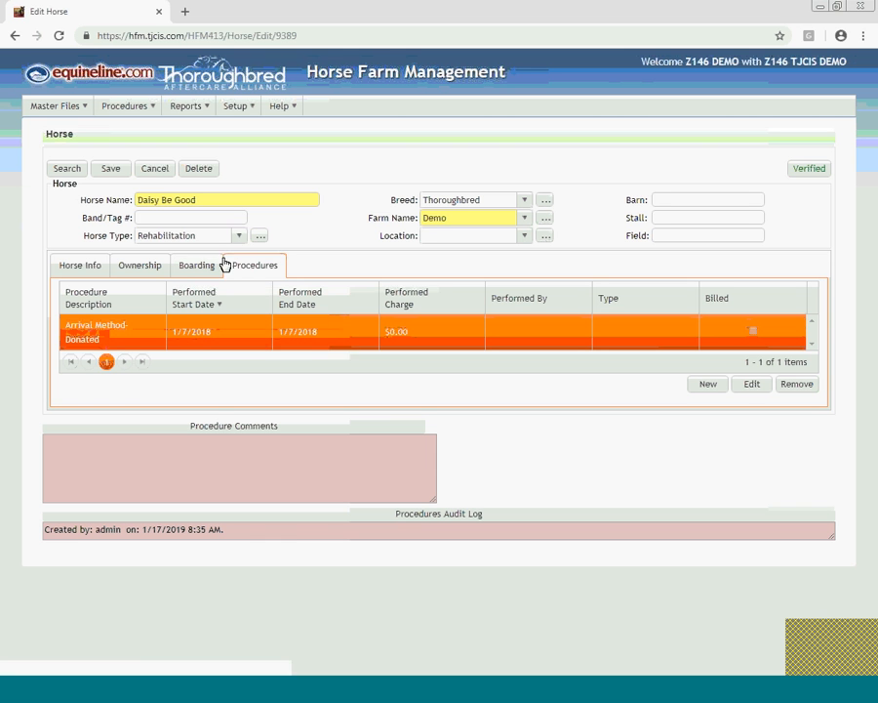
click(166, 170)
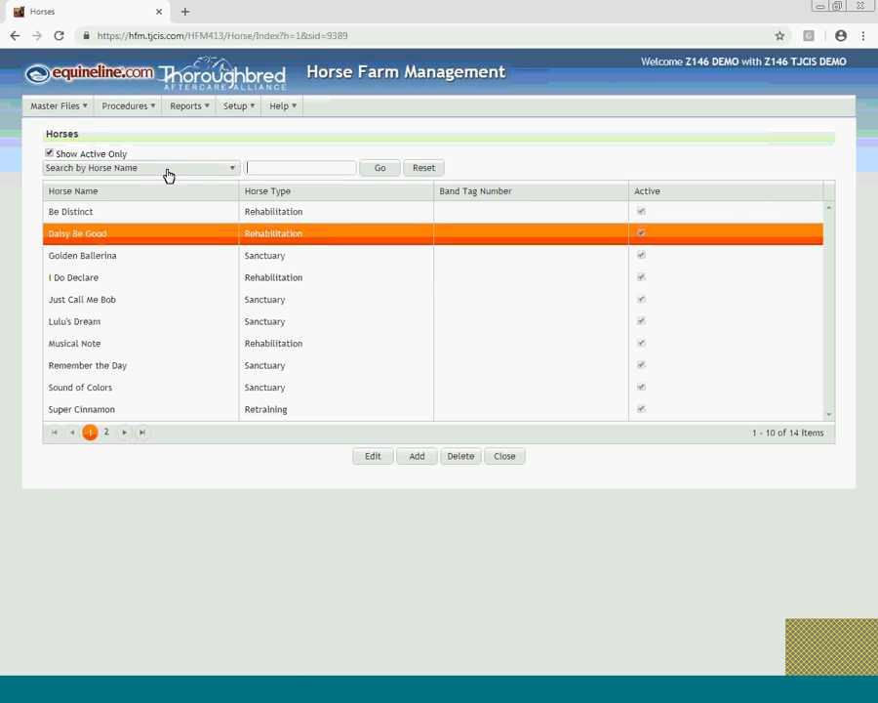
Step: Examine Golden Ballerina's horse record, checking its ownership, boarding and procedure entries, and close it without changes
click(198, 256)
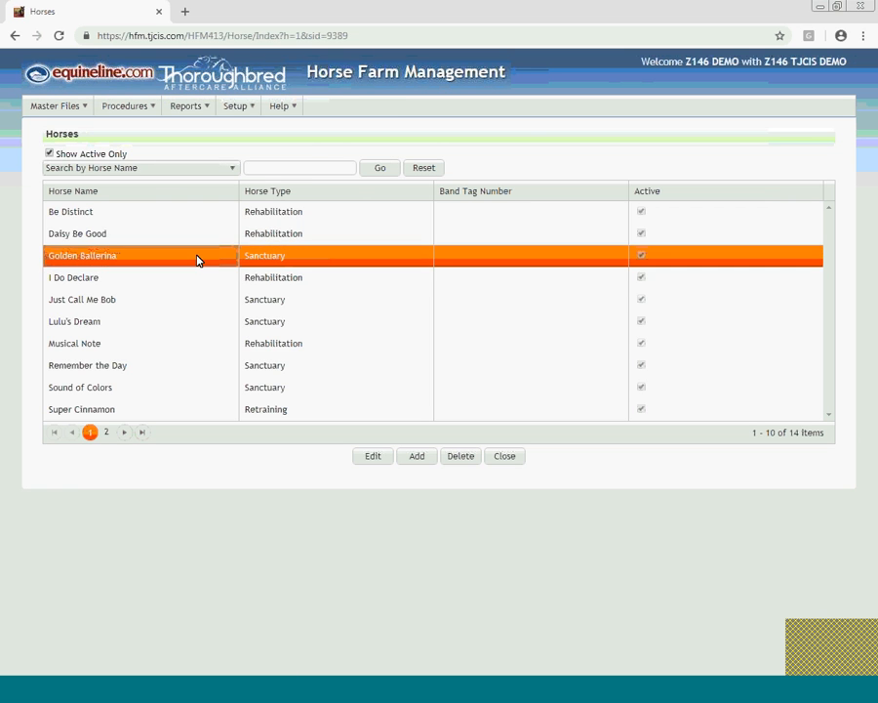
click(375, 459)
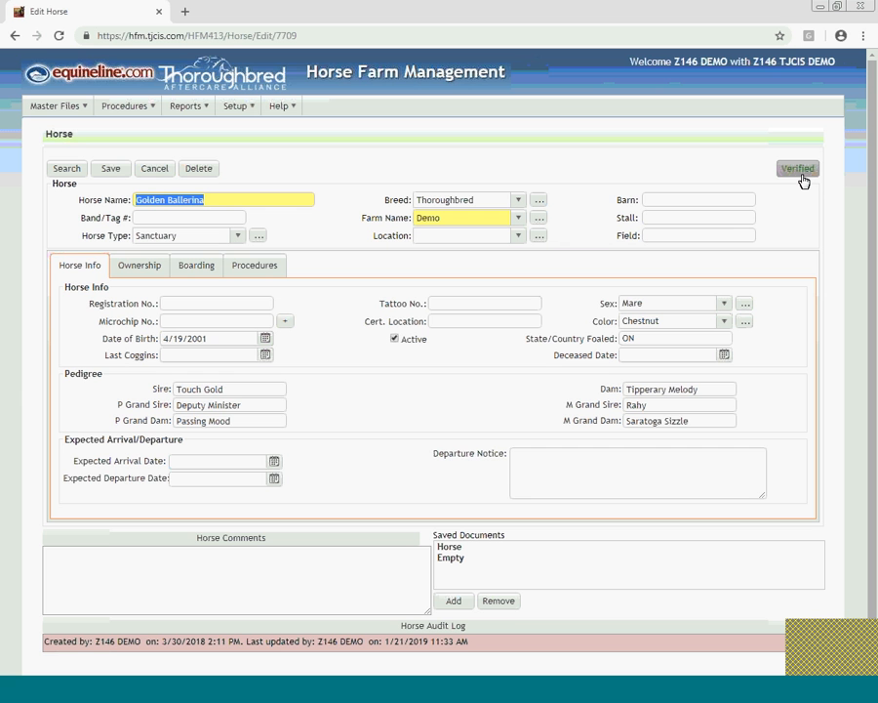
click(131, 271)
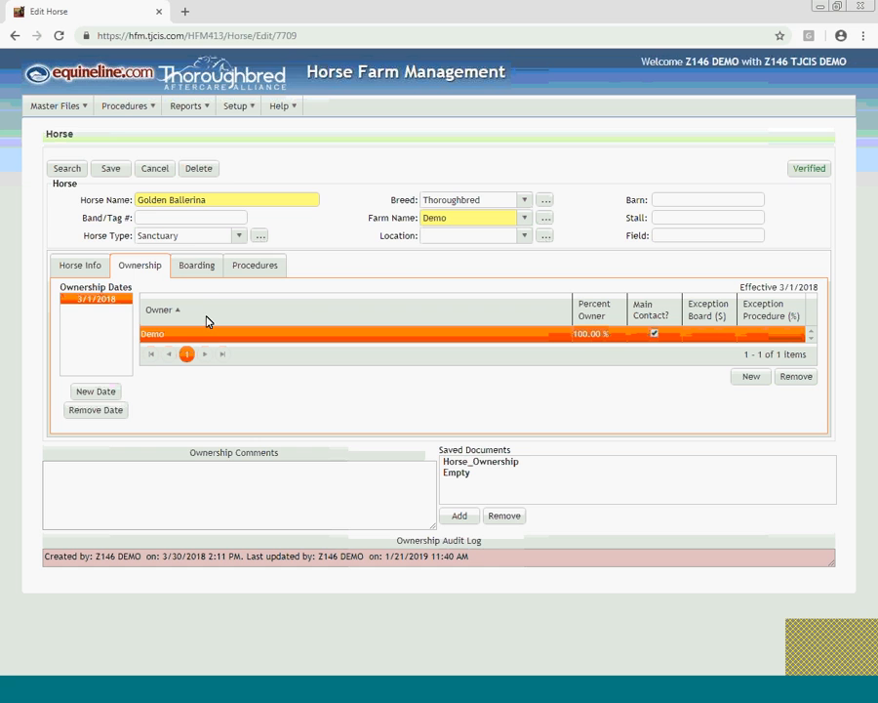
click(201, 266)
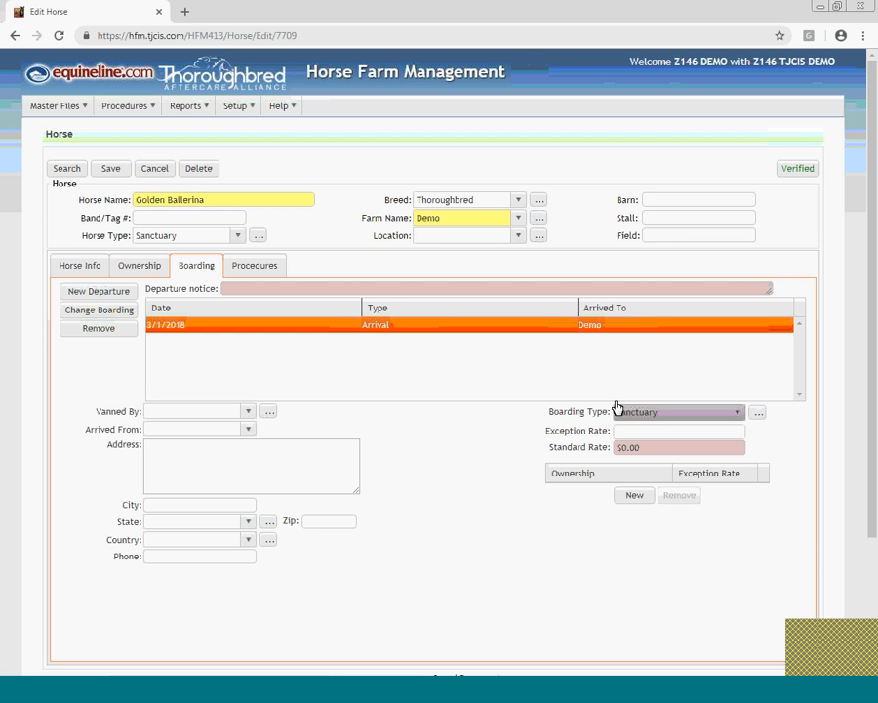
click(273, 266)
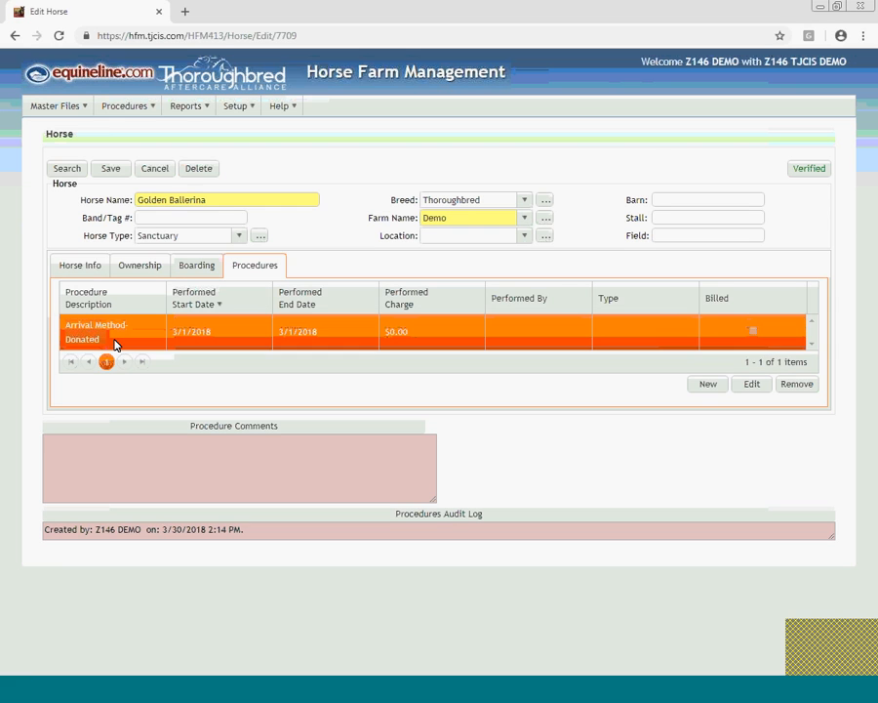
click(159, 170)
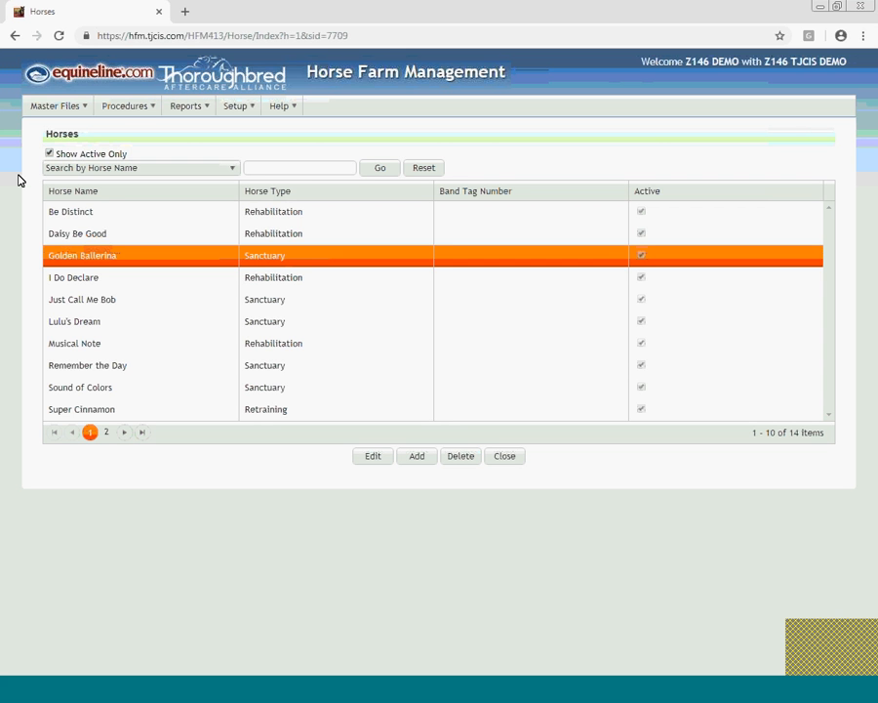
Step: Add a boarding change dated 11/15/2018 to the boarding history of the horse Be Distinct
click(88, 211)
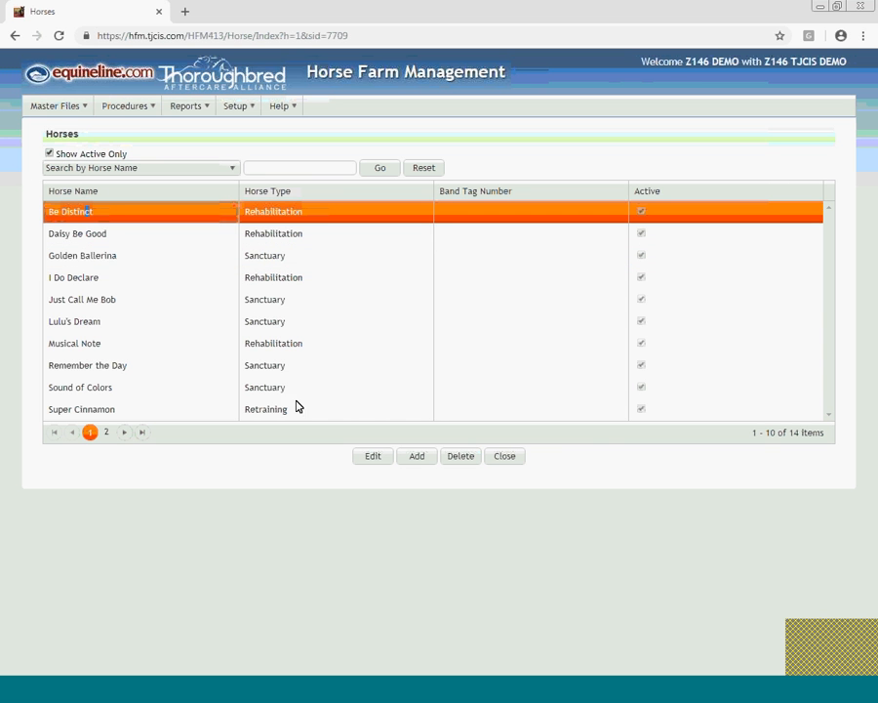
click(371, 457)
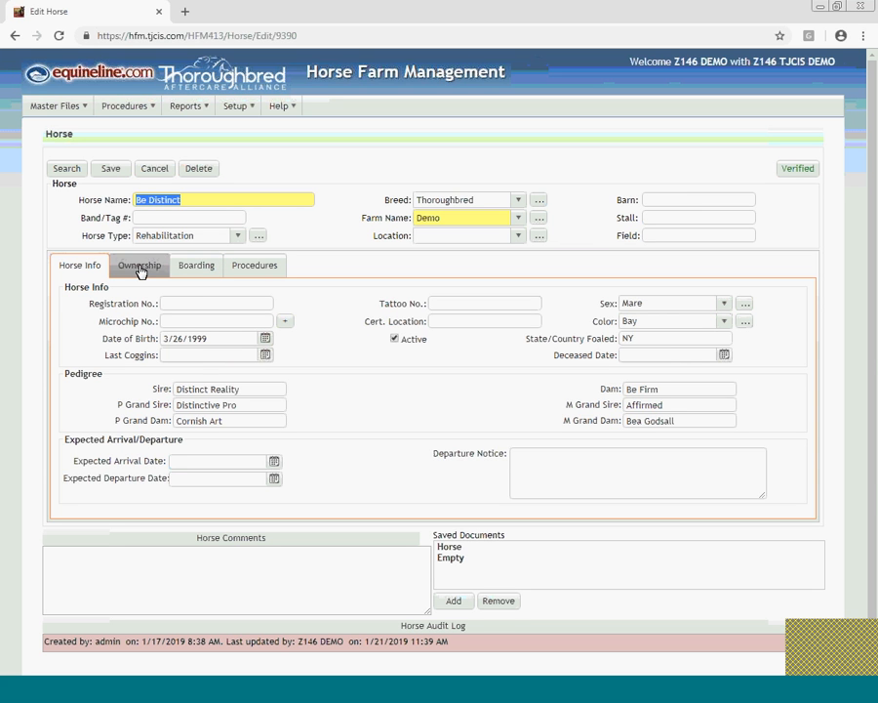
click(191, 272)
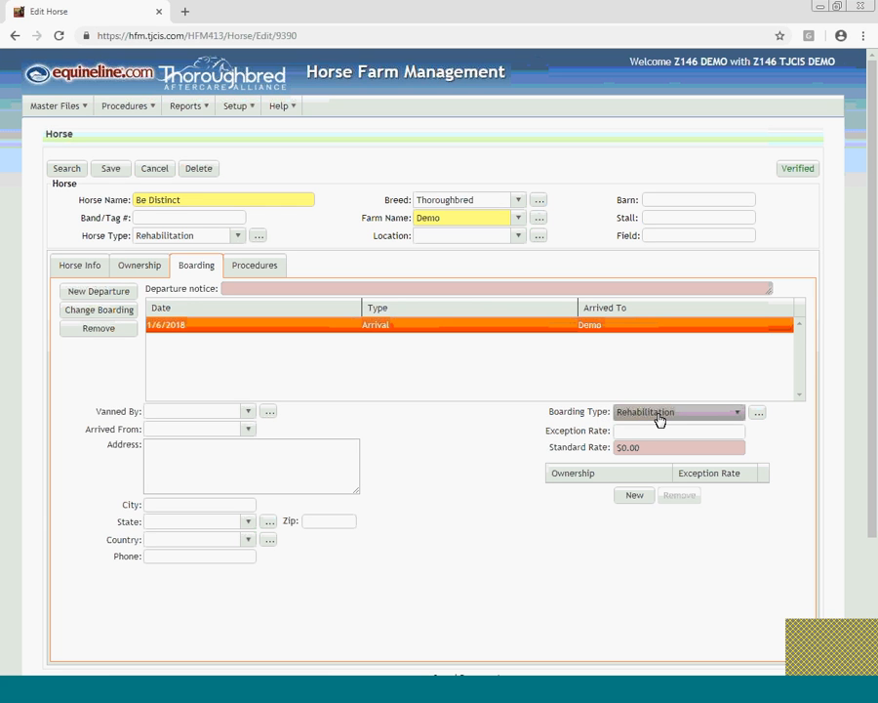
click(115, 311)
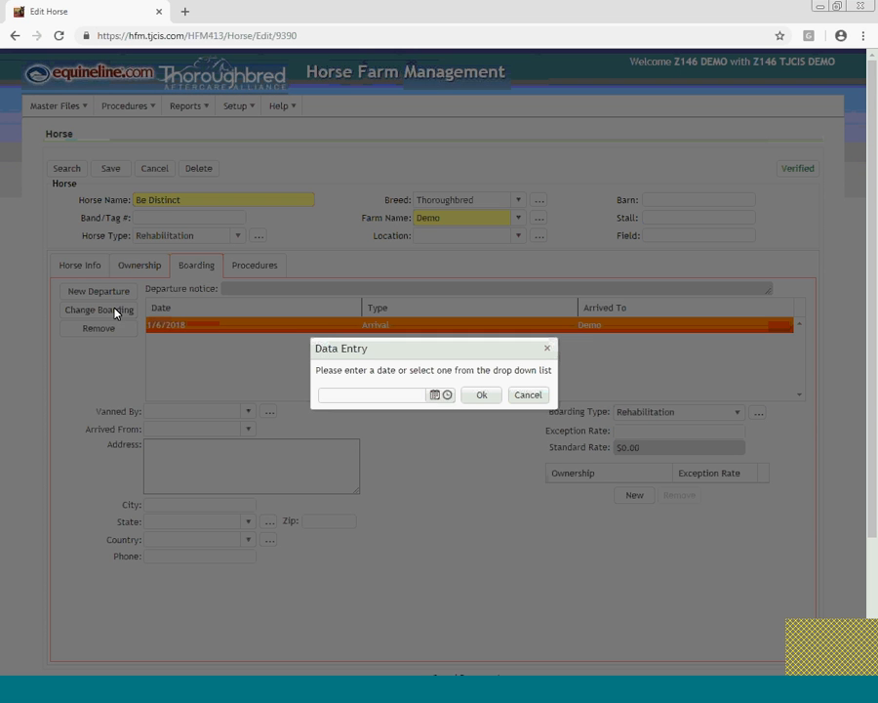
text(11)
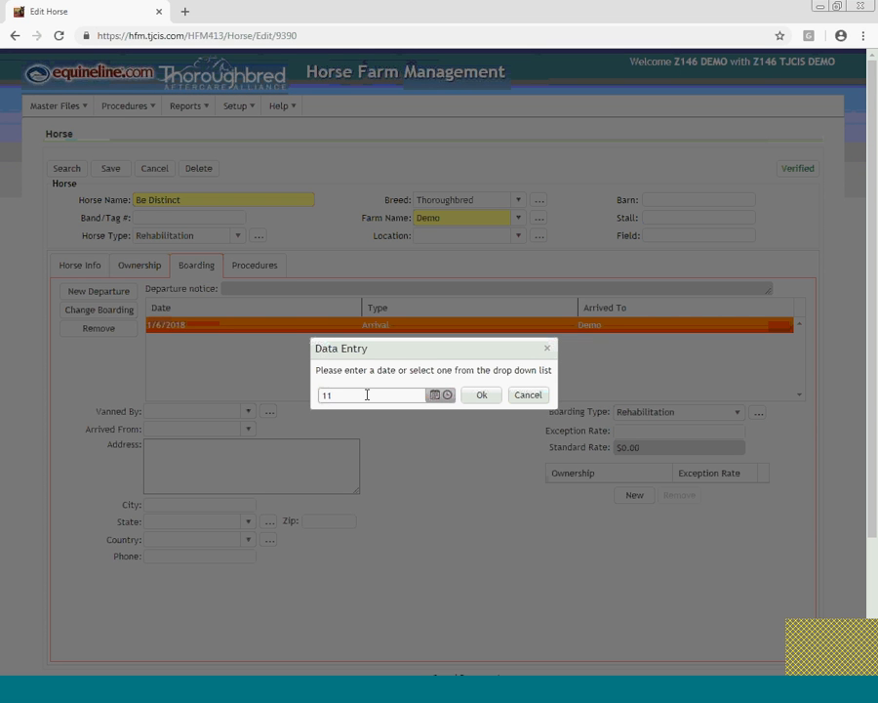
text(152018)
key(Tab)
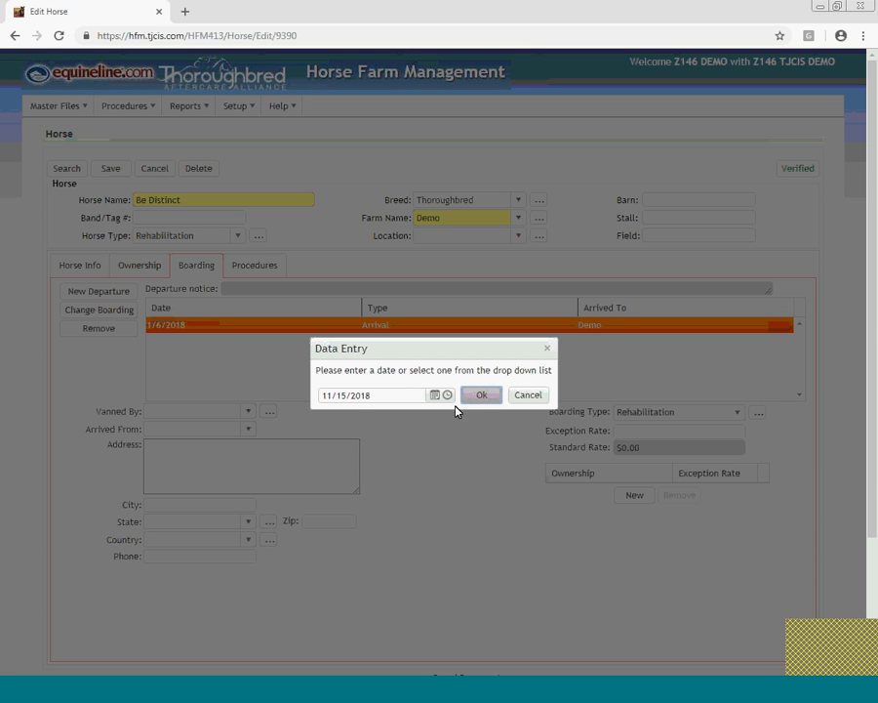
click(484, 399)
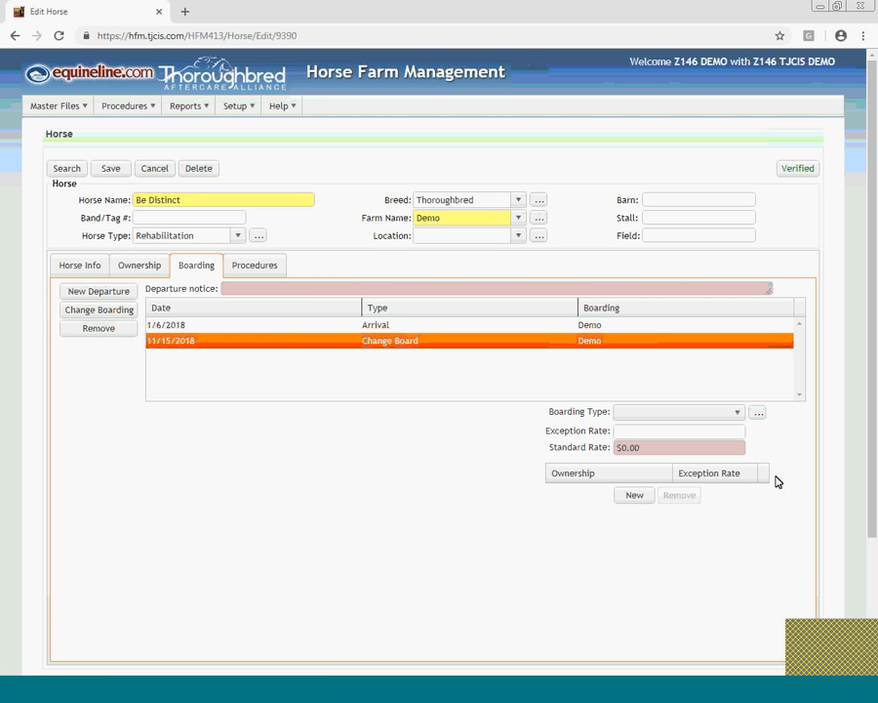
Step: Set the boarding type of the 11/15/2018 change to Sanctuary, compare it with the arrival entry, and save the horse record
click(738, 414)
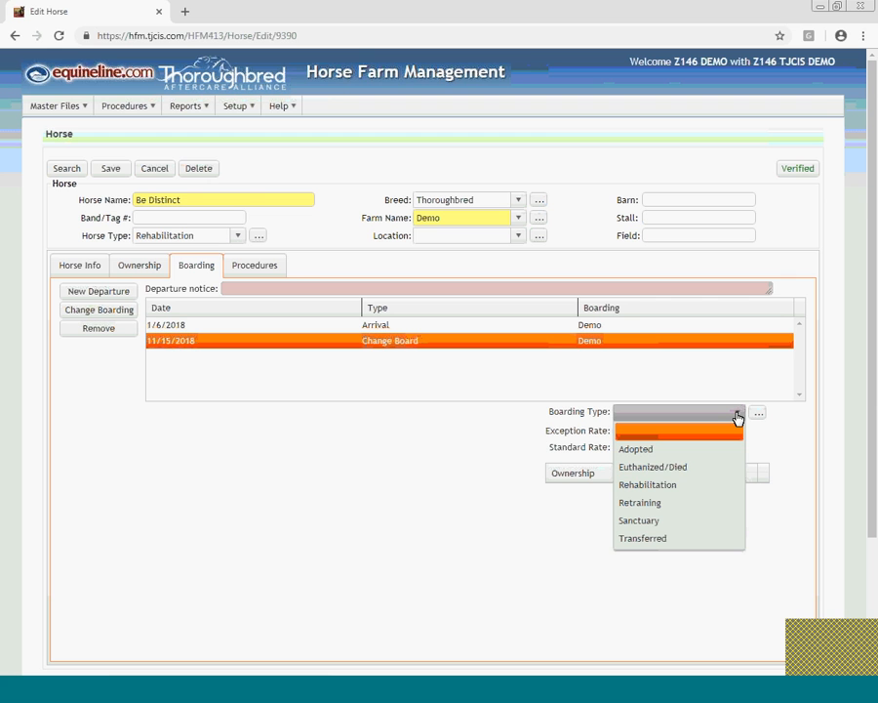
click(653, 522)
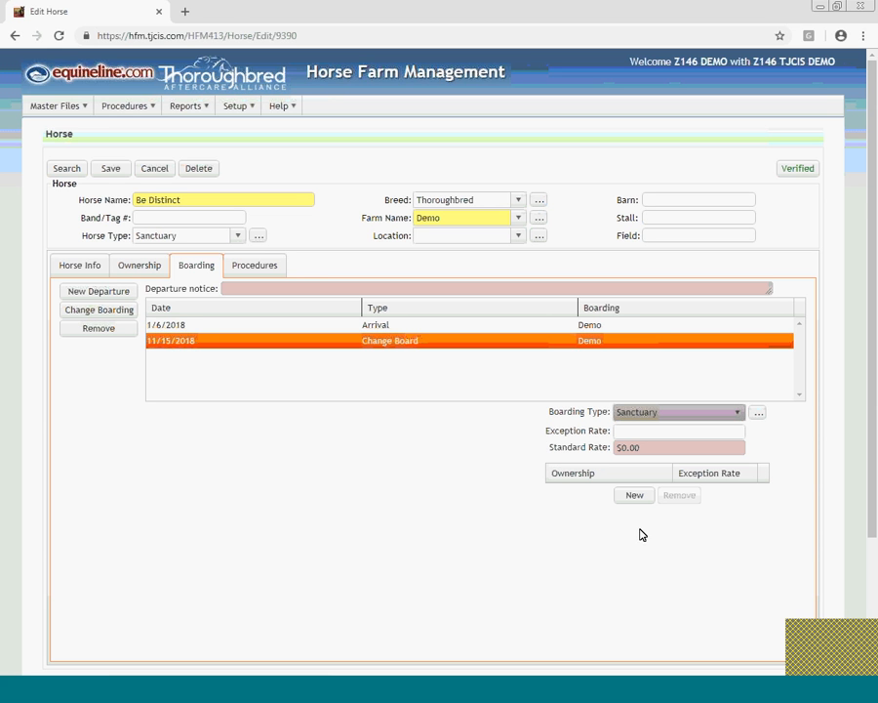
click(383, 325)
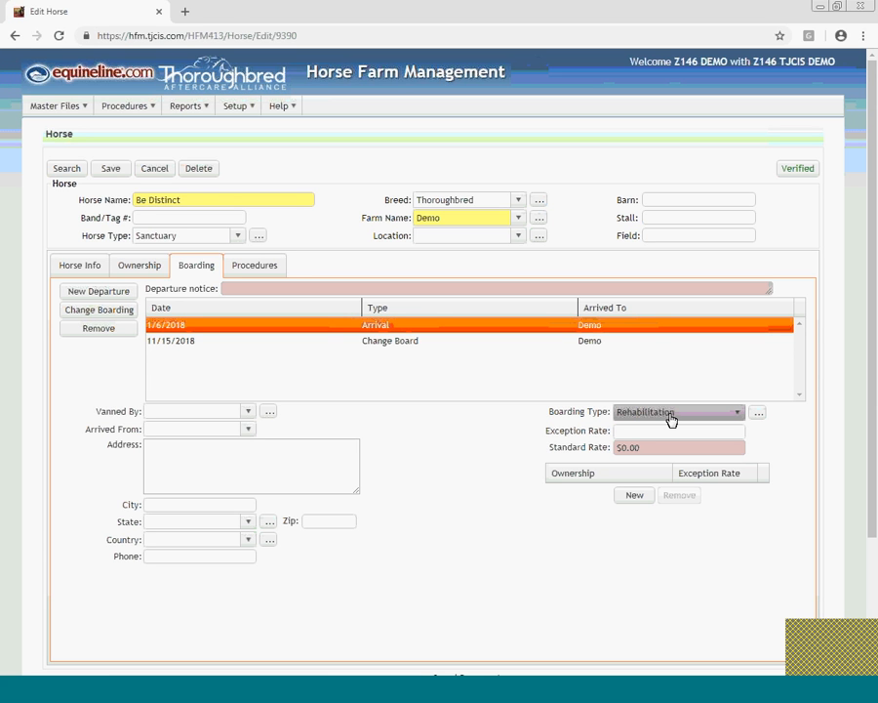
click(151, 340)
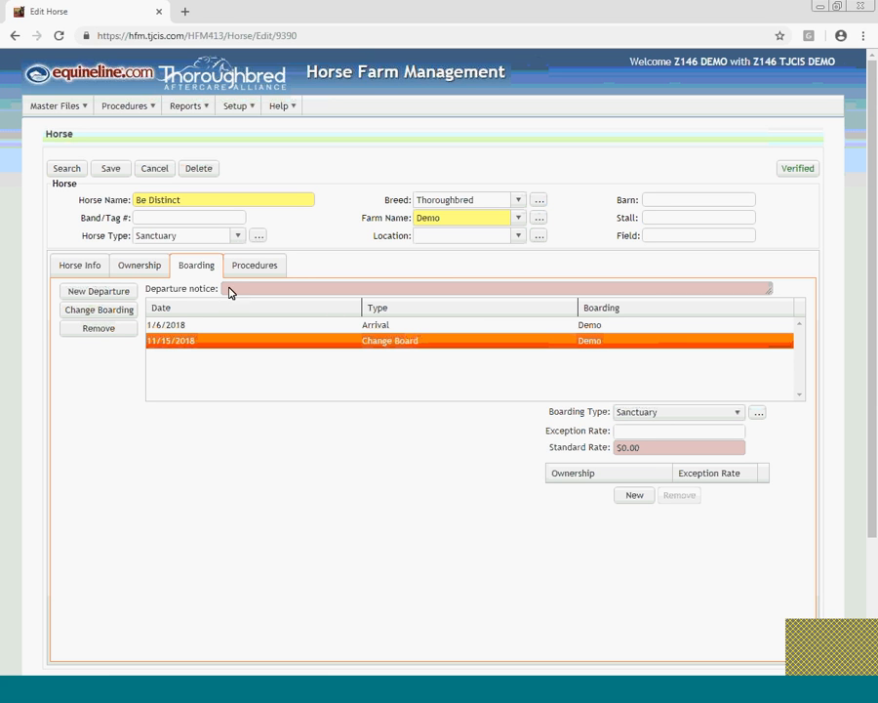
click(110, 173)
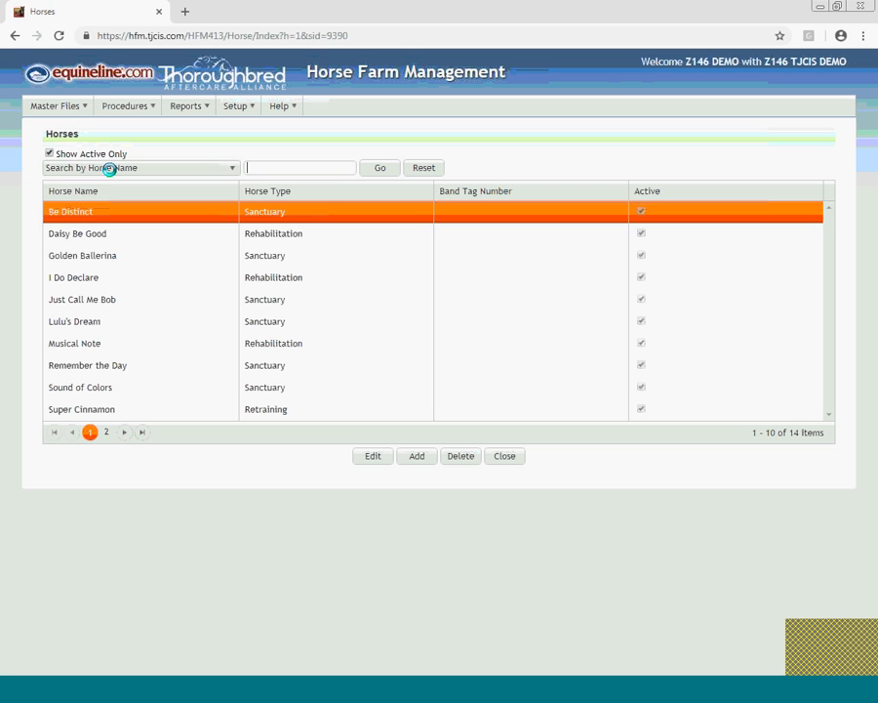
Step: Add a boarding change dated 10/17/2018 to the boarding history of the horse I Do Declare
click(156, 282)
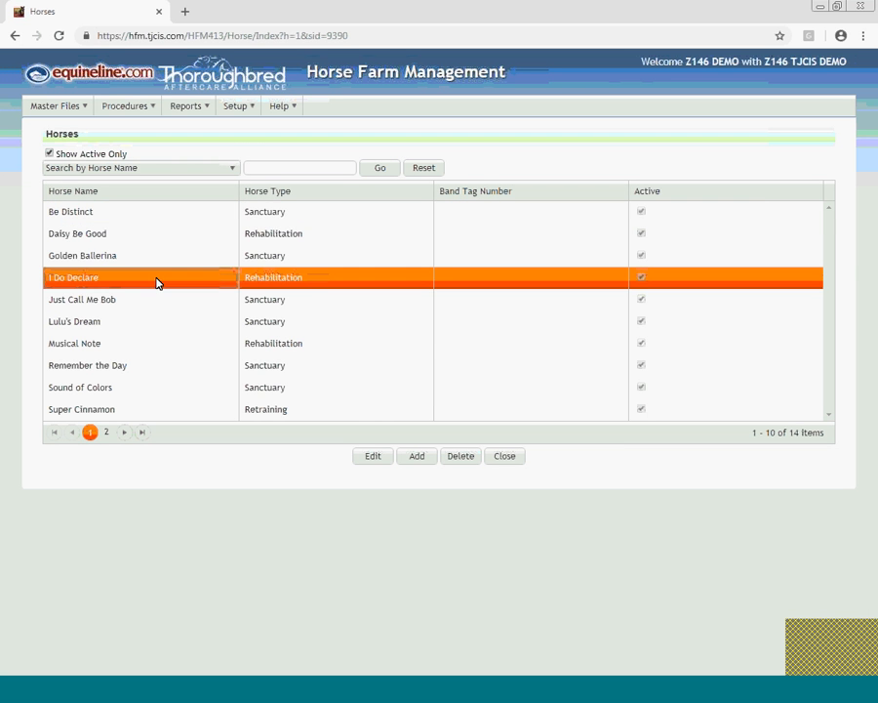
click(374, 459)
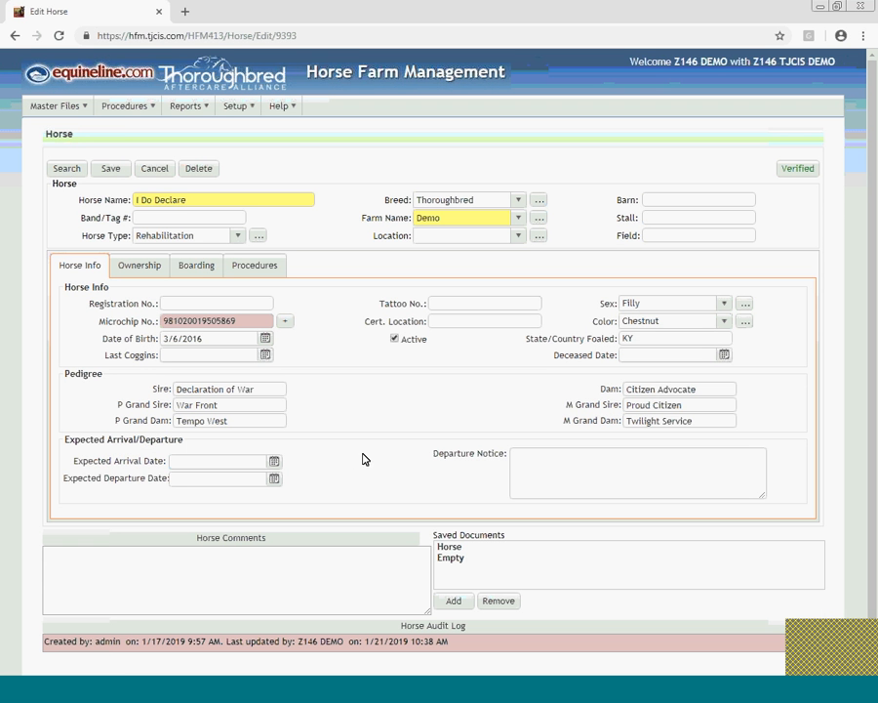
click(194, 273)
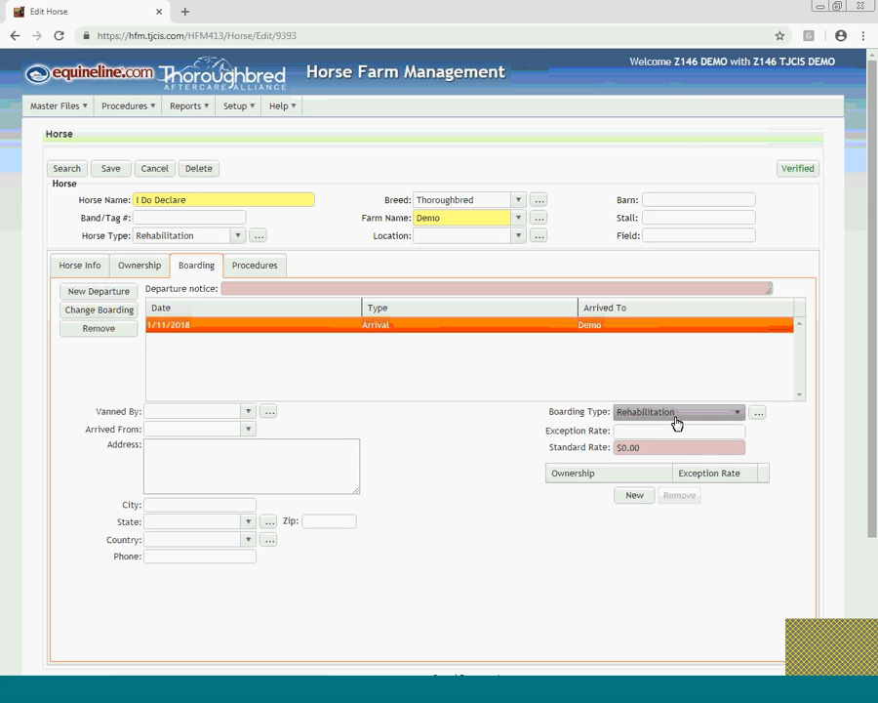
click(107, 314)
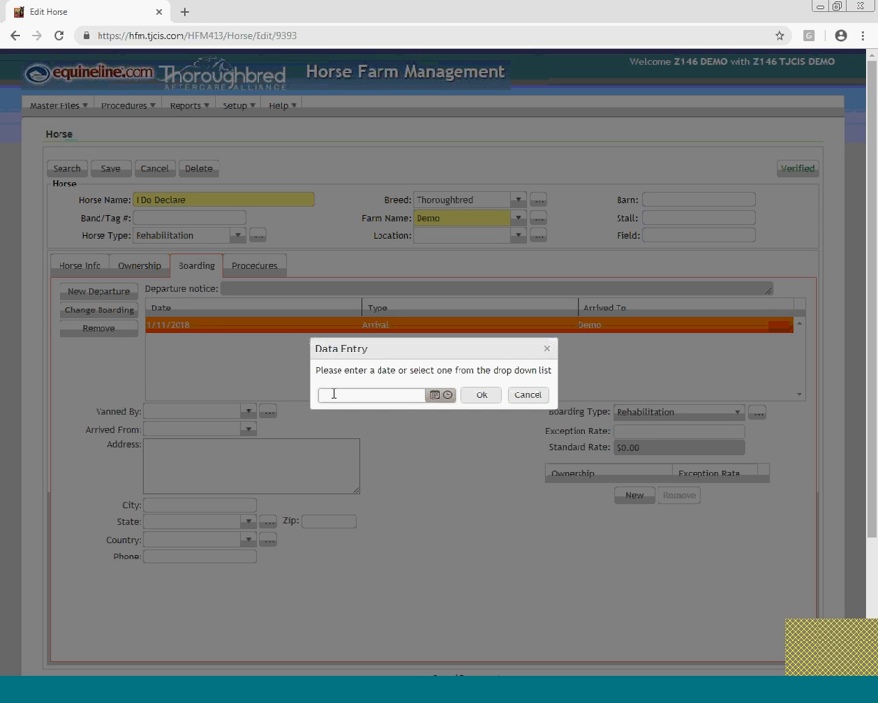
click(330, 393)
click(434, 395)
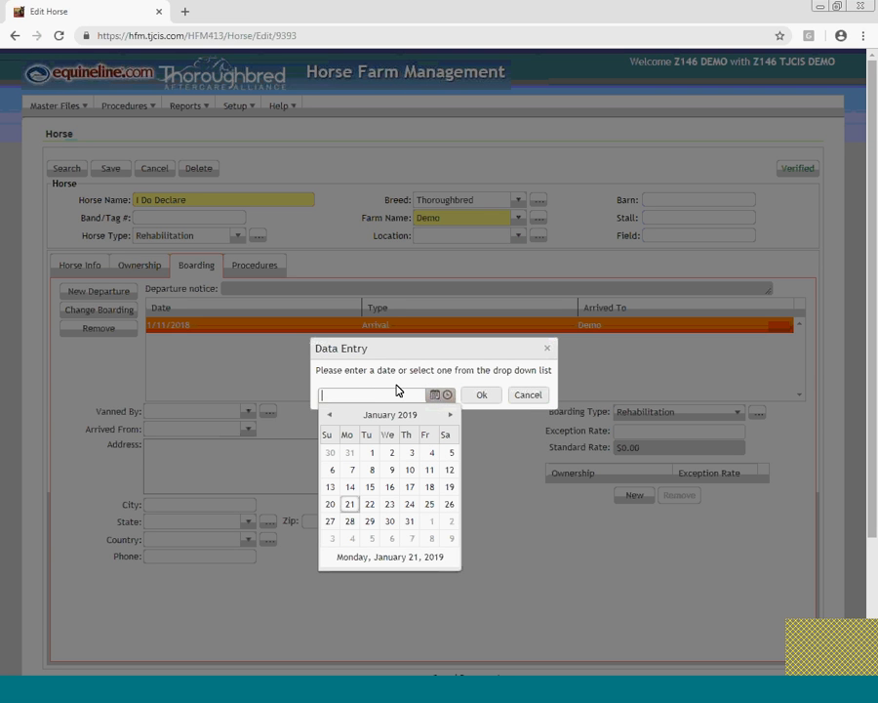
text(10/)
text(17/20)
text(18)
key(Tab)
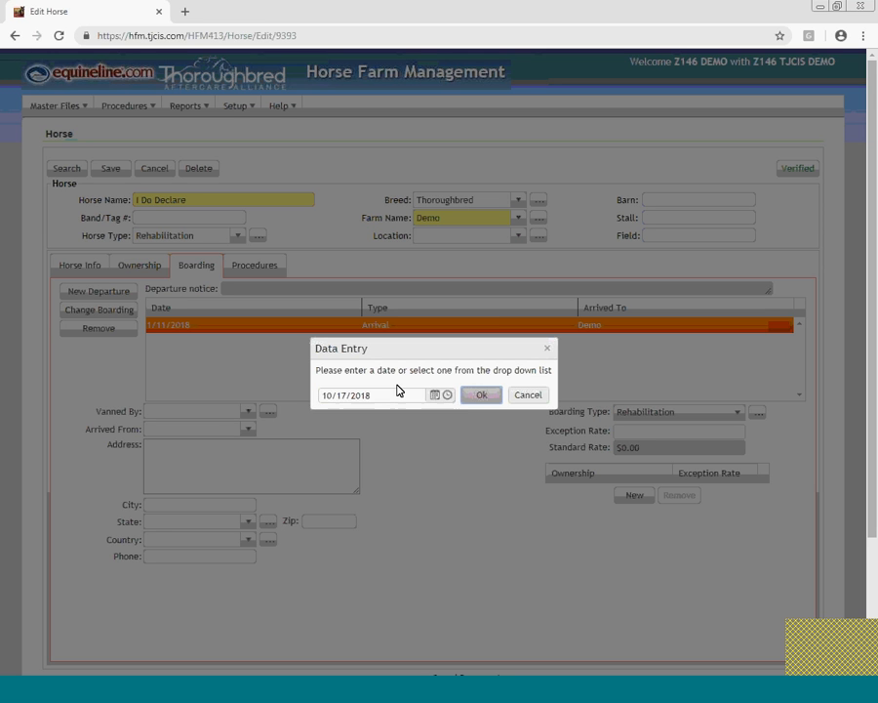
click(481, 397)
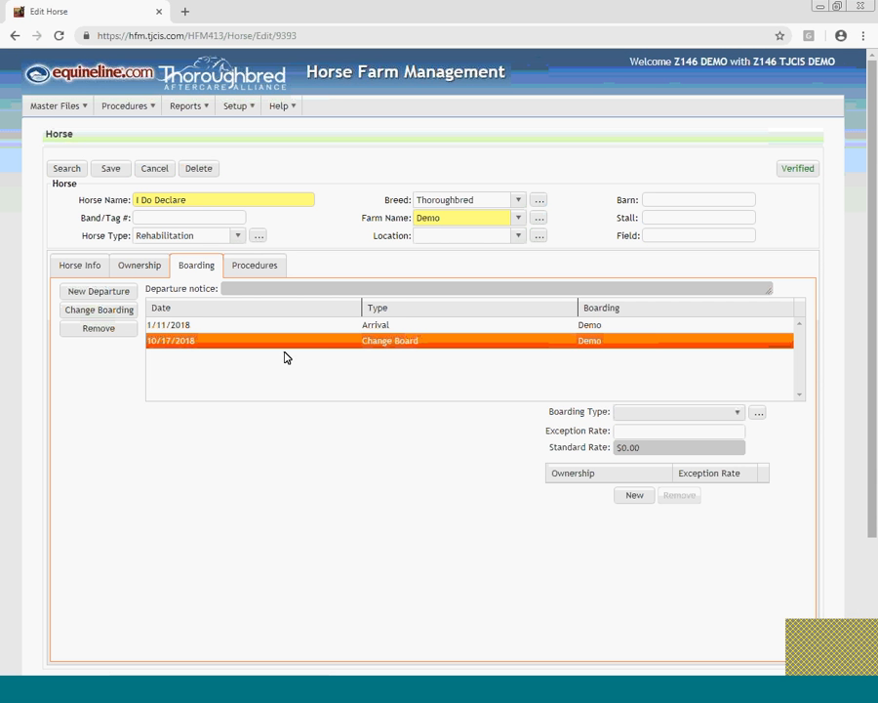
Step: Set the boarding type of I Do Declare's 10/17/2018 change to Sanctuary and save the horse record
click(740, 416)
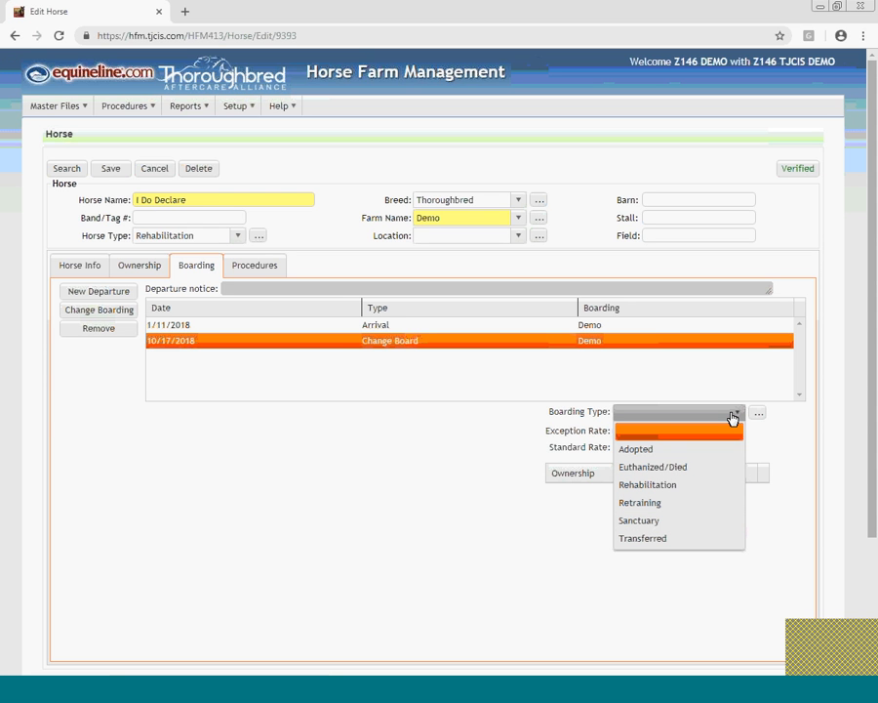
click(648, 524)
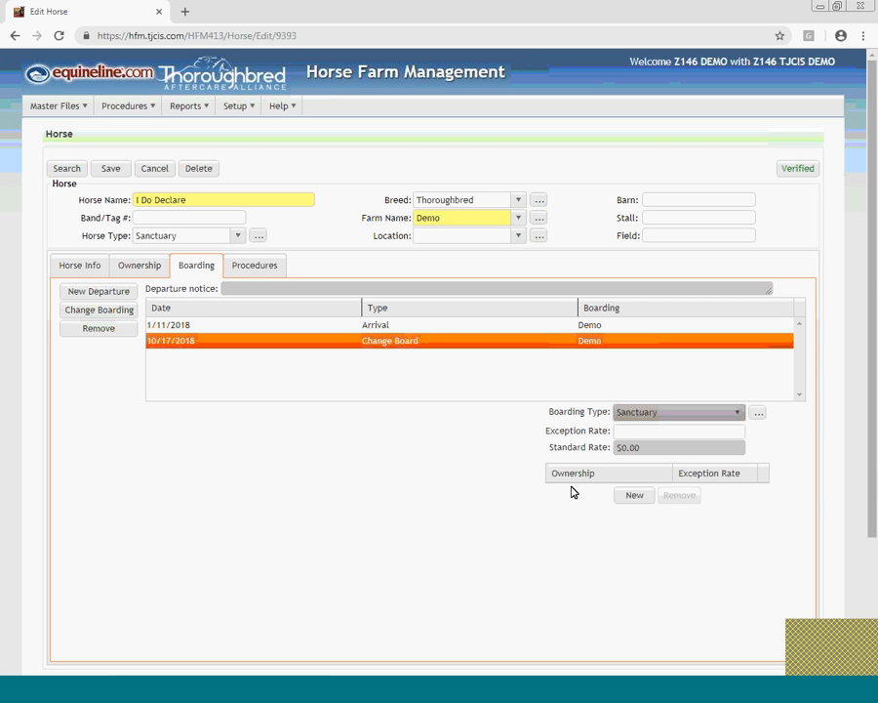
click(109, 170)
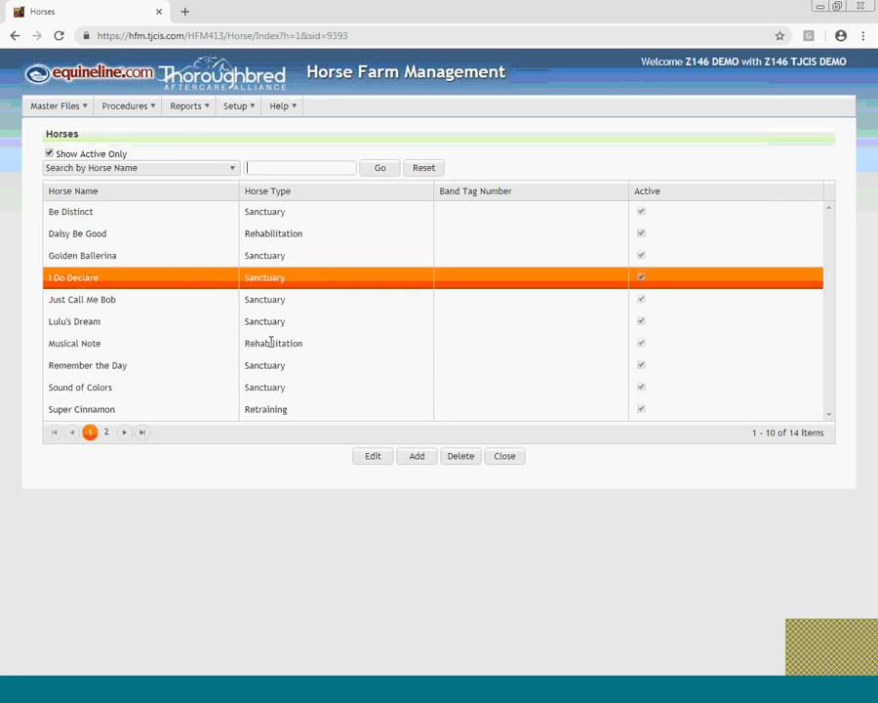
Step: Add a boarding change dated 12/20/2018 to the boarding history of the horse Musical Note
click(271, 342)
click(354, 461)
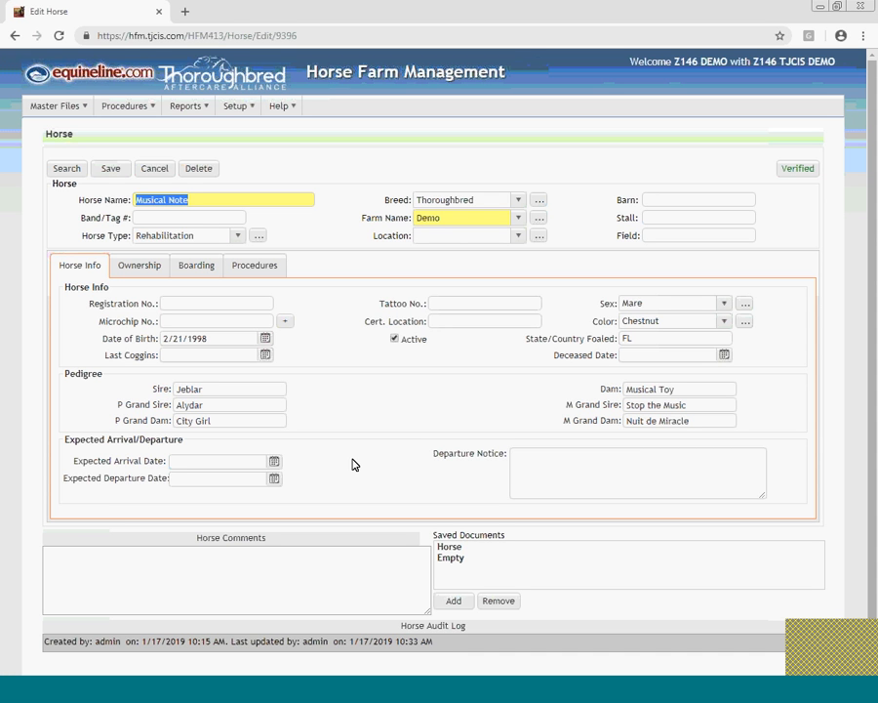
click(195, 270)
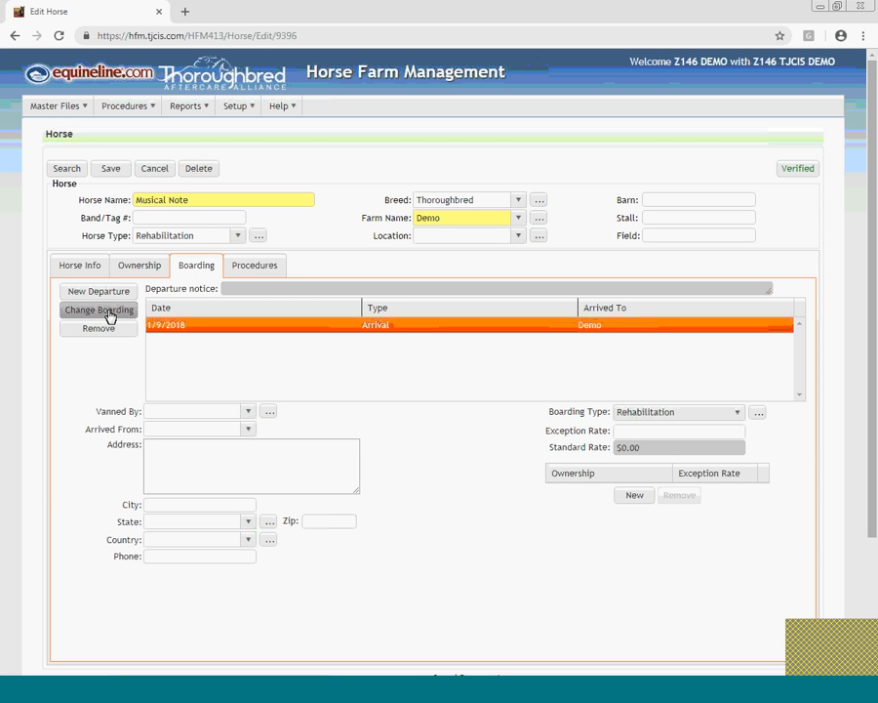
click(110, 318)
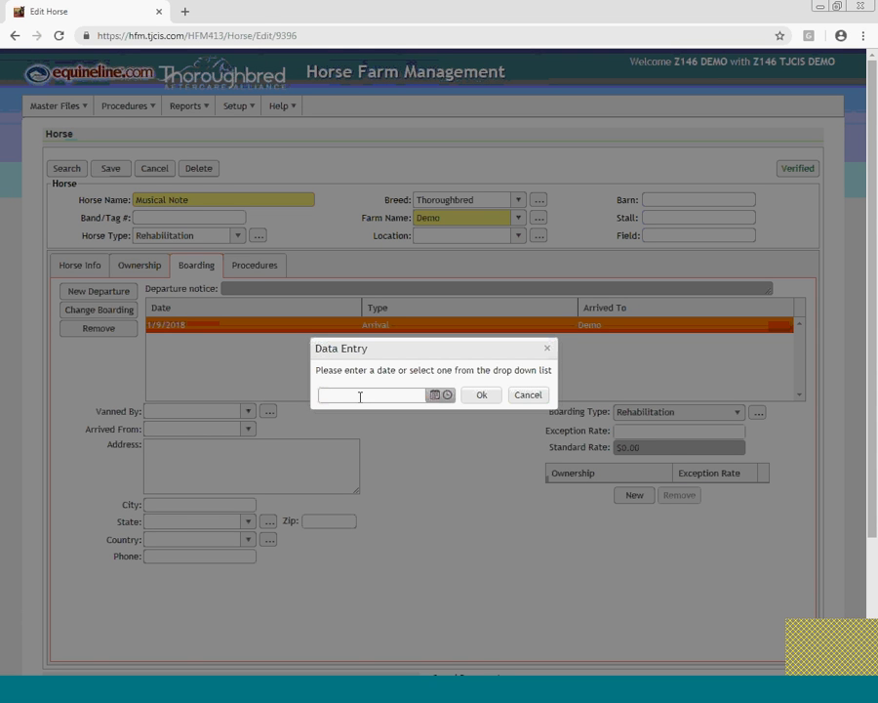
text(12/20/20)
text(18)
key(Tab)
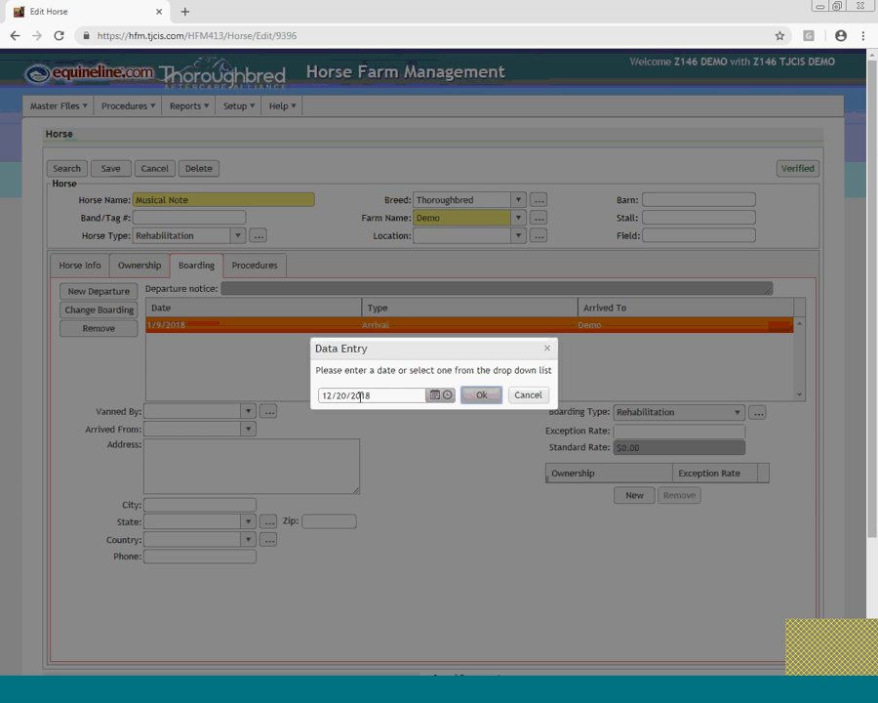
click(481, 395)
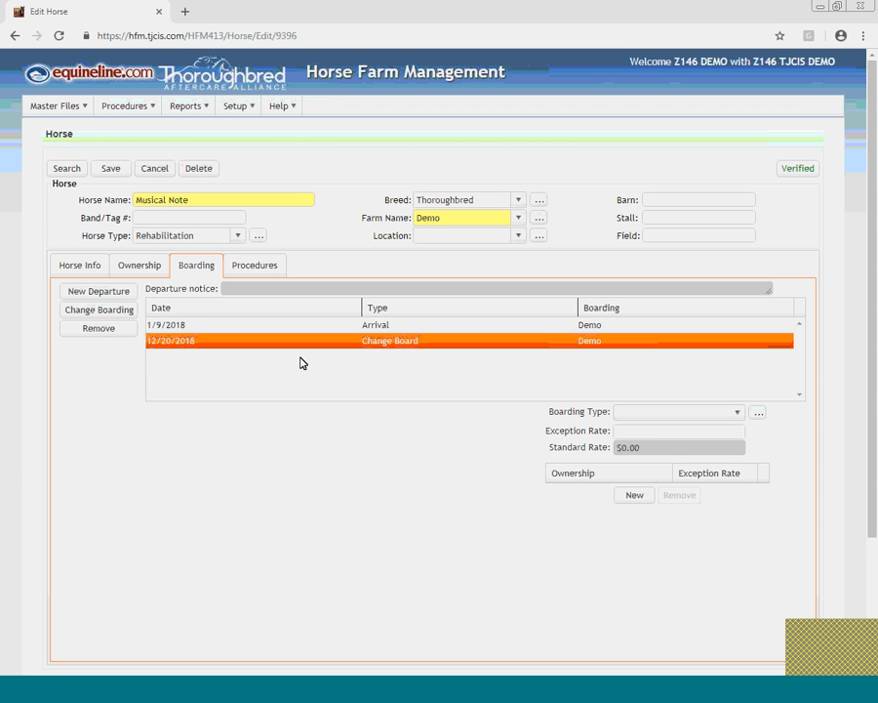
Step: Set the boarding type of Musical Note's 12/20/2018 change to Sanctuary and save the horse record
click(739, 414)
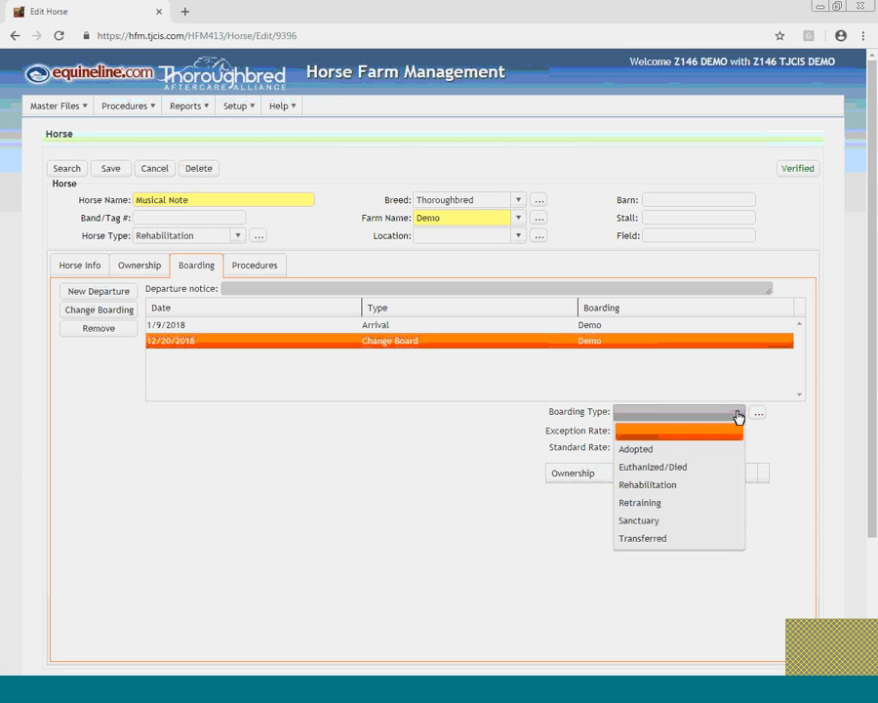
click(680, 523)
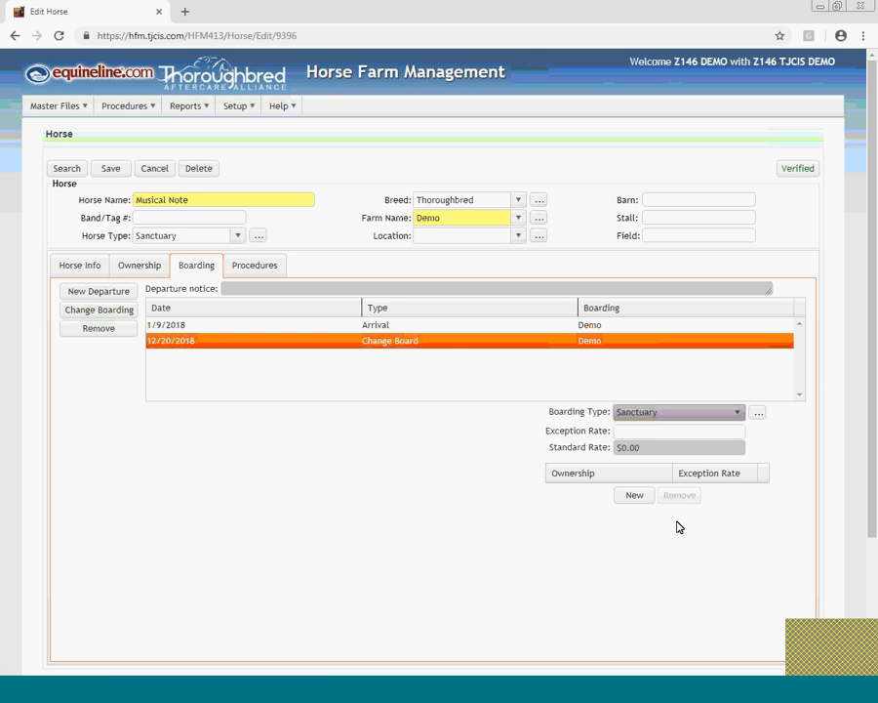
click(114, 168)
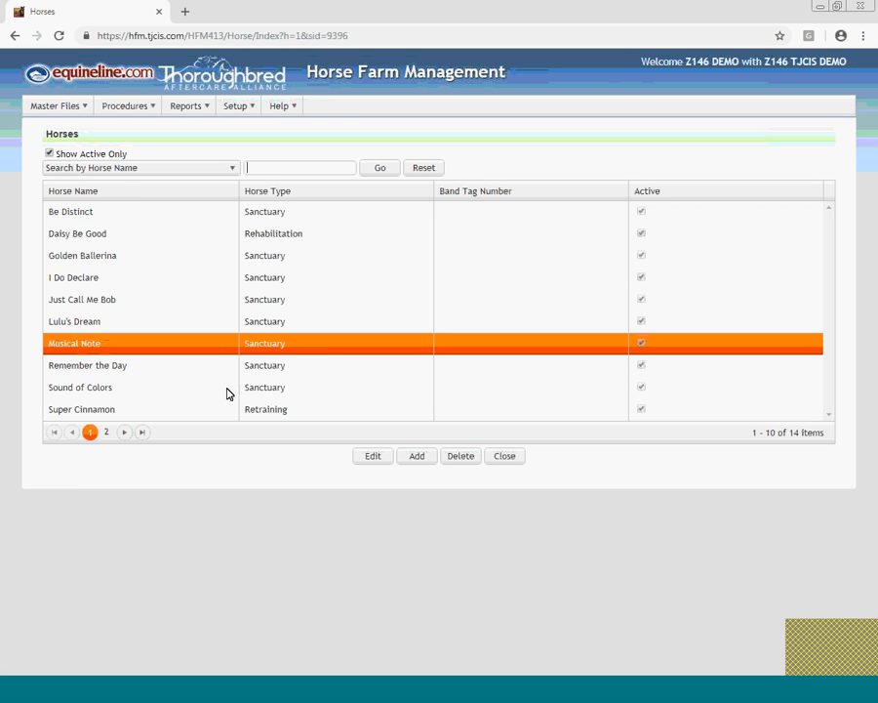
Step: Add a boarding change dated 1/30/2018 to the boarding history of the horse Sound of Colors
click(141, 389)
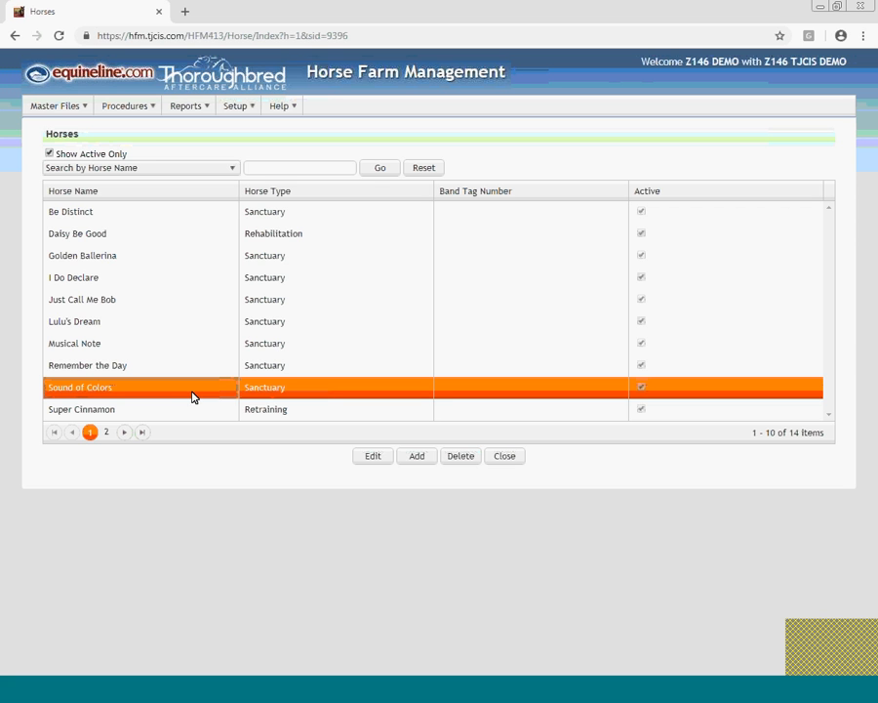
click(363, 458)
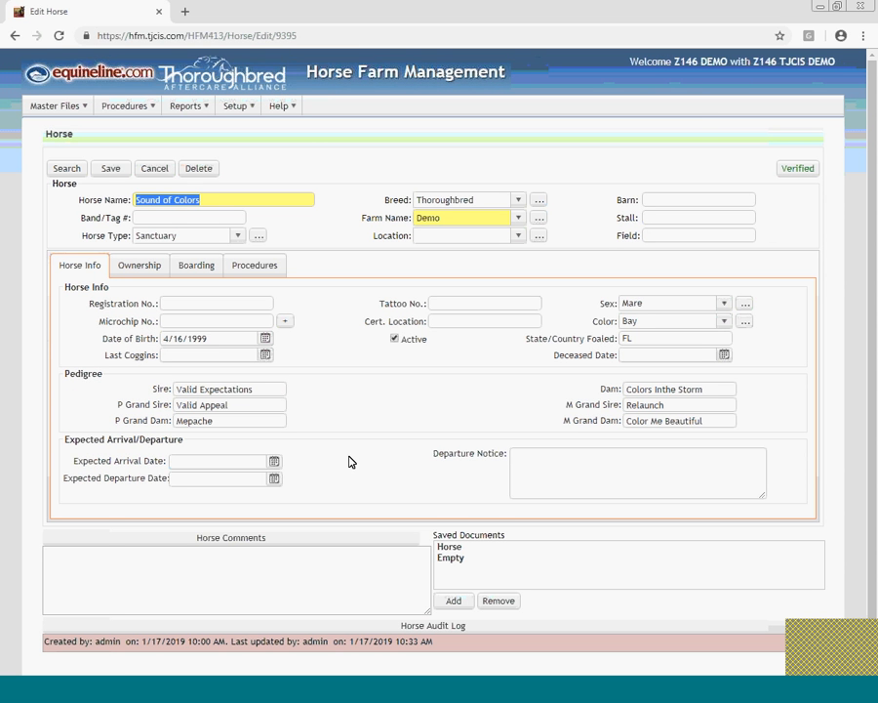
click(193, 274)
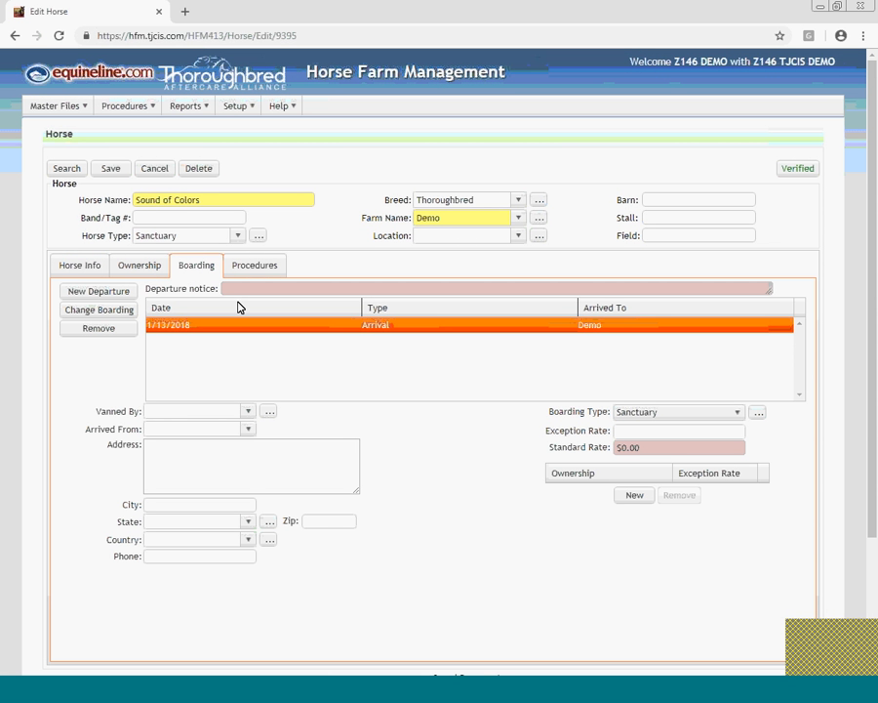
click(119, 313)
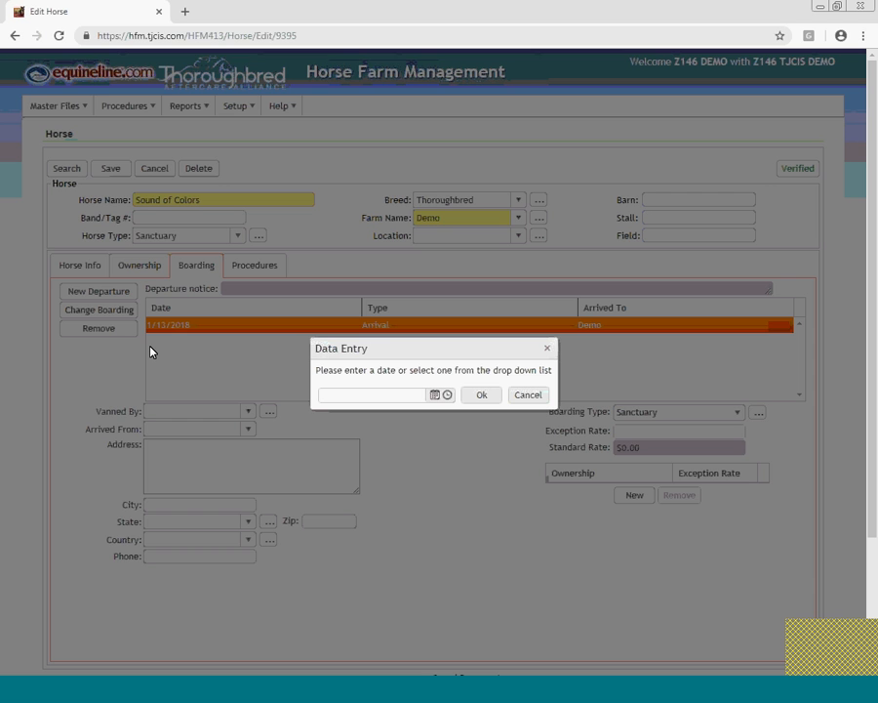
click(375, 394)
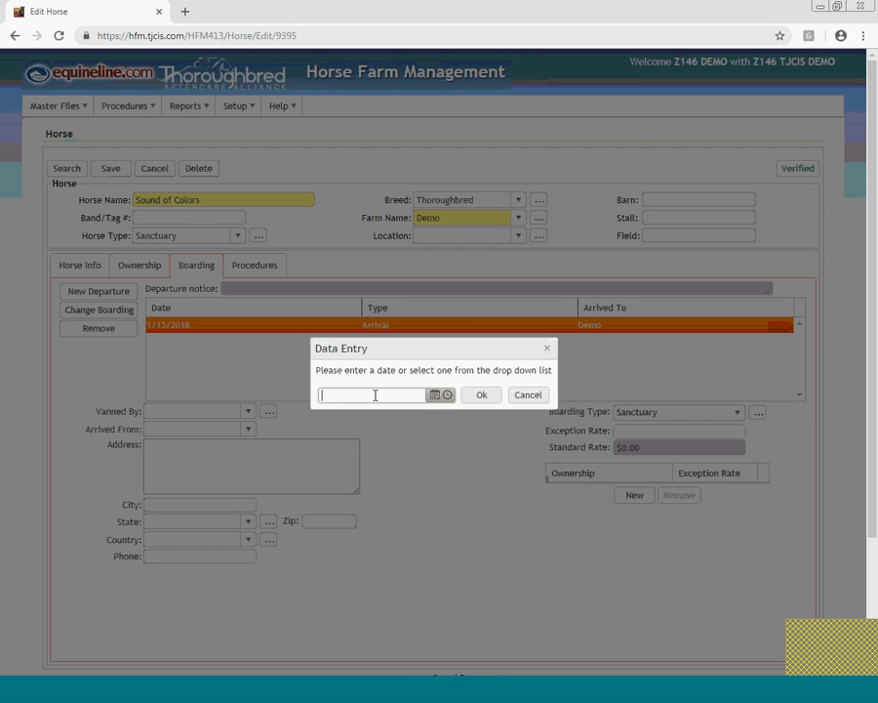
text(01)
text(302018)
key(Tab)
click(478, 396)
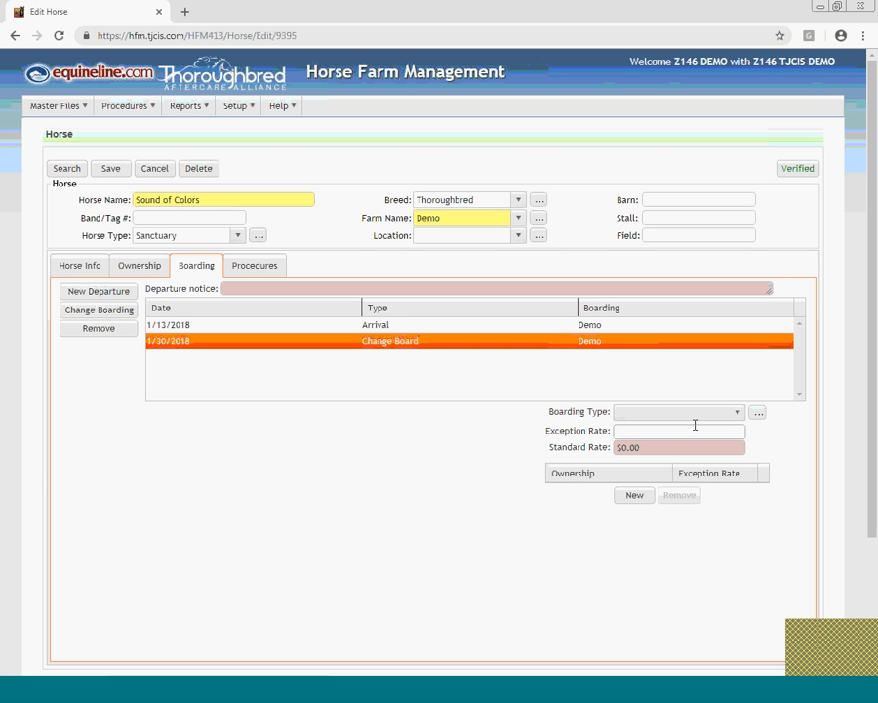
Step: Set the boarding type of Sound of Colors' 1/30/2018 change to Retraining, compare it with the arrival entry, and save the horse record
click(737, 415)
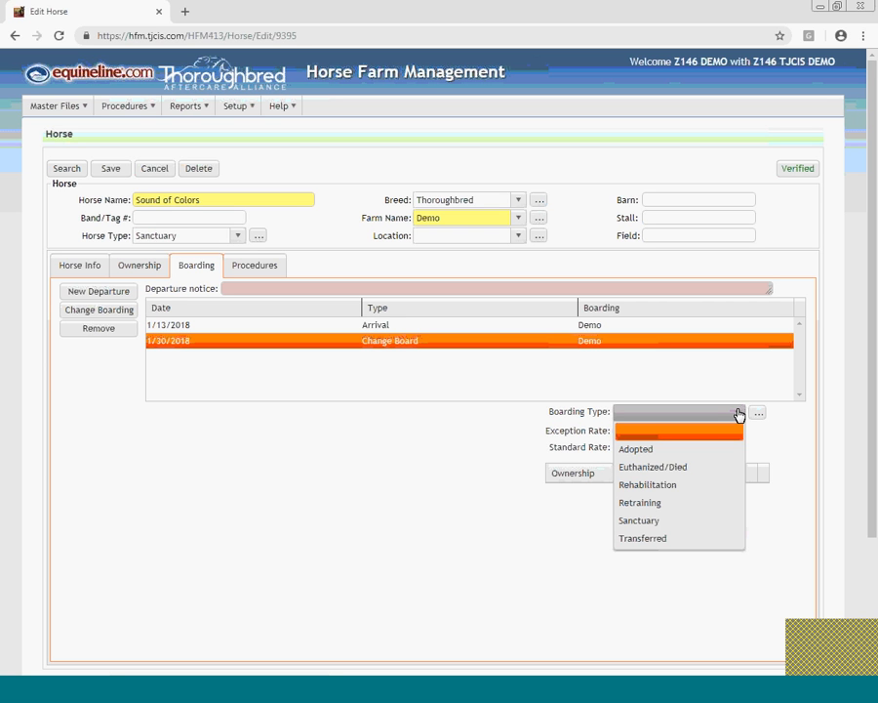
click(663, 504)
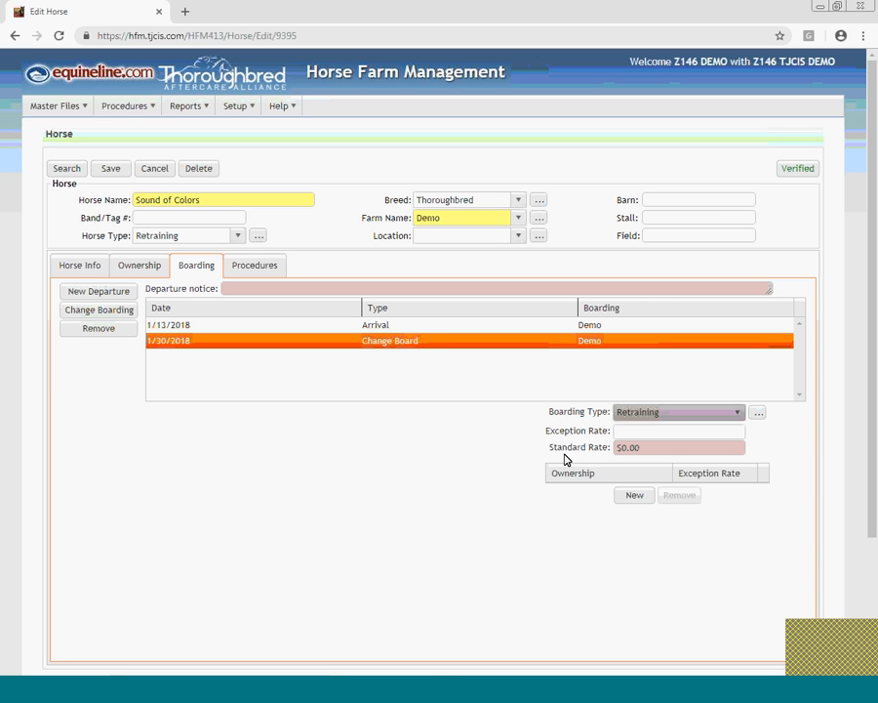
click(390, 324)
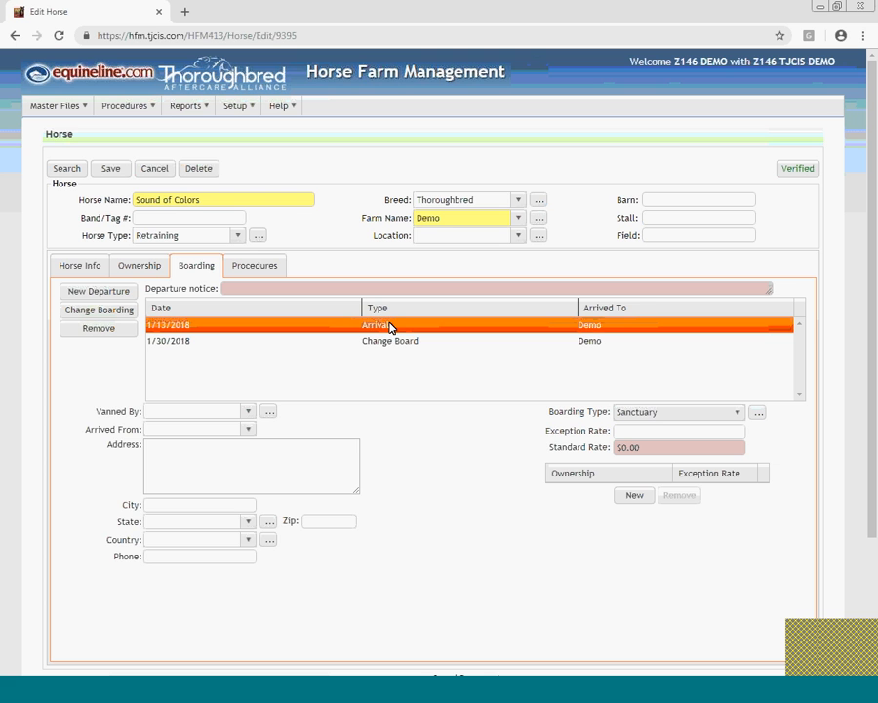
click(427, 343)
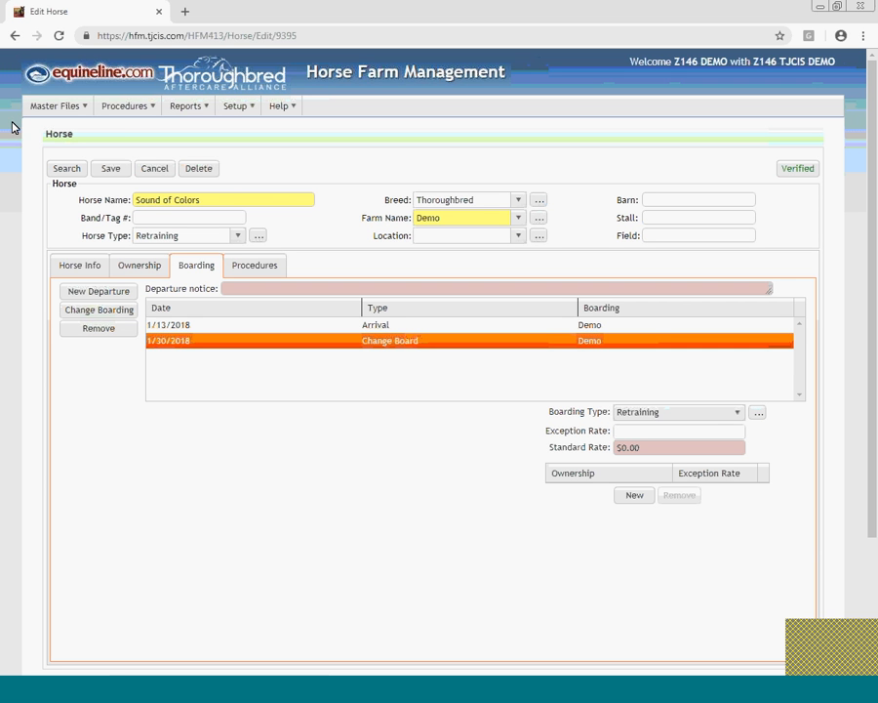
click(111, 169)
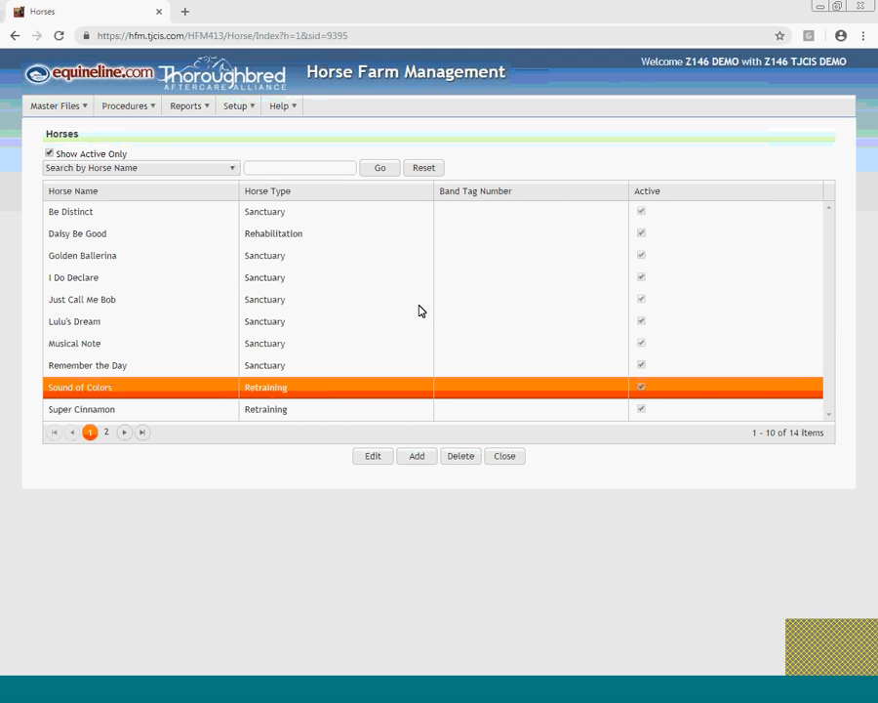
Step: Add a boarding change dated 1/3/2019 to the boarding history of the horse Lulu's Dream
click(269, 321)
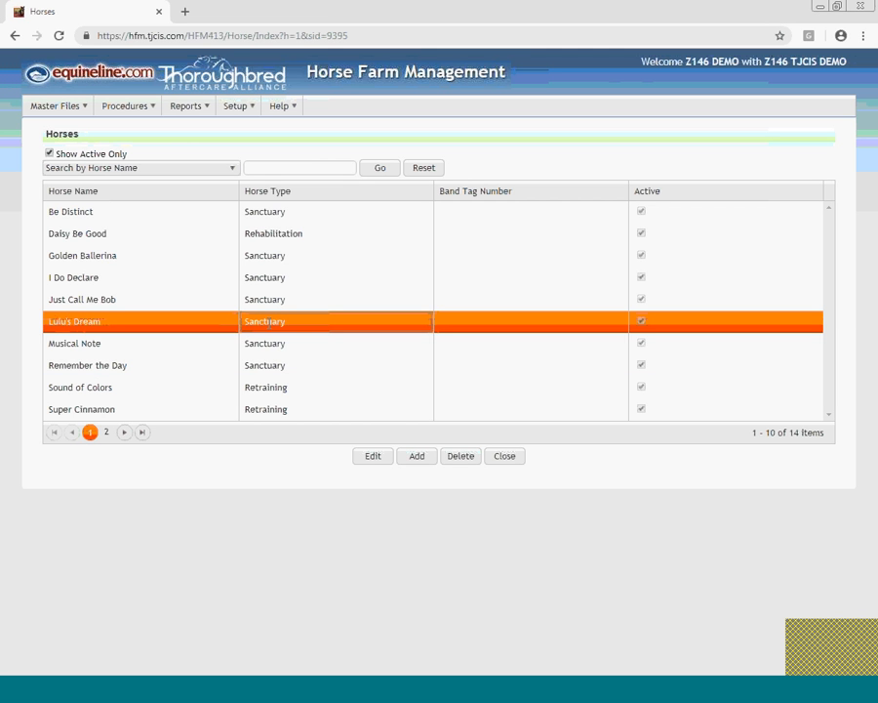
click(379, 463)
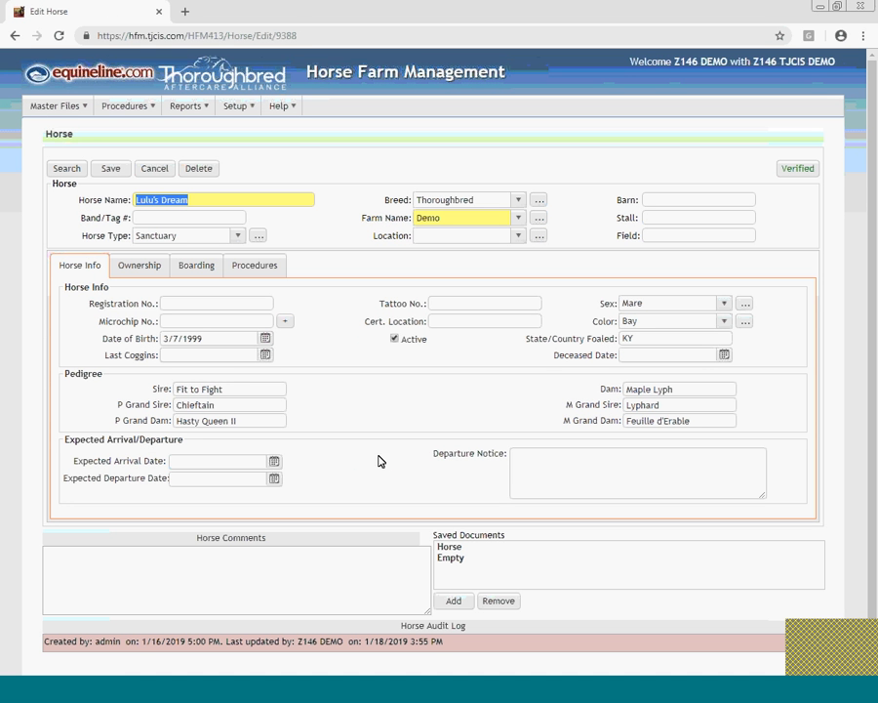
click(198, 271)
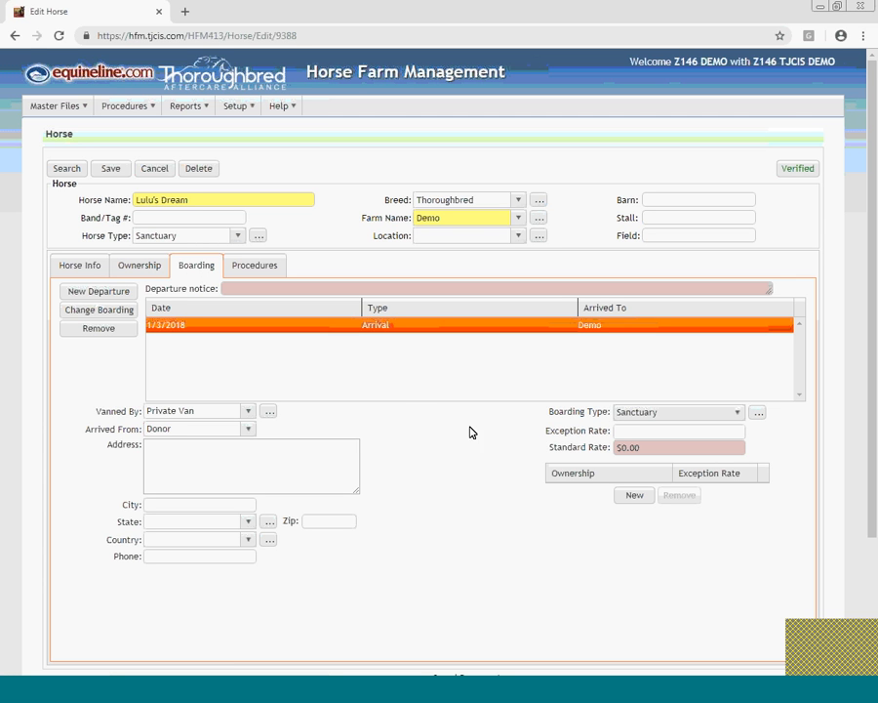
click(120, 312)
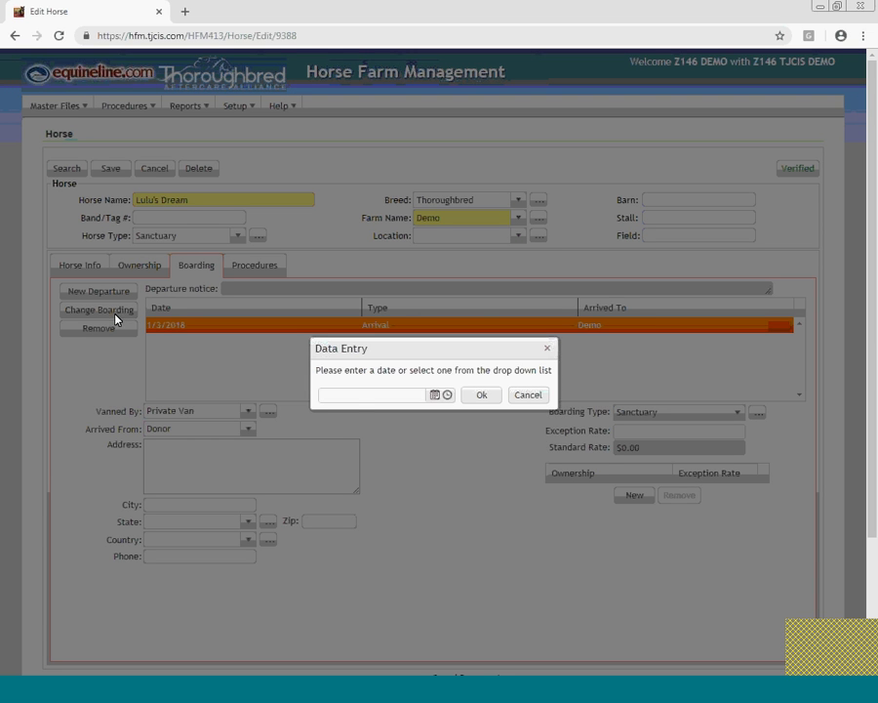
click(373, 396)
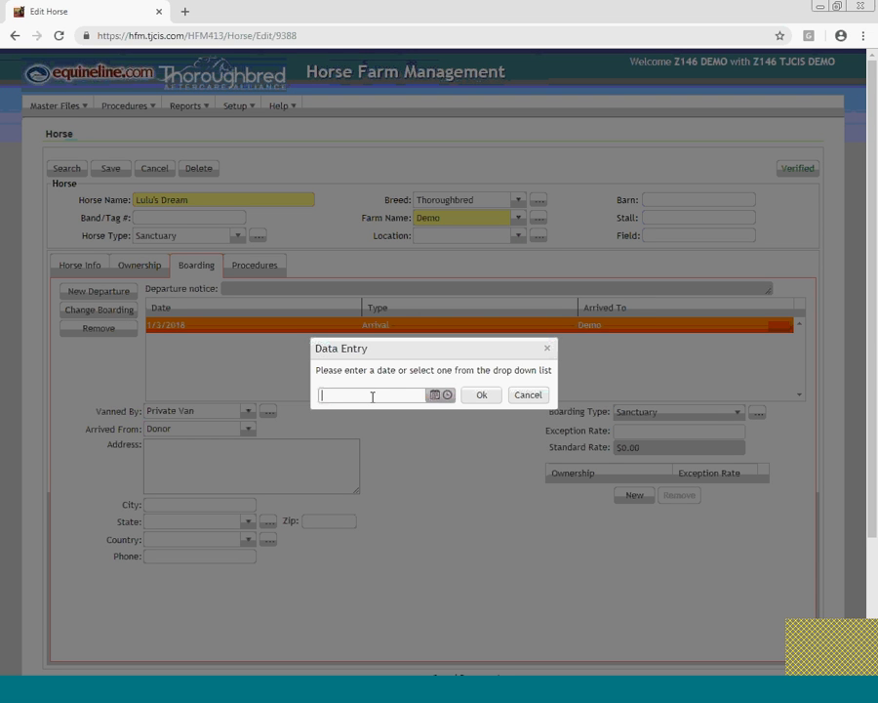
text(010319)
key(Tab)
click(476, 396)
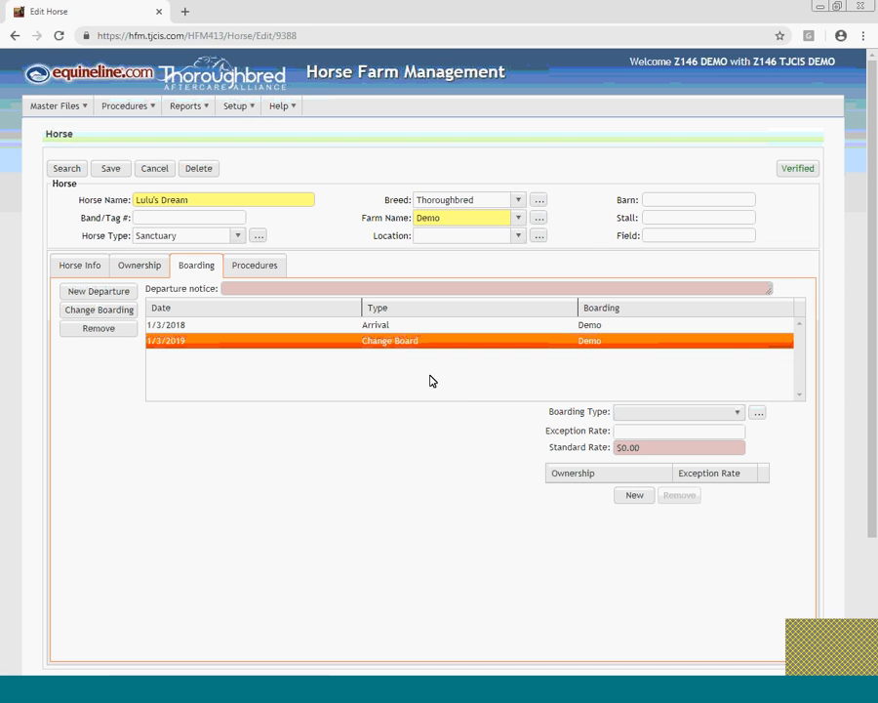
Step: Set the boarding type of Lulu's Dream's 1/3/2019 change to Euthanized/Died and add a departure dated 1/3/2019
click(738, 416)
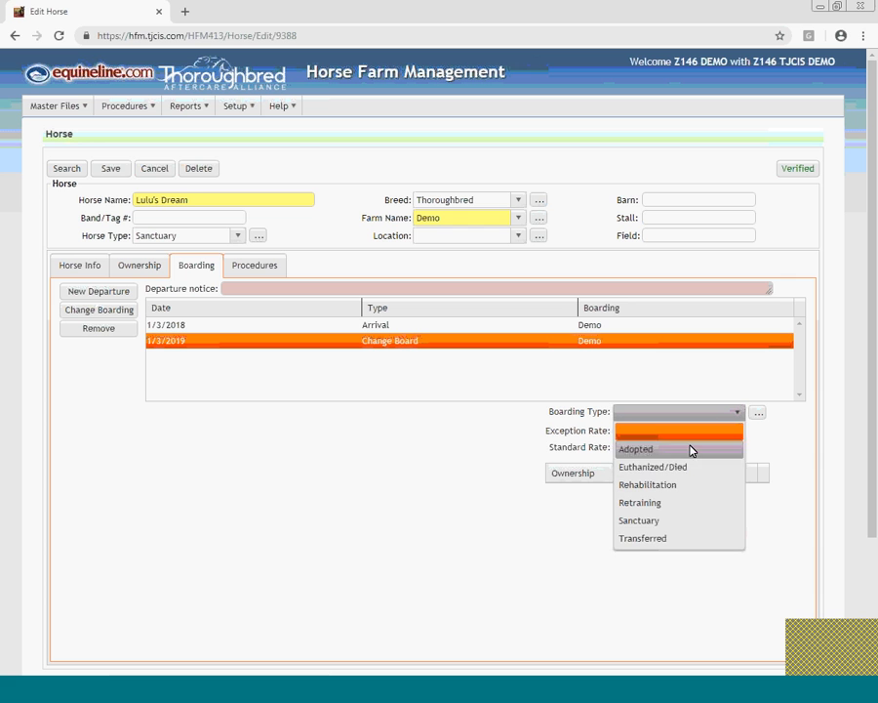
click(681, 468)
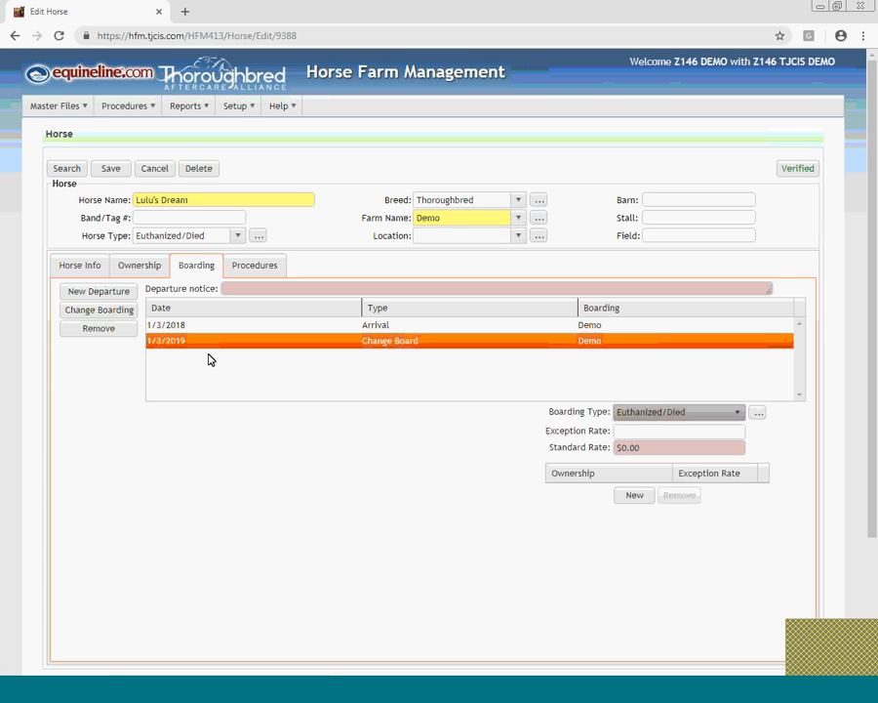
click(99, 292)
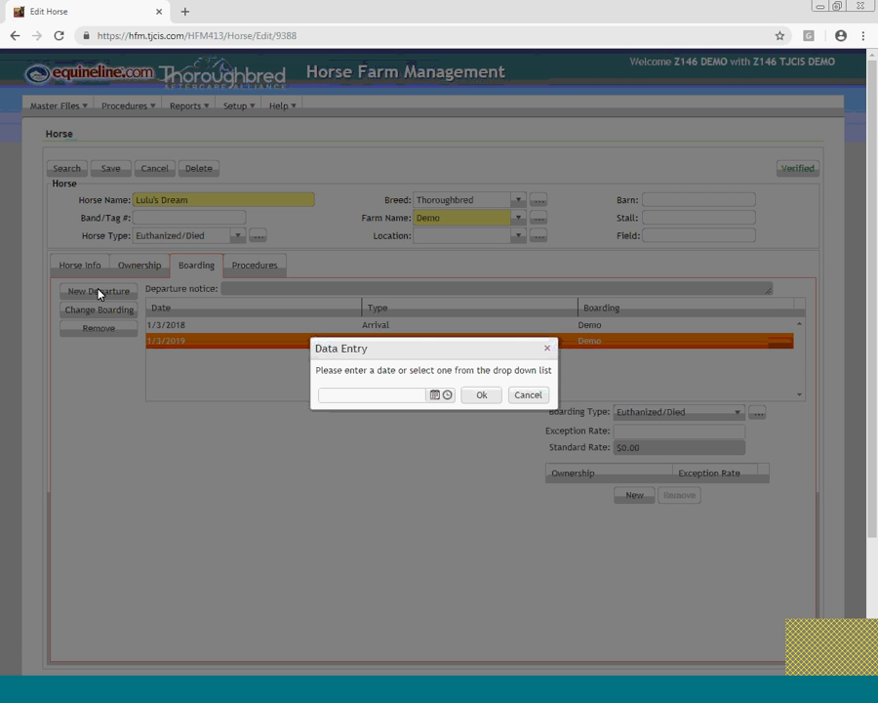
click(350, 398)
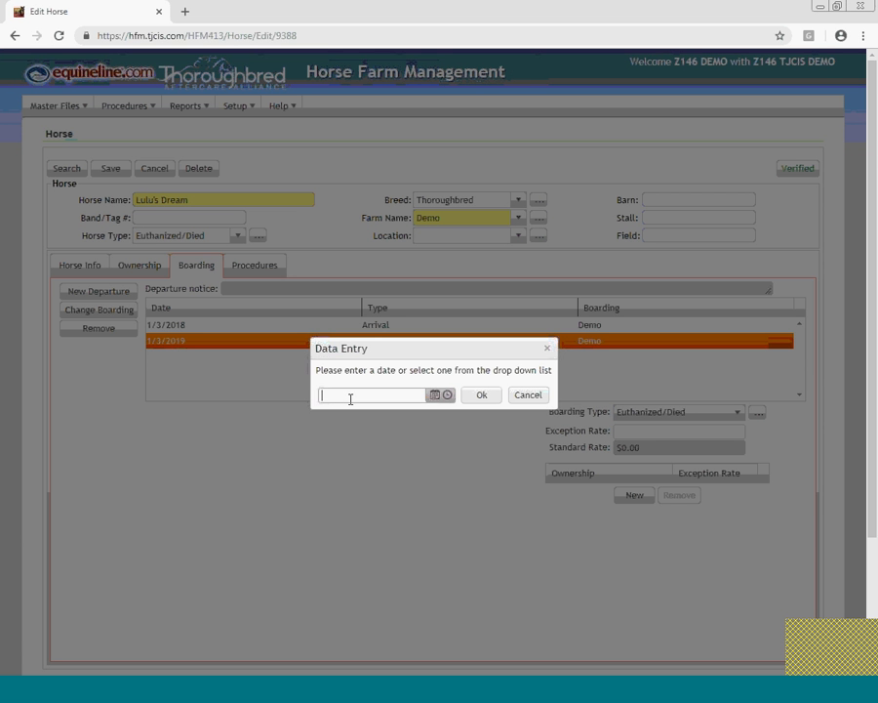
text(010319)
click(481, 395)
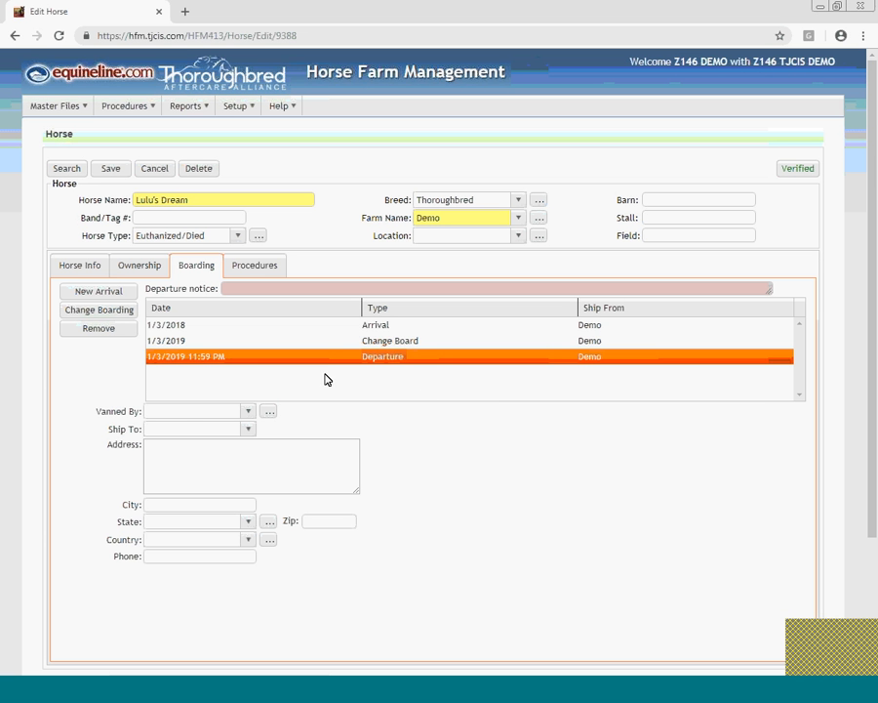
Step: Check the boarding types of Lulu's Dream's arrival and change entries, and set the departure's Ship To to Euthanized/Died
click(378, 323)
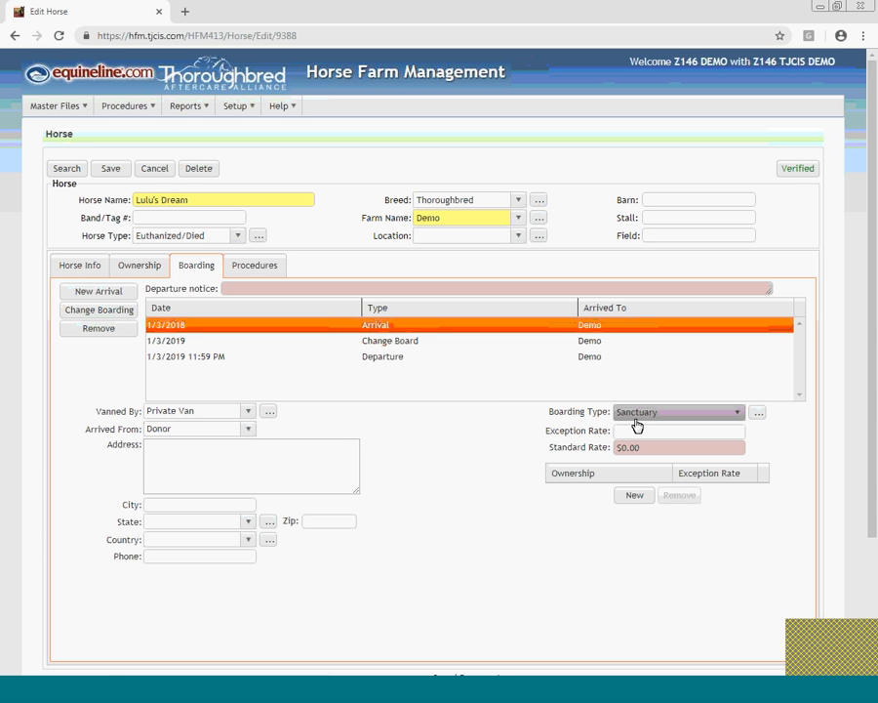
click(450, 346)
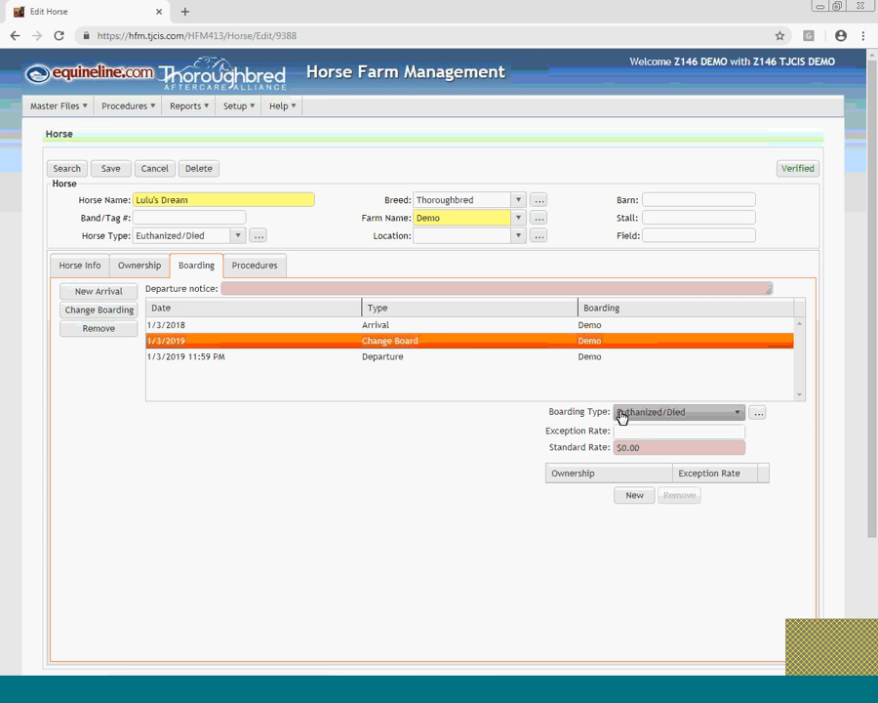
click(400, 356)
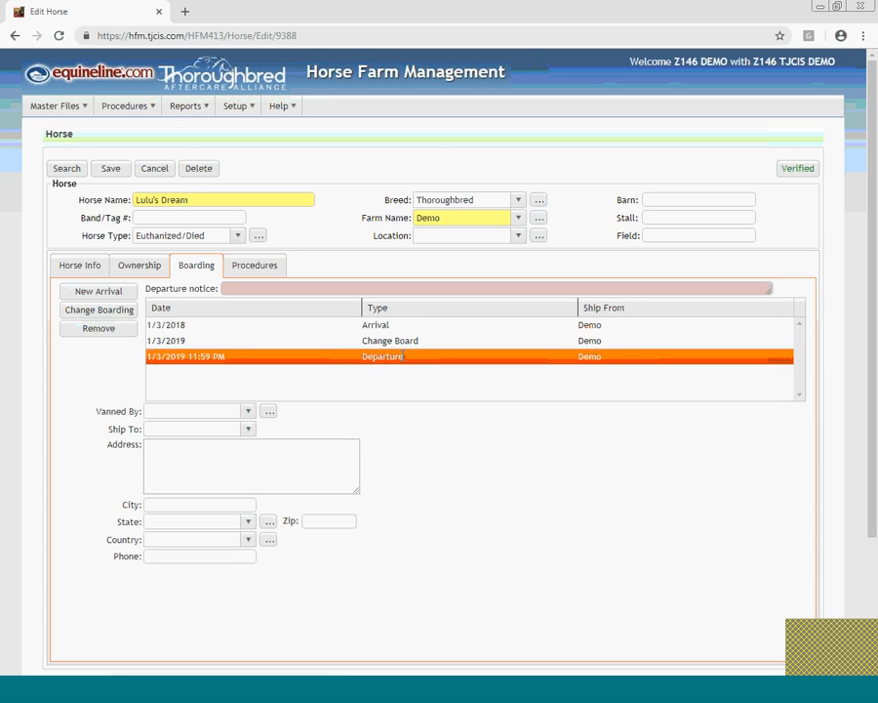
click(157, 429)
text(Euthanized)
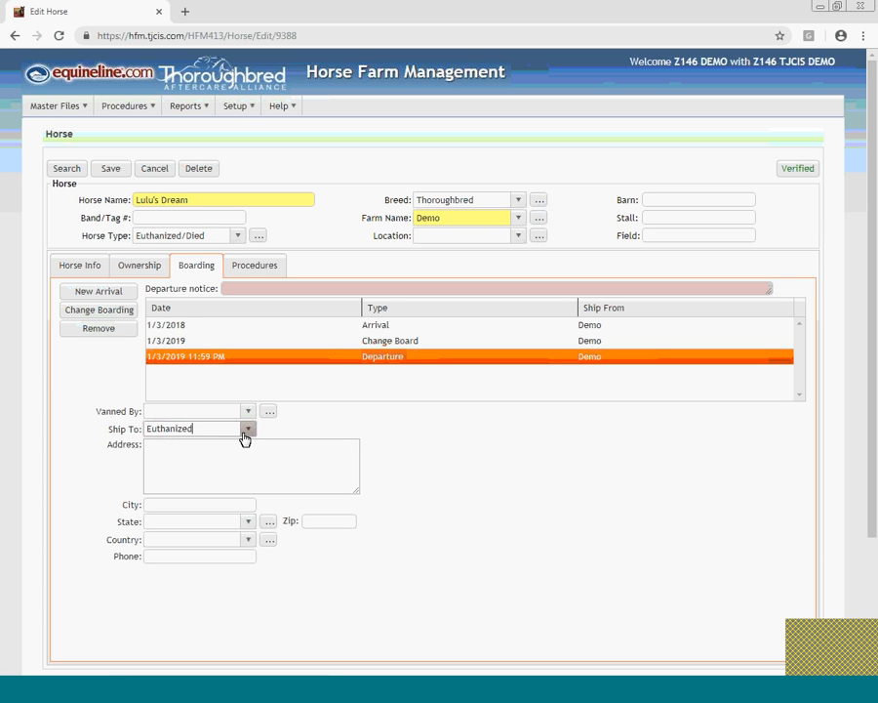
text(/Died)
Step: Add and save a Departure Method- Euth./Died procedure performed on 1/3/2019 for Lulu's Dream
click(244, 269)
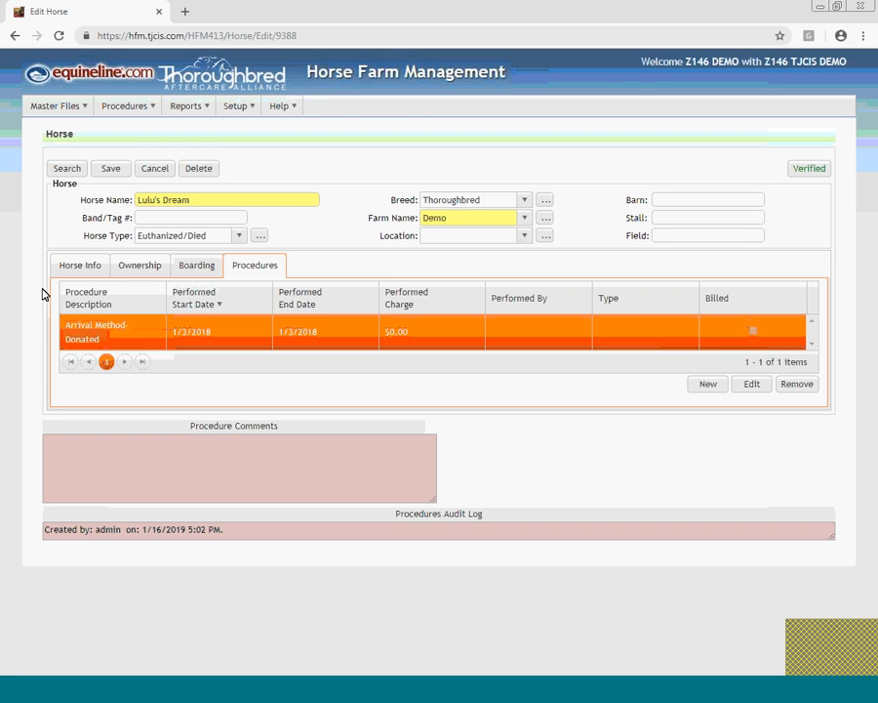
click(705, 386)
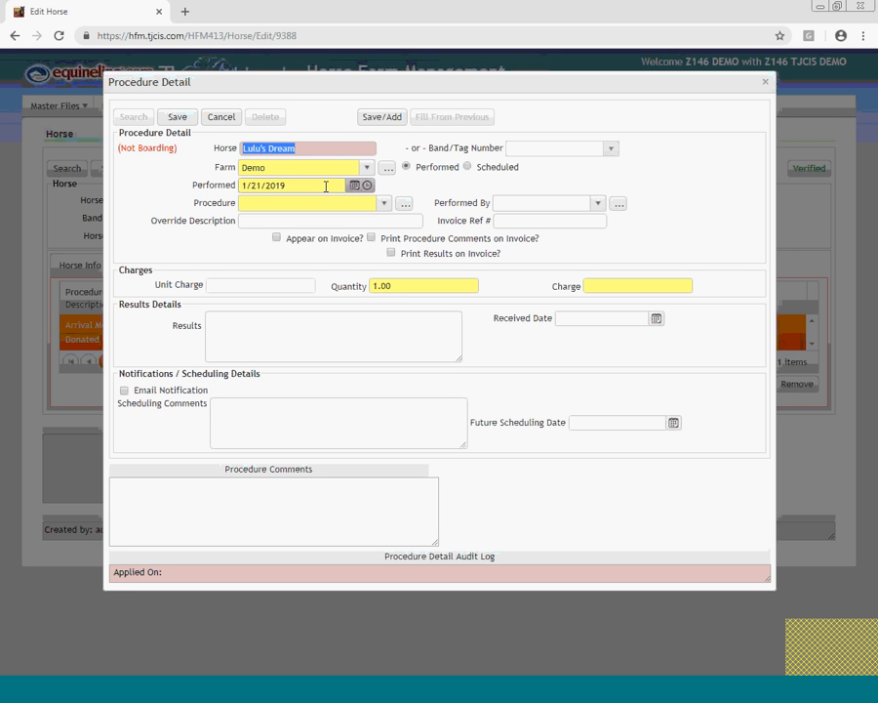
click(300, 185)
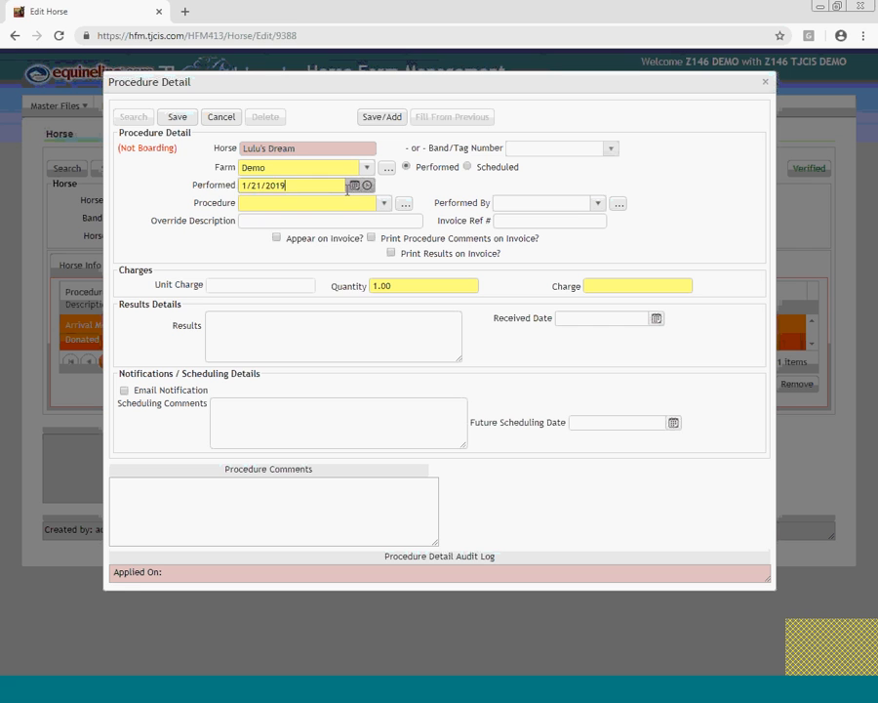
click(353, 186)
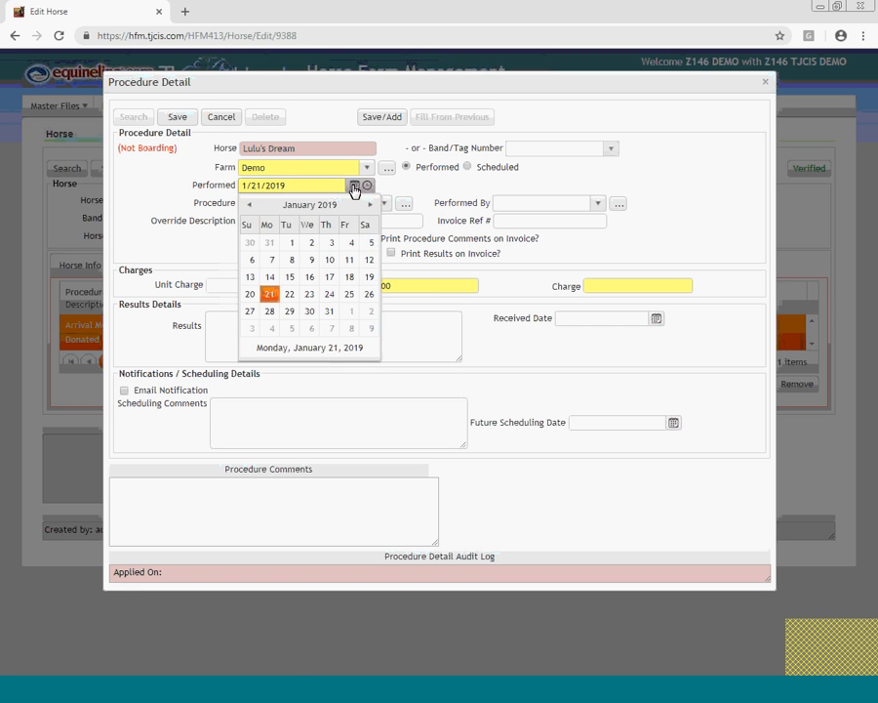
click(330, 247)
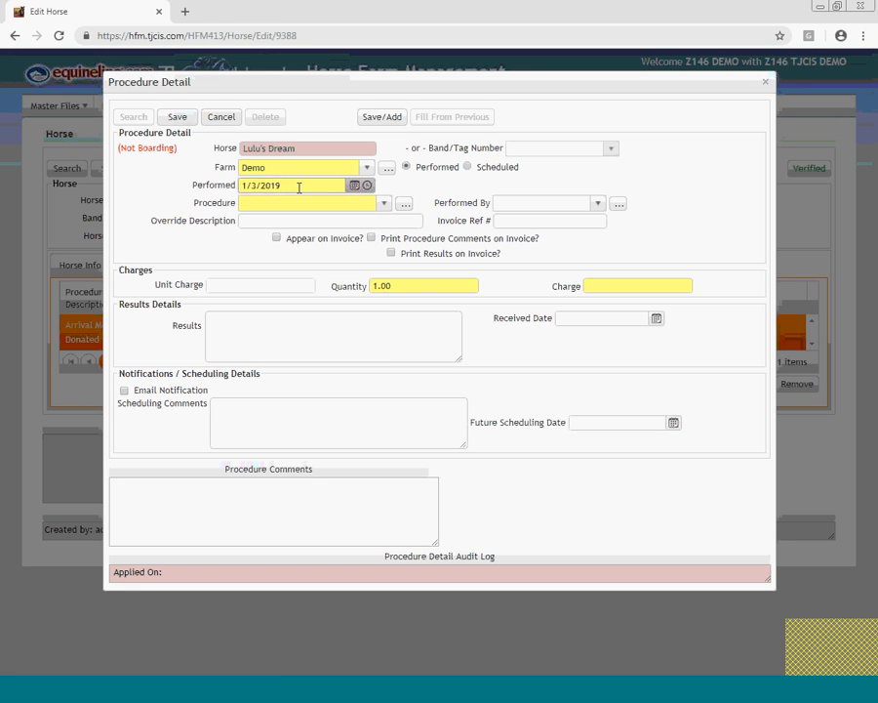
click(382, 204)
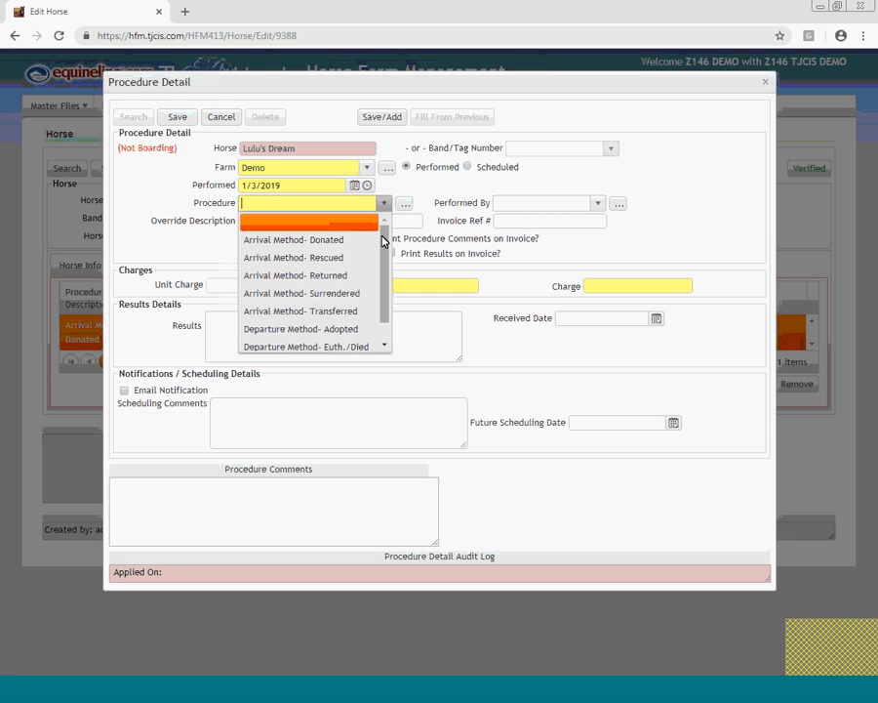
drag(383, 234, 386, 266)
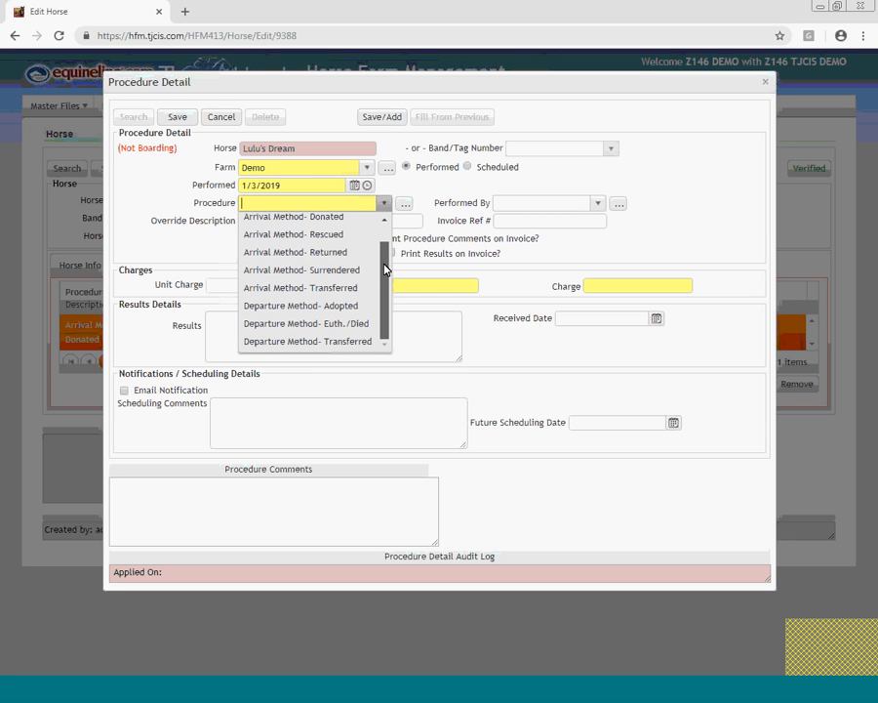
click(360, 324)
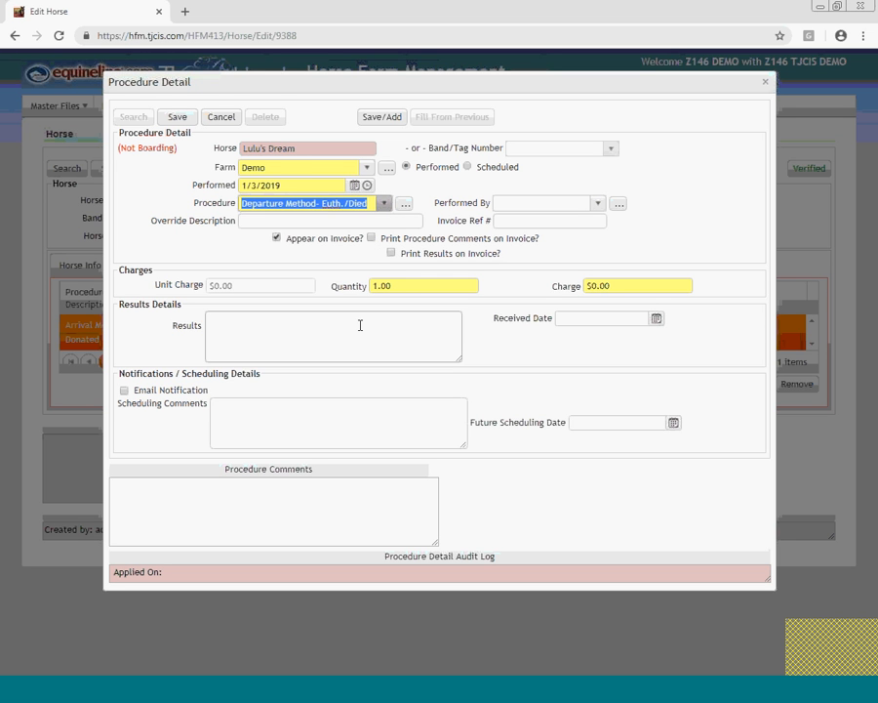
click(180, 121)
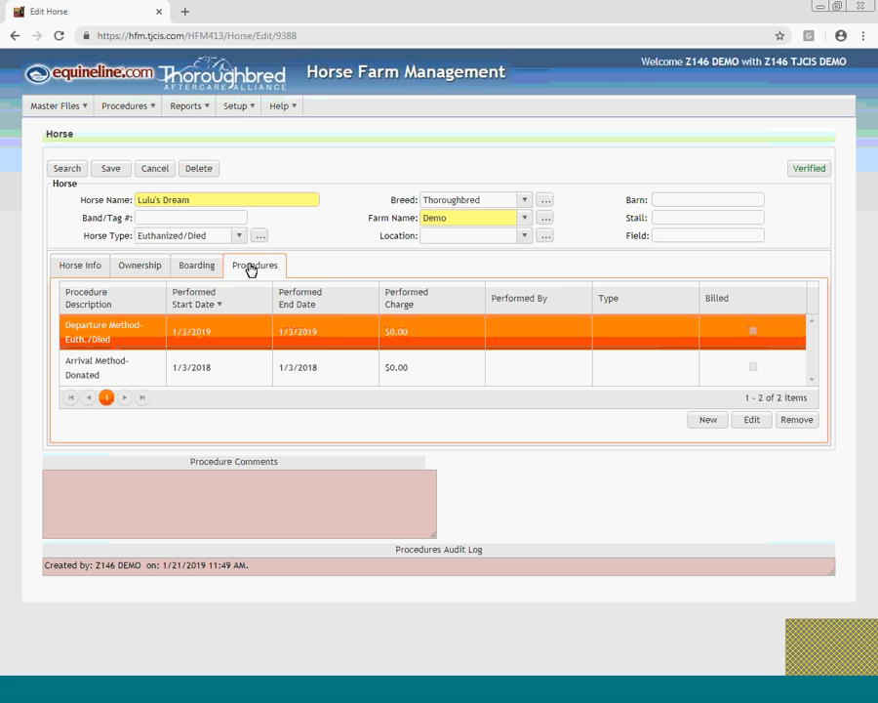
Step: Review the procedure entries and boarding history of Lulu's Dream and save the horse record
click(198, 368)
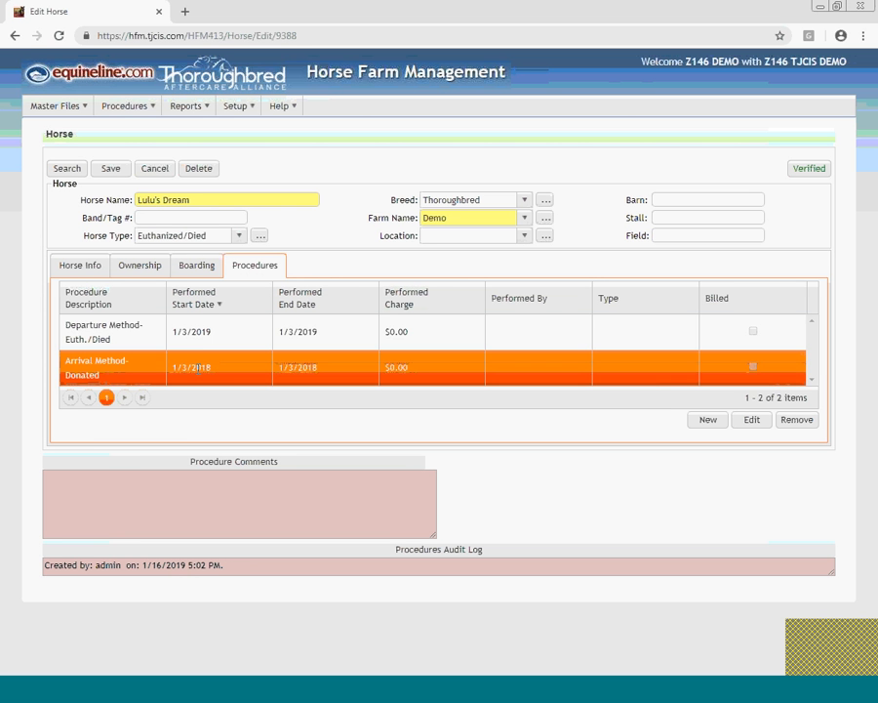
click(202, 333)
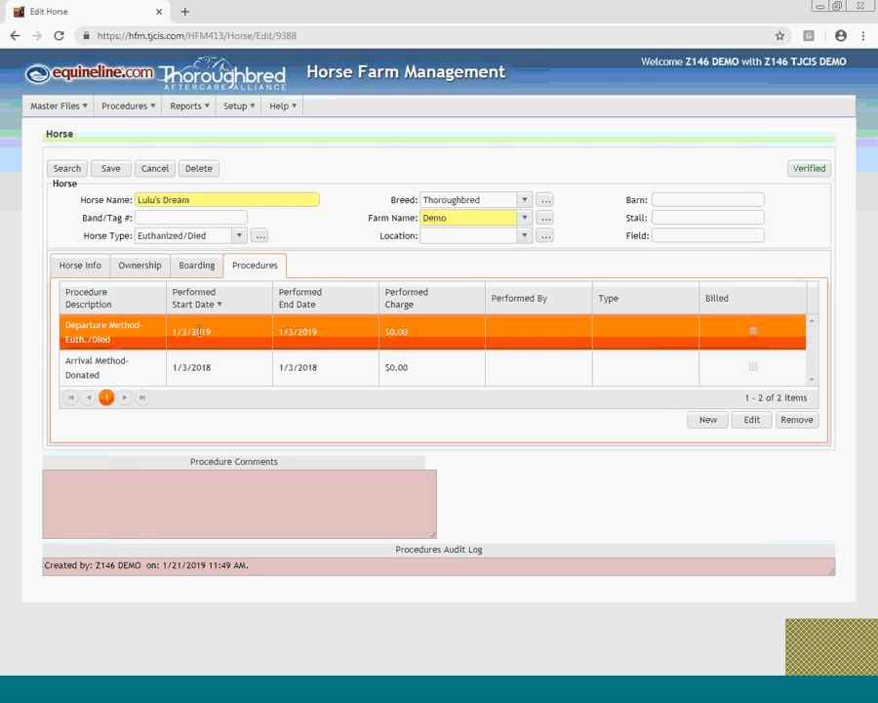
click(190, 270)
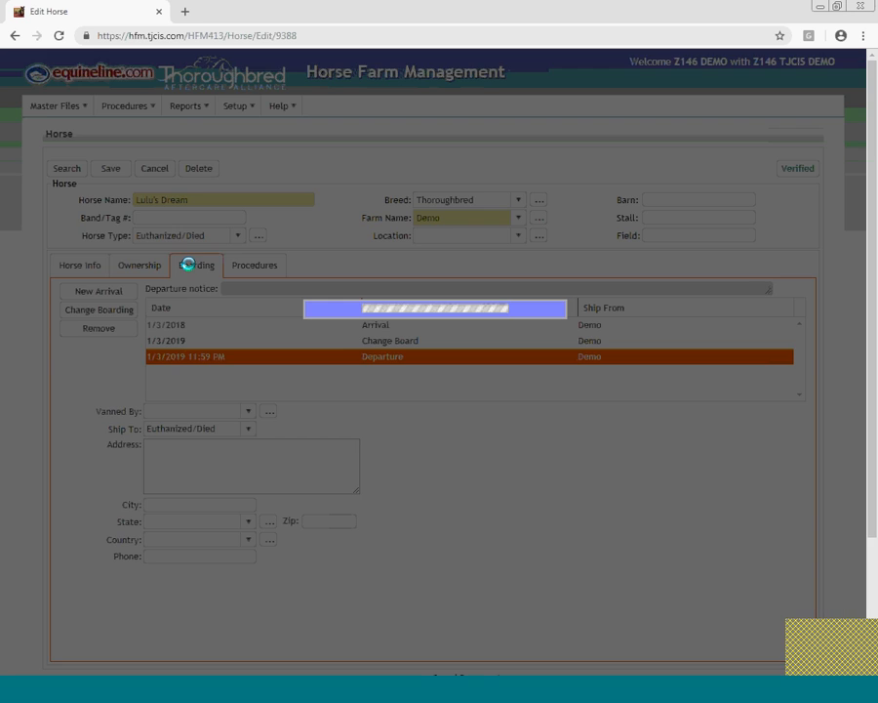
click(365, 324)
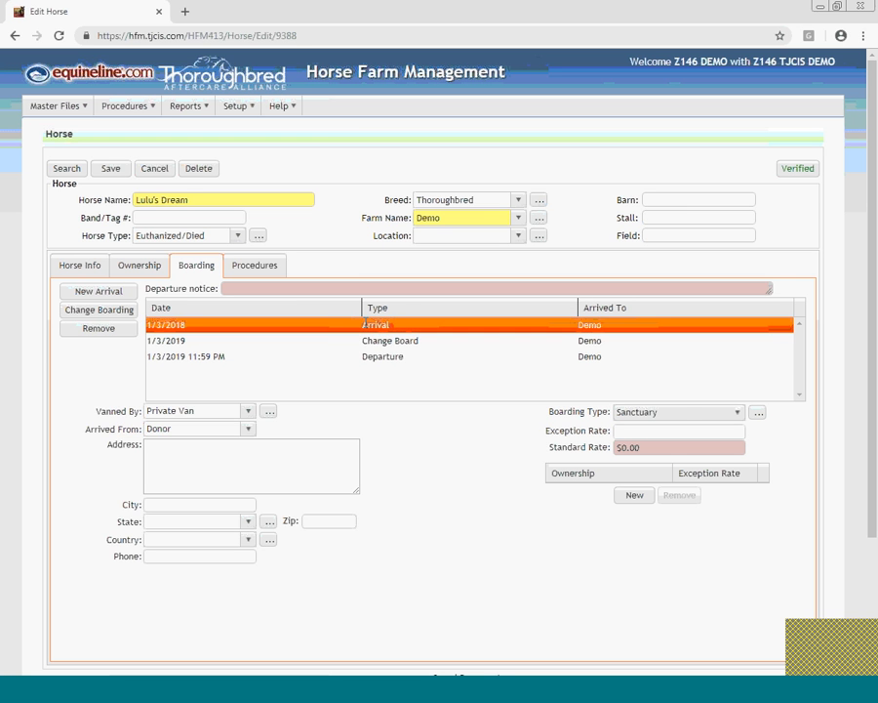
click(364, 341)
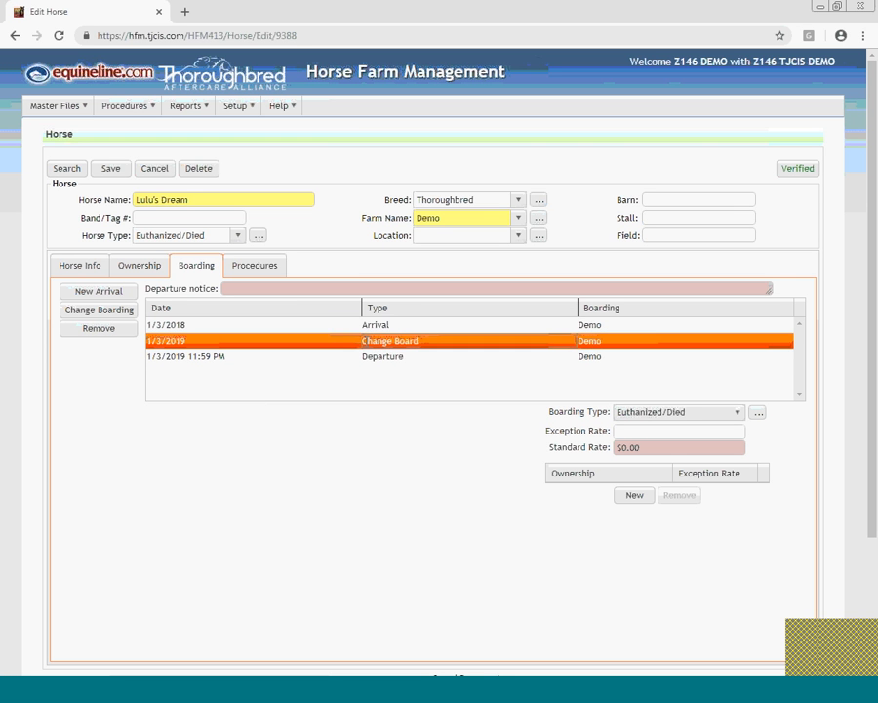
click(363, 356)
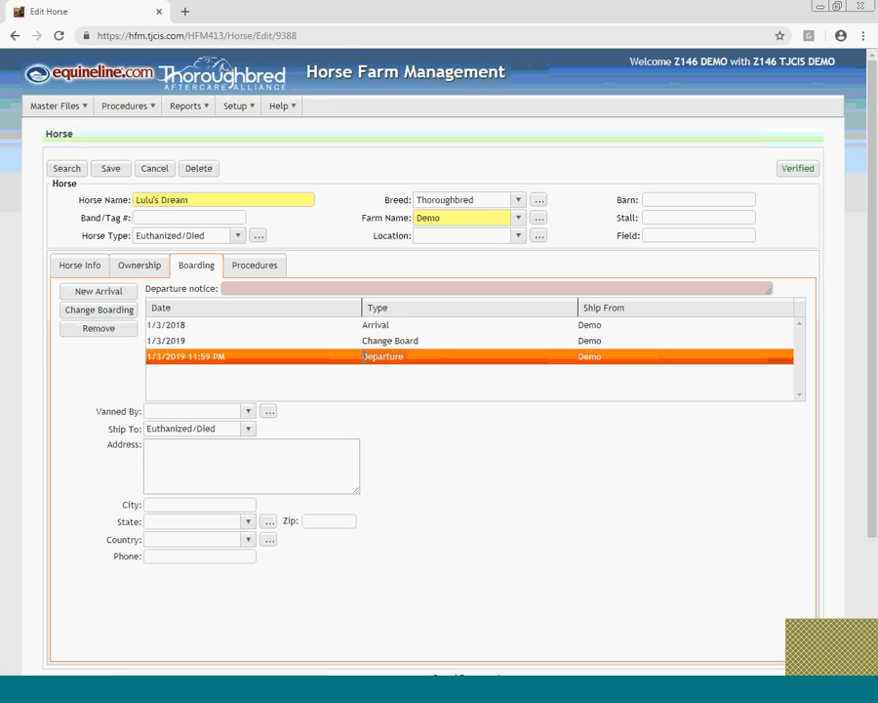
click(106, 173)
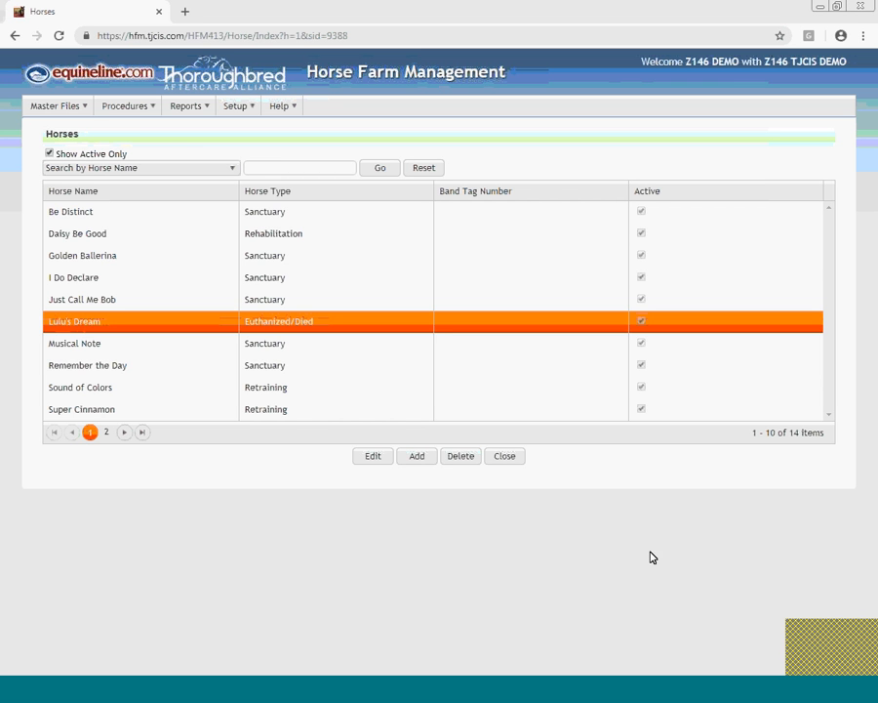
Step: Add a boarding change dated 1/10/2019 to the boarding history of the horse Remember the Day
click(289, 367)
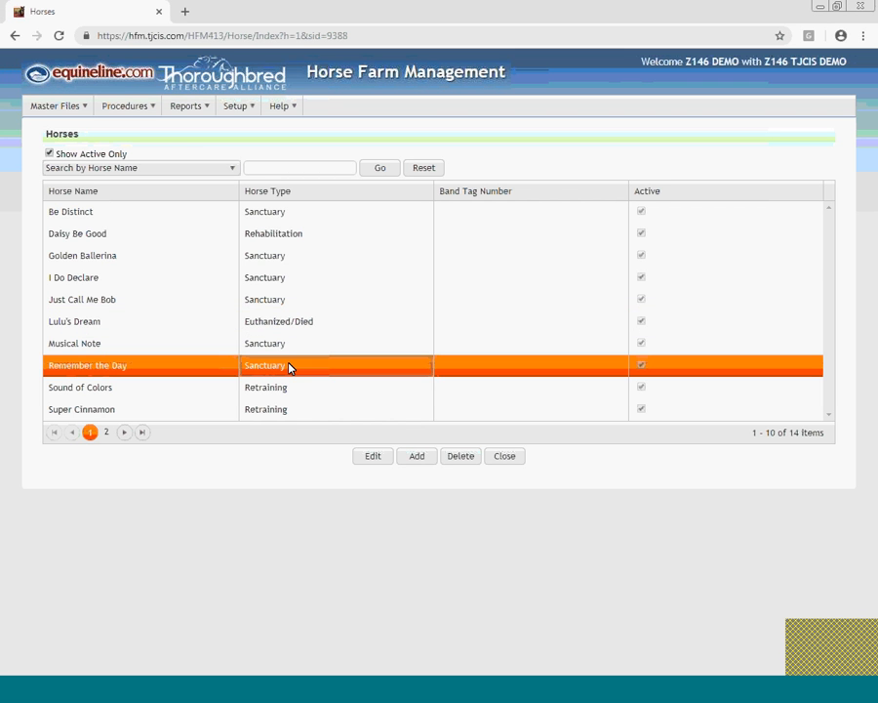
click(373, 457)
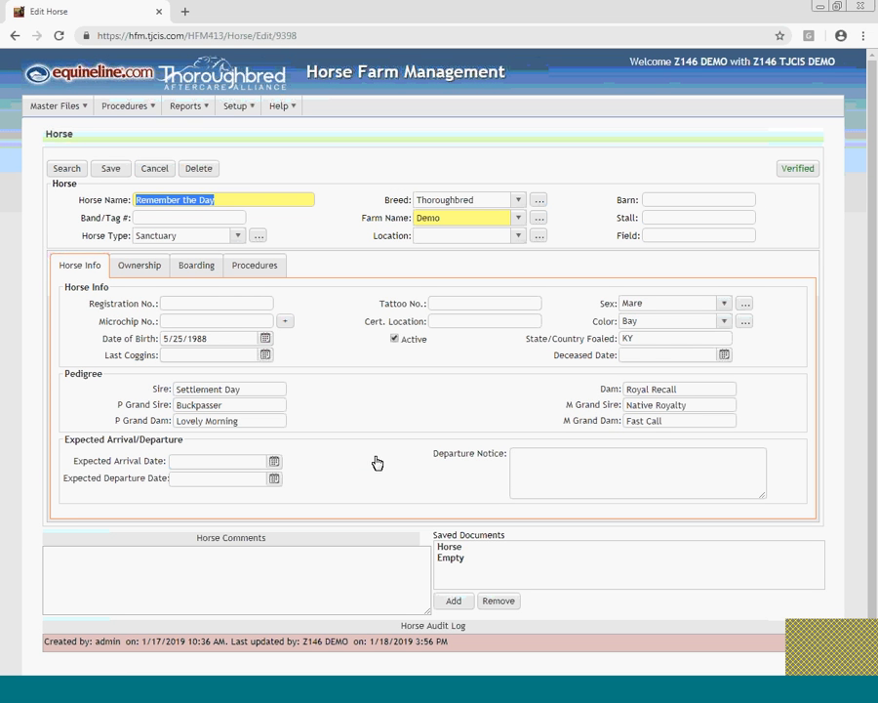
click(186, 269)
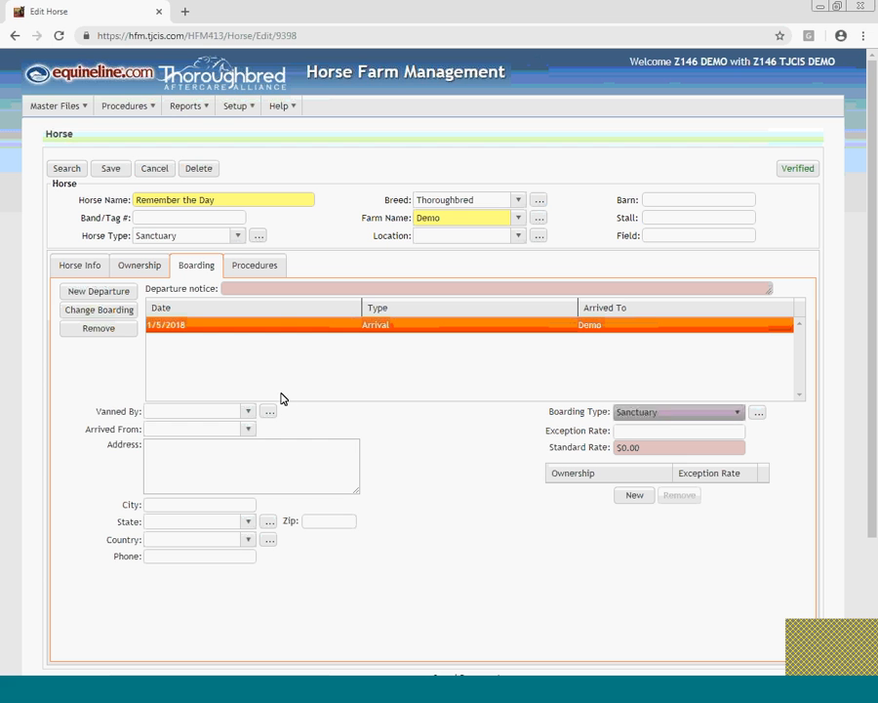
click(96, 311)
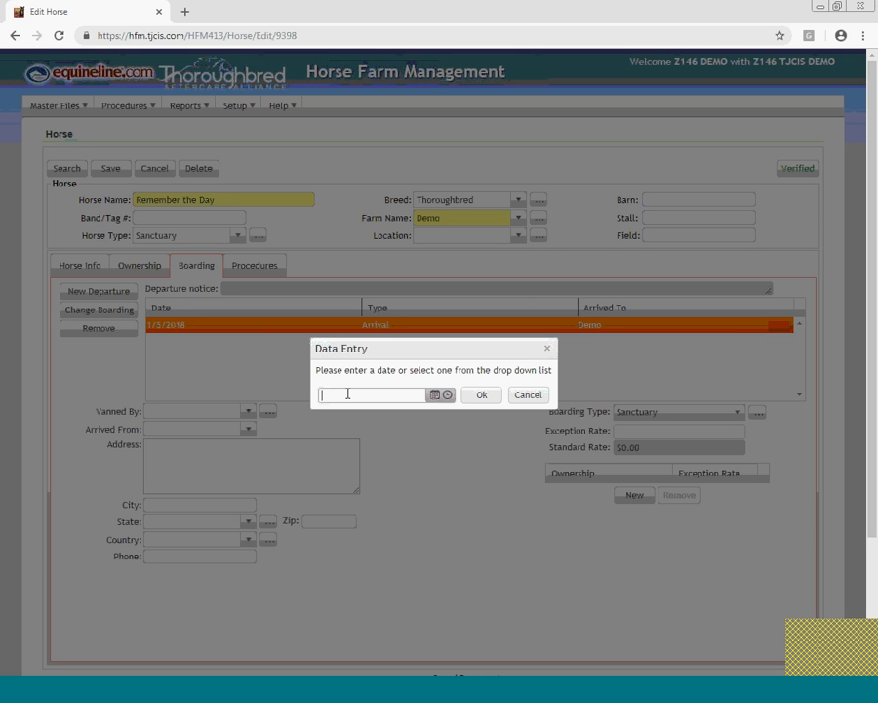
text(011)
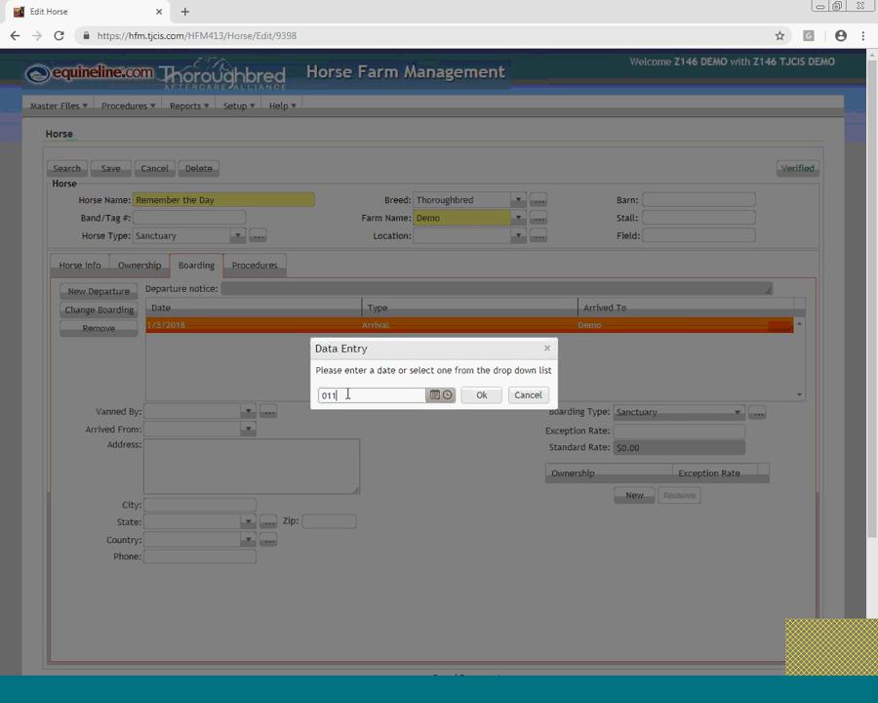
text(018)
key(BackSpace)
text(9)
click(480, 395)
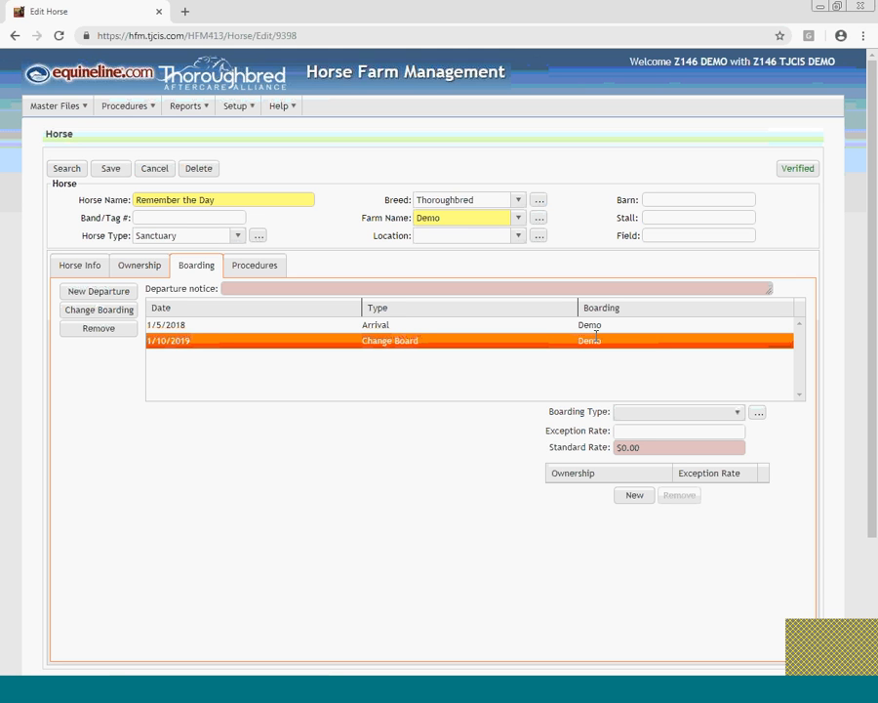
Step: Set the boarding type of Remember the Day's 1/10/2019 change to Euthanized/Died and add a departure dated 1/10/2019
click(738, 417)
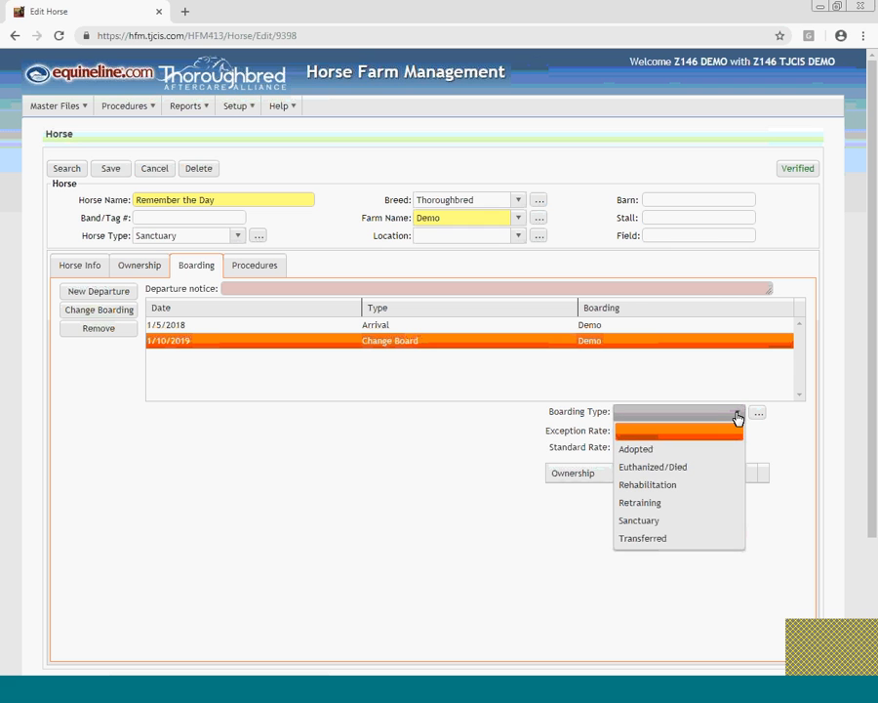
click(680, 468)
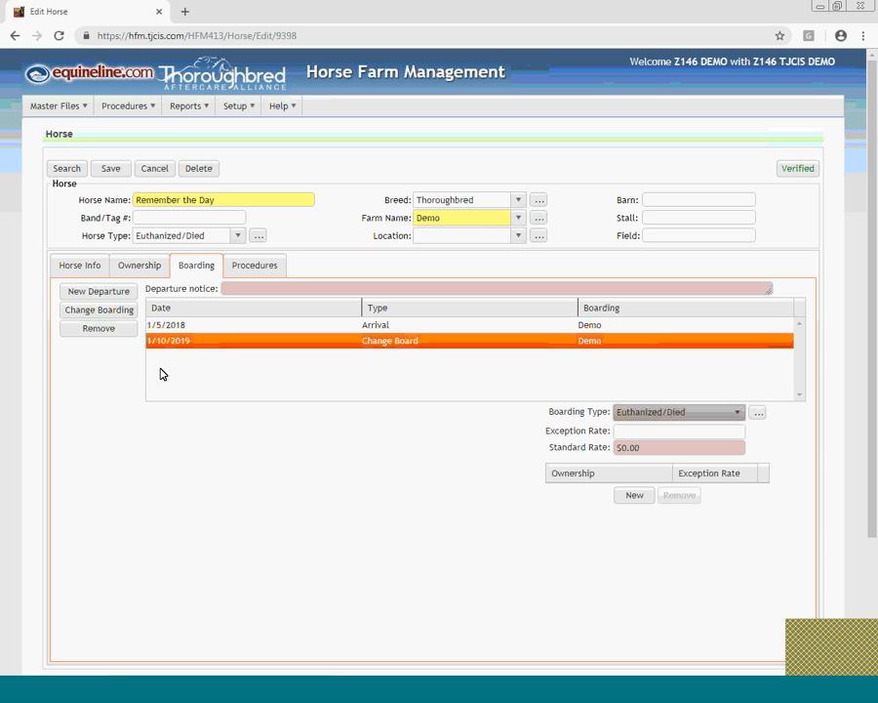
click(90, 292)
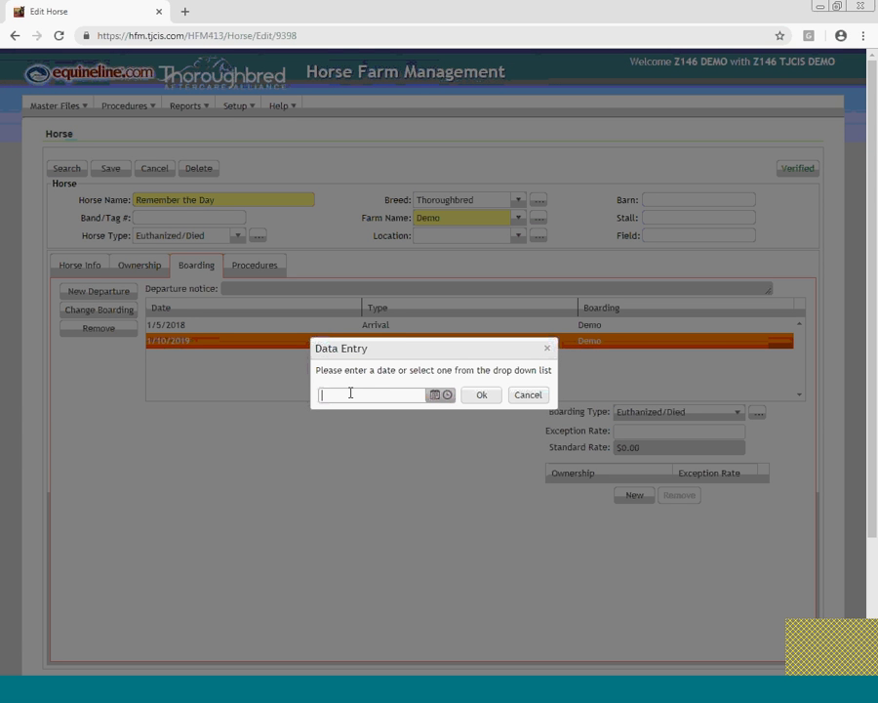
text(011019)
click(475, 400)
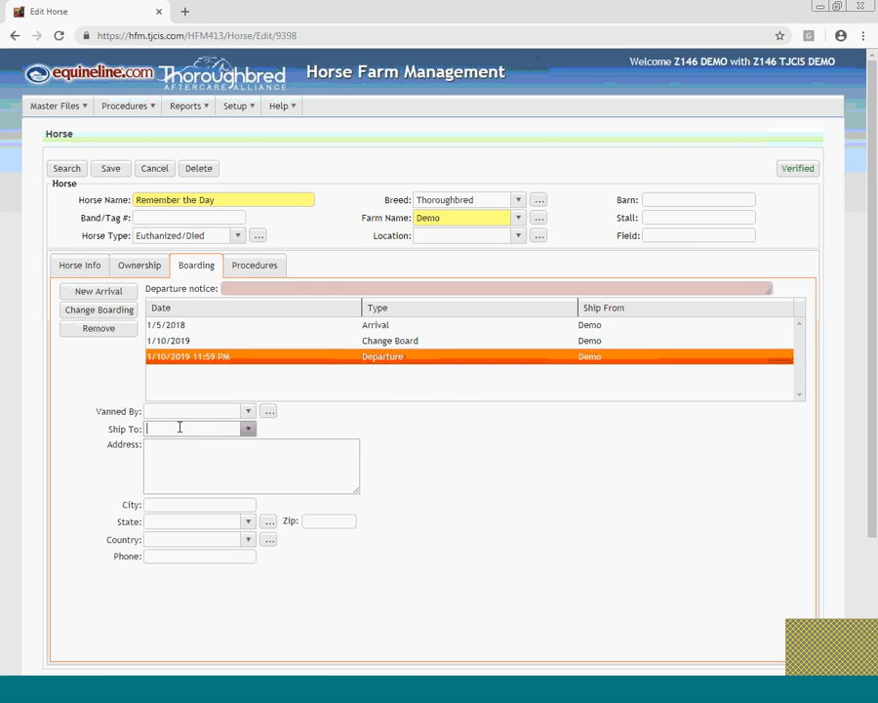
Step: Enter Euthanized/Died as the Ship To of Remember the Day's 1/10/2019 departure
text(Euthanized/Died)
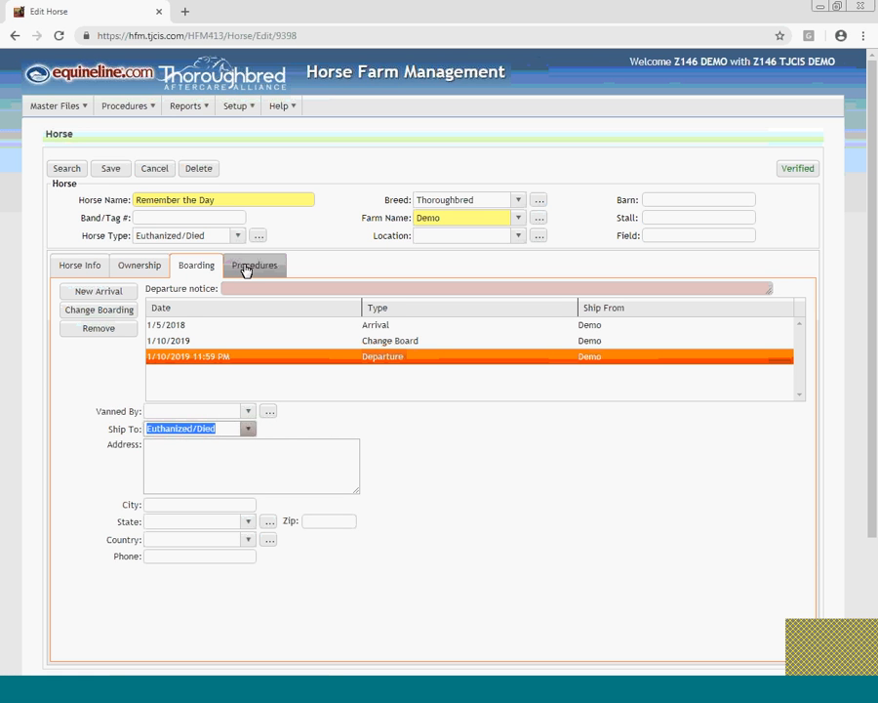
Step: Add and save a Departure Method- Euth./Died procedure performed on 1/10/2019 for Remember the Day
click(244, 267)
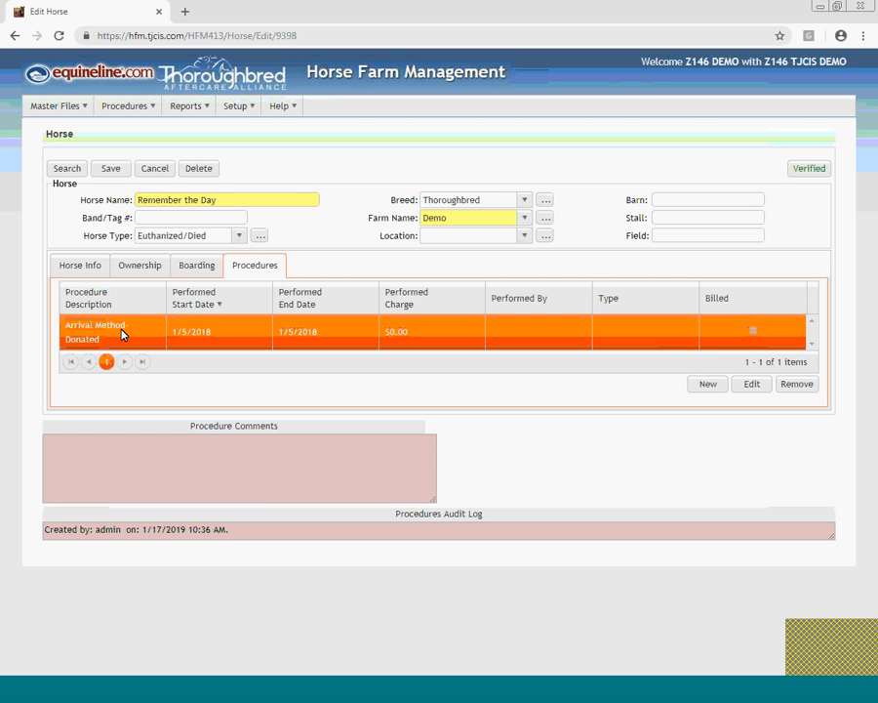
click(708, 387)
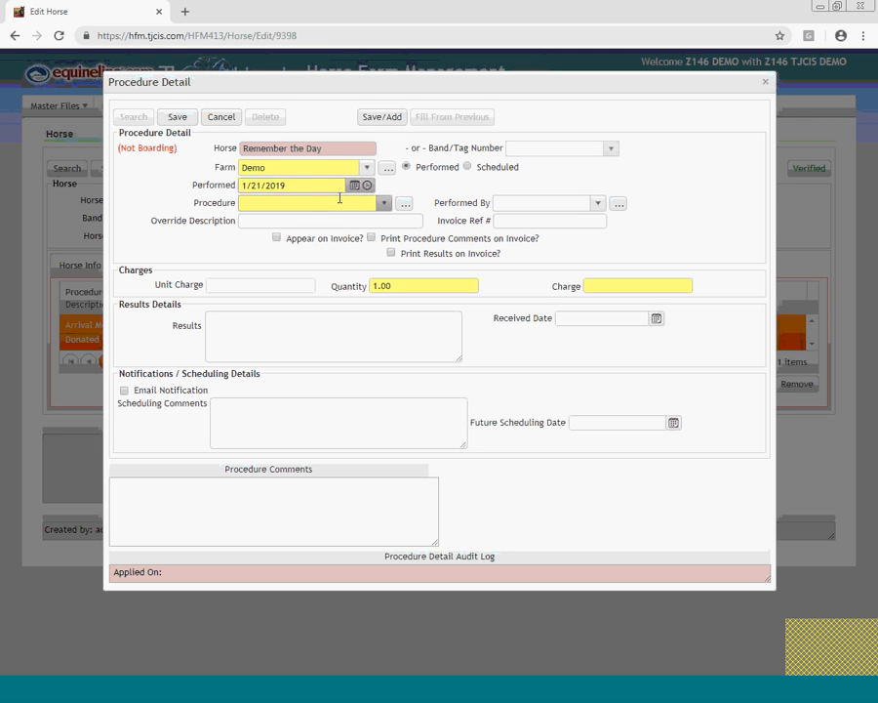
click(312, 189)
click(354, 185)
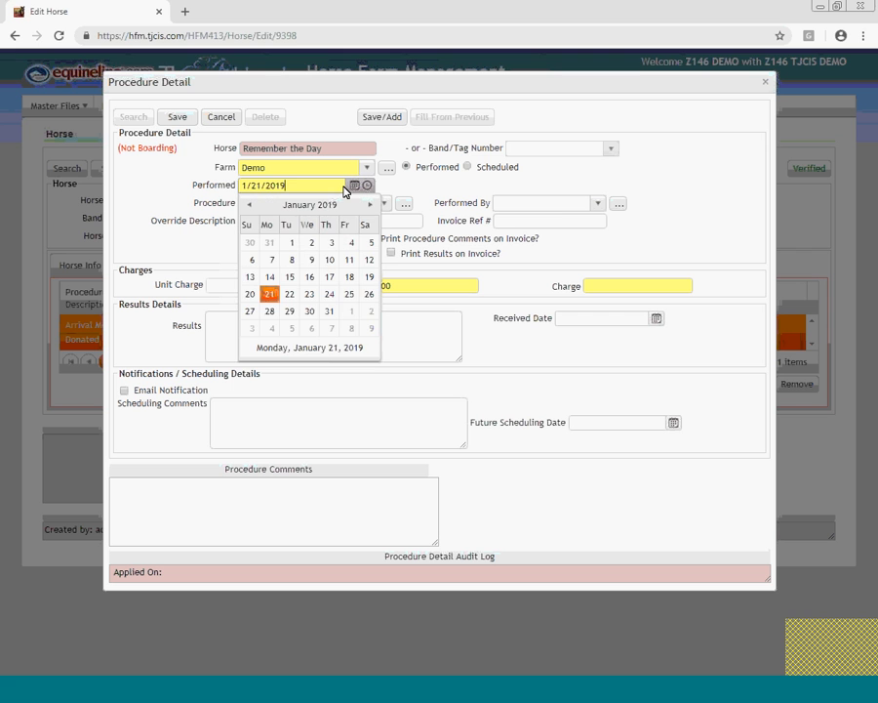
click(329, 263)
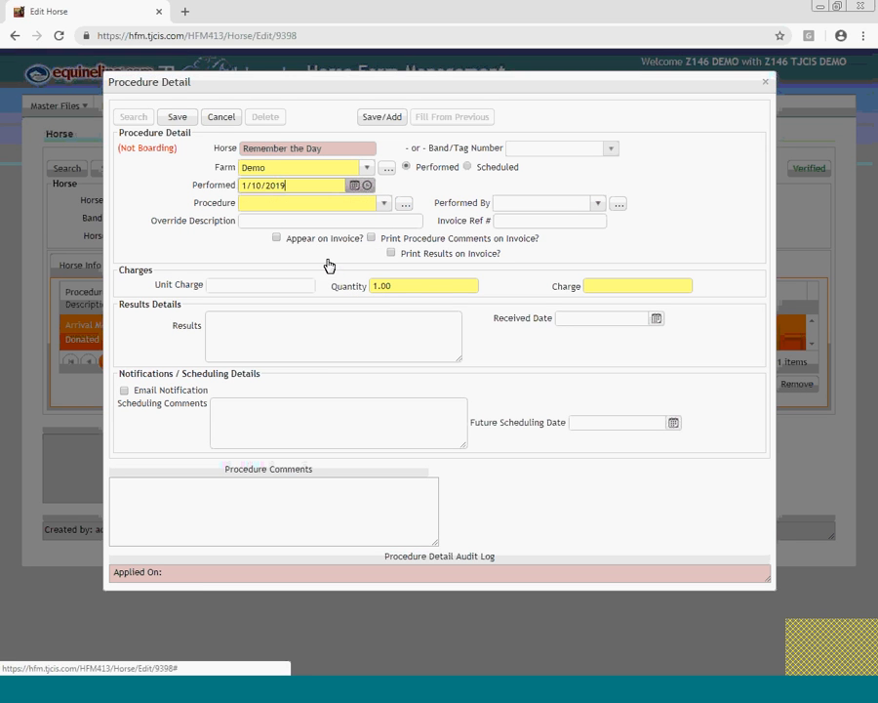
click(383, 205)
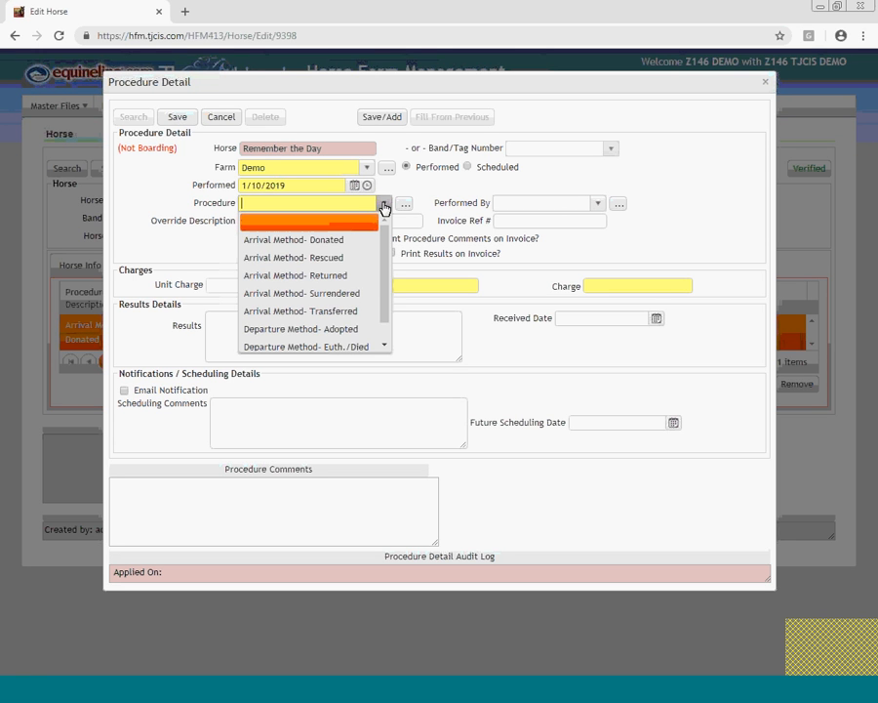
scroll(383, 248, down, 1)
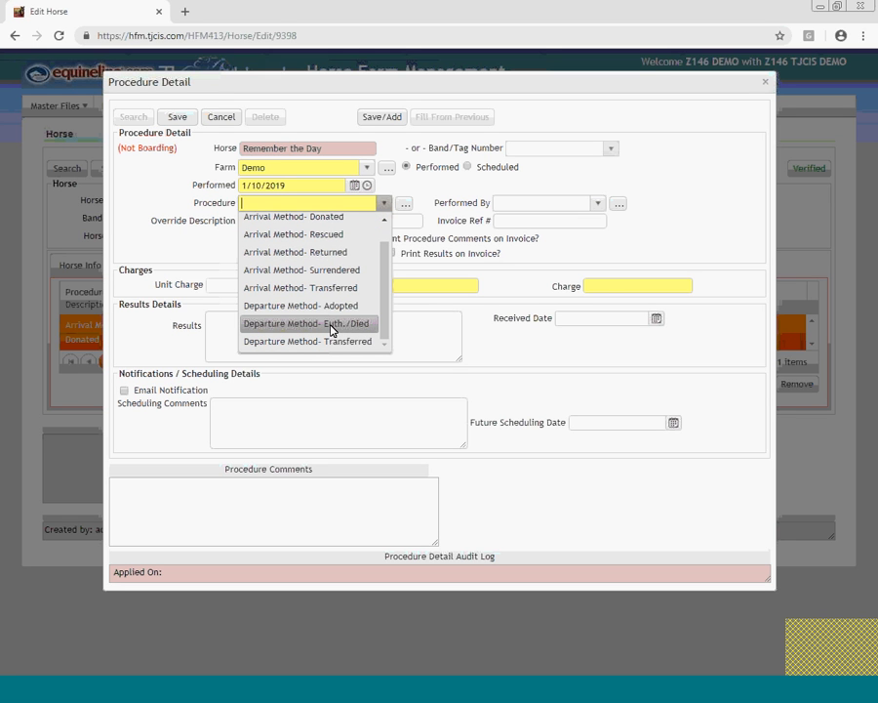
click(332, 326)
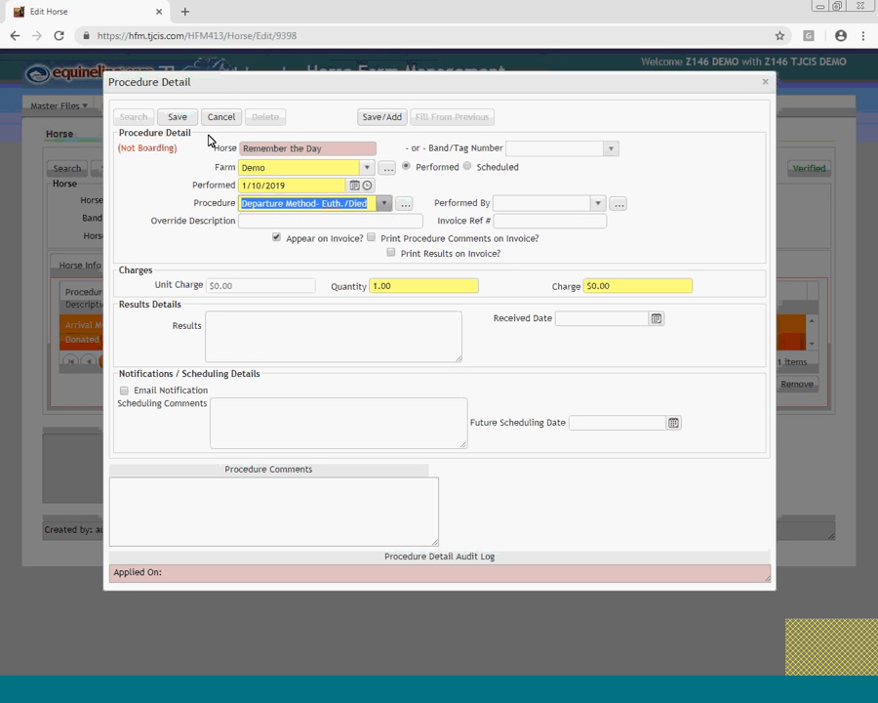
click(179, 120)
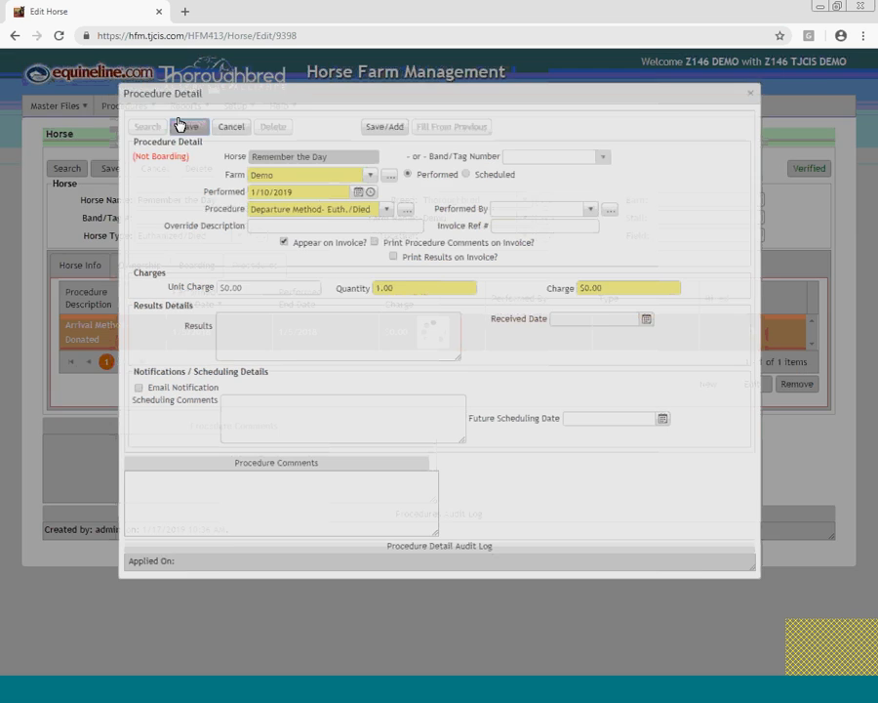
Step: Review the boarding history and procedure entries of Remember the Day and save the horse record
click(191, 266)
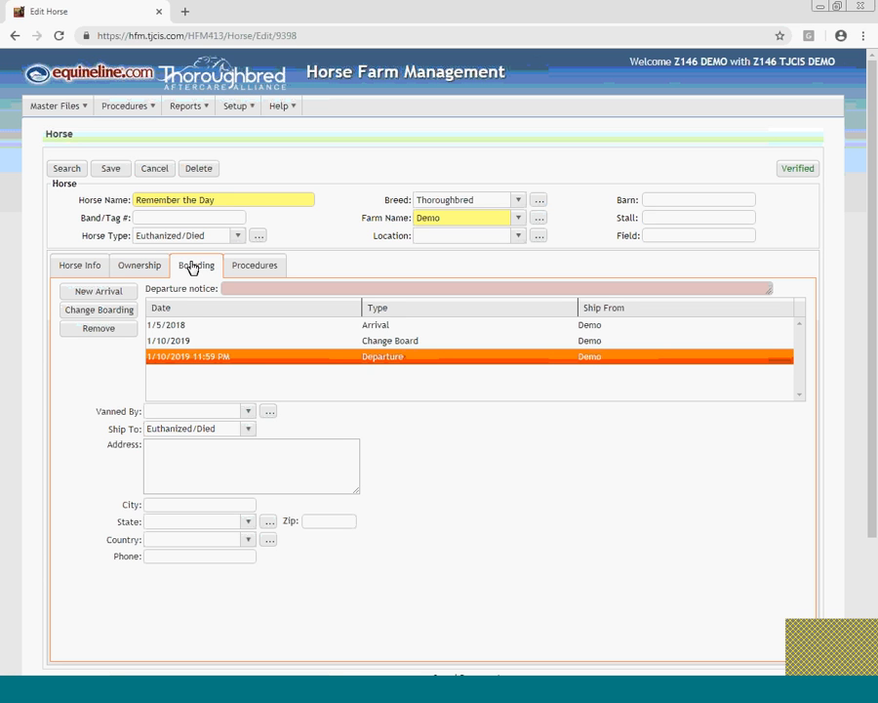
click(364, 339)
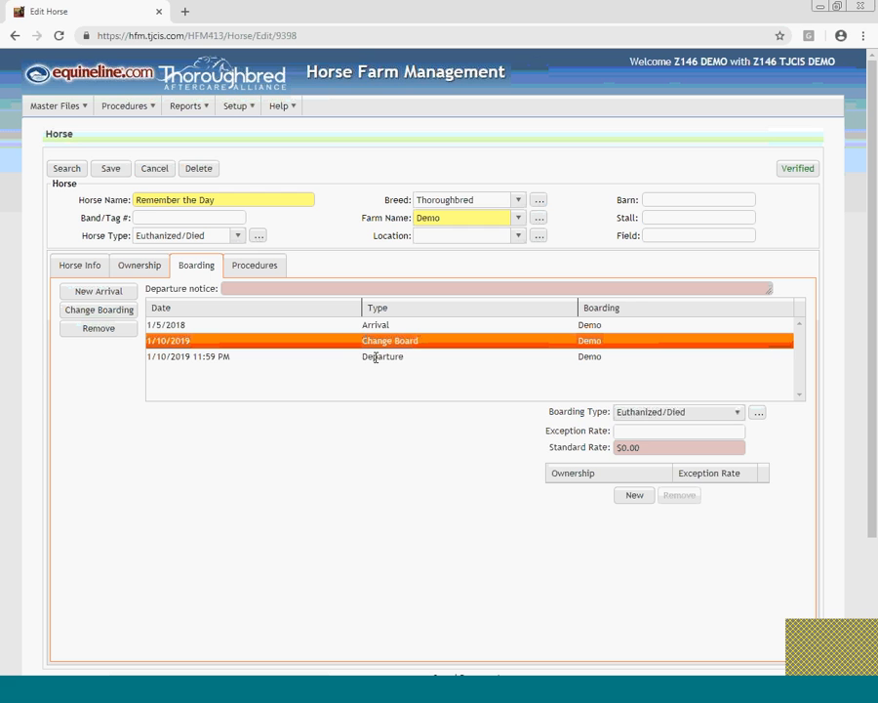
click(369, 357)
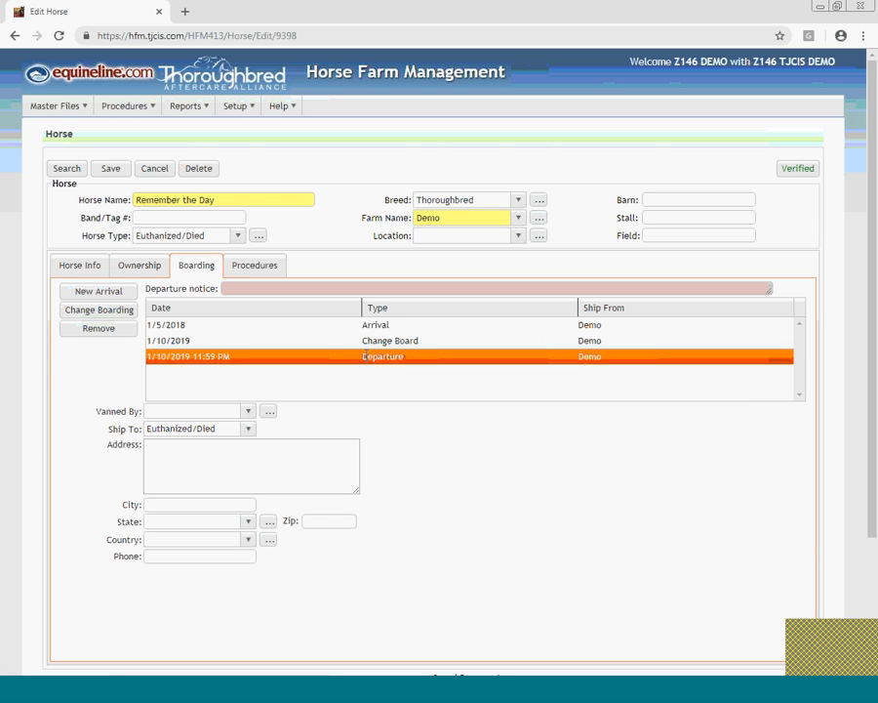
click(243, 267)
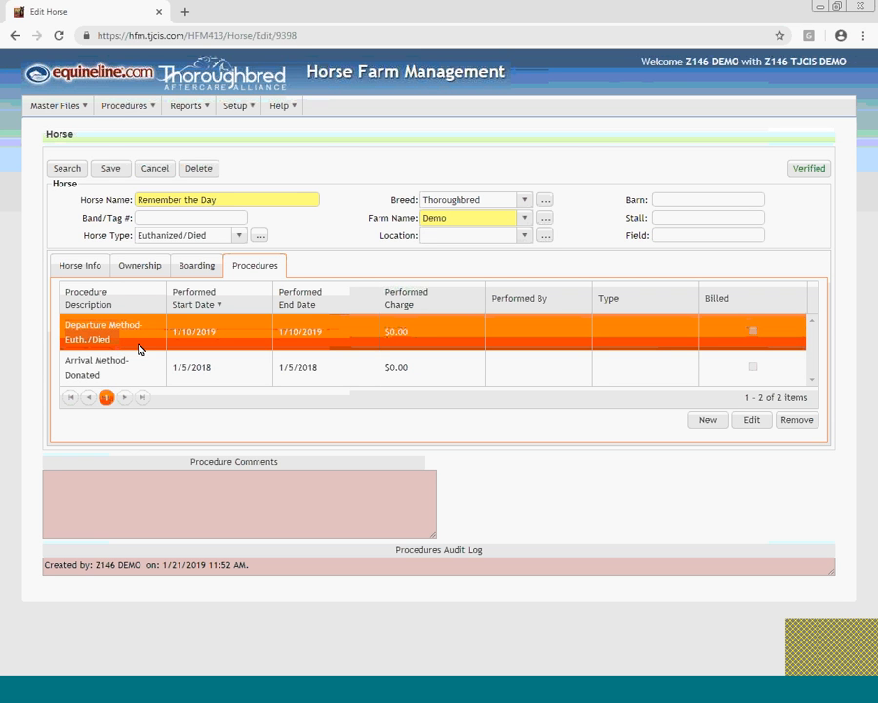
click(110, 170)
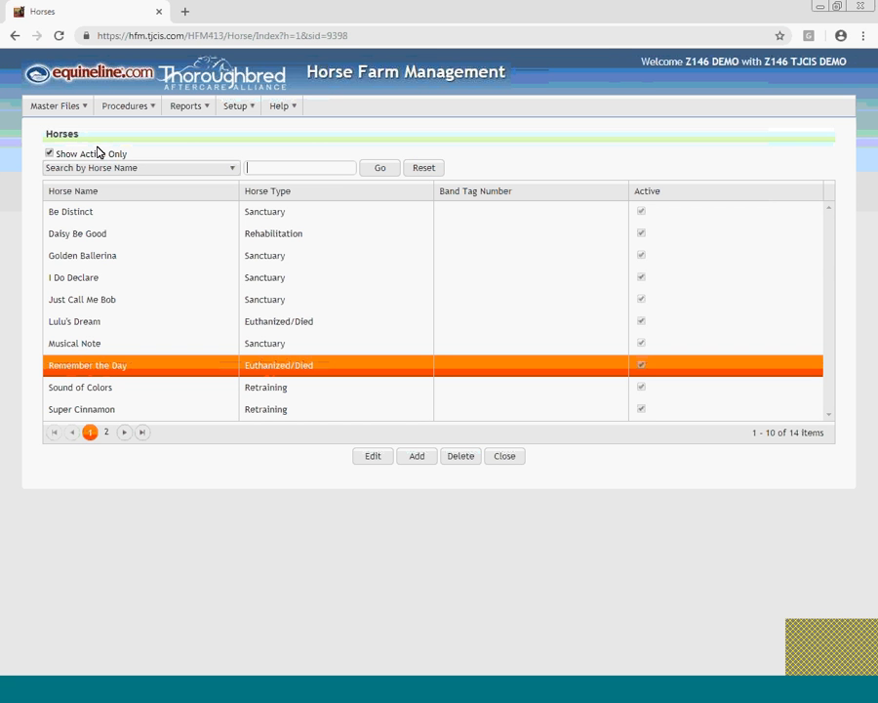
Step: Open the horse The Best of Times for editing and add a boarding change dated 11/20/2018 to its boarding history
click(108, 433)
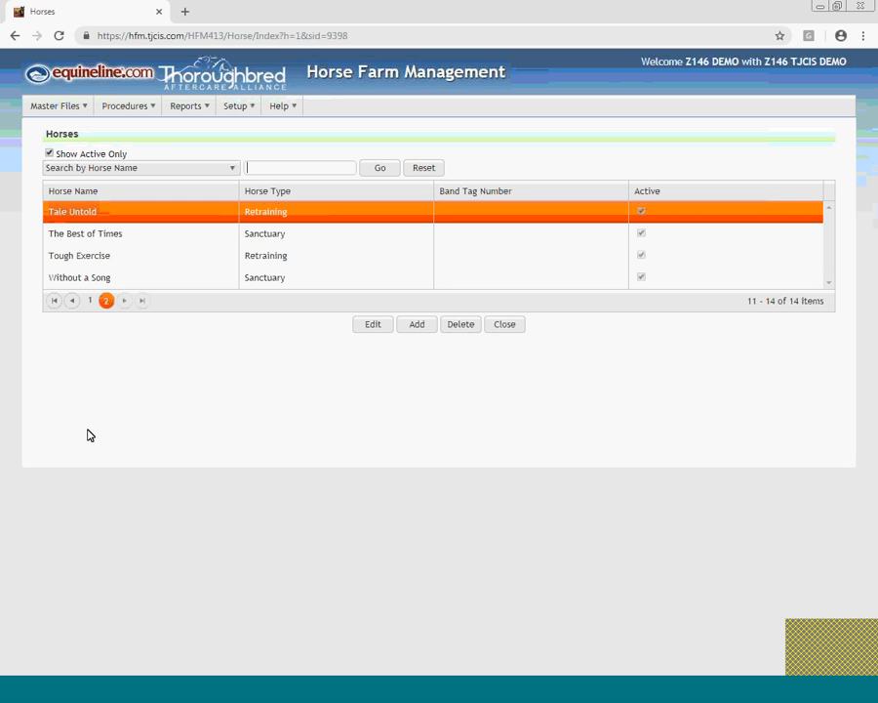
click(128, 235)
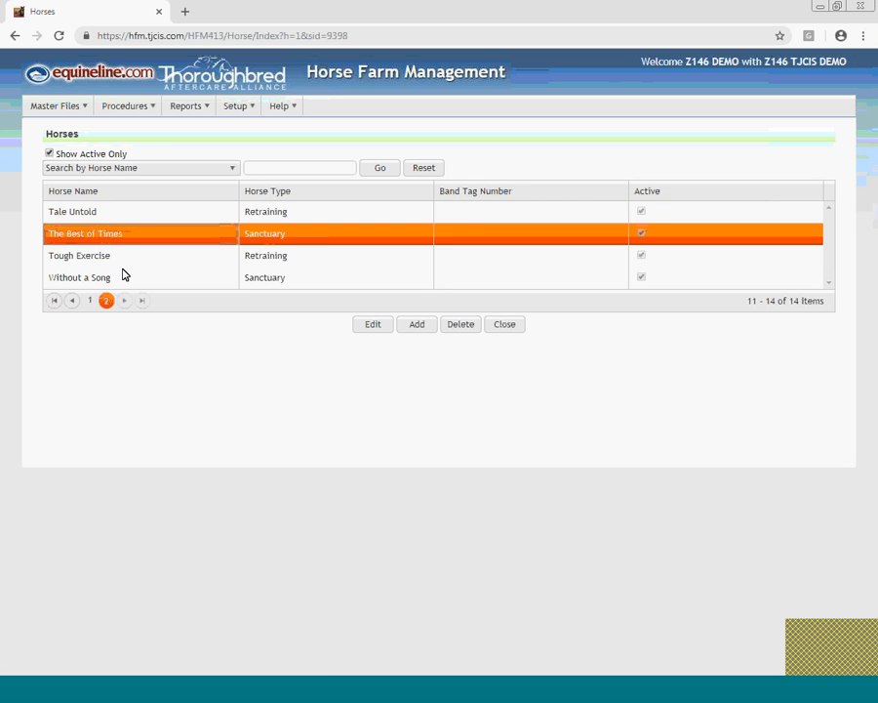
click(370, 326)
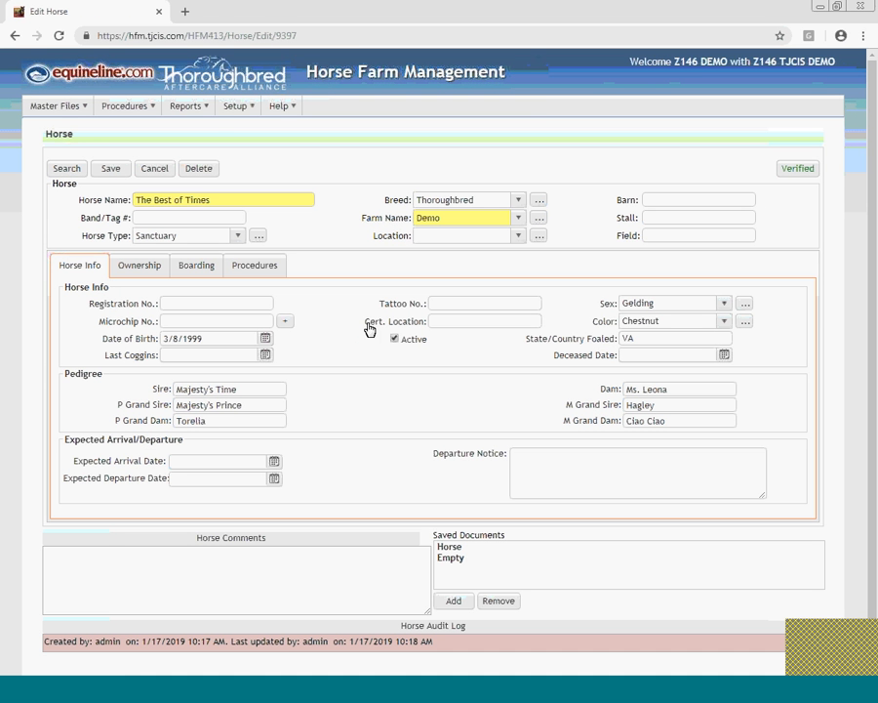
click(195, 273)
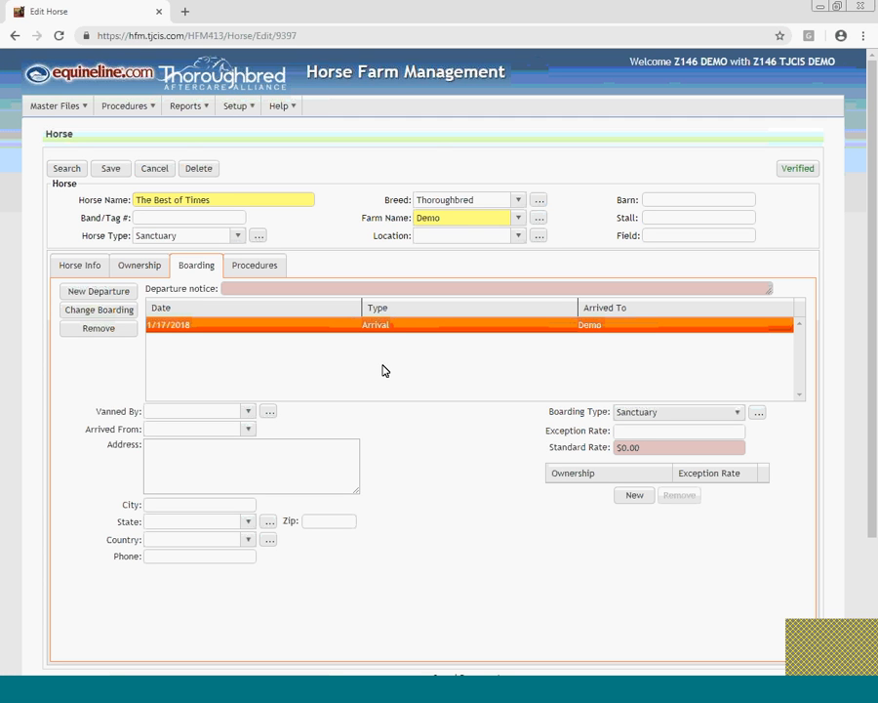
click(106, 316)
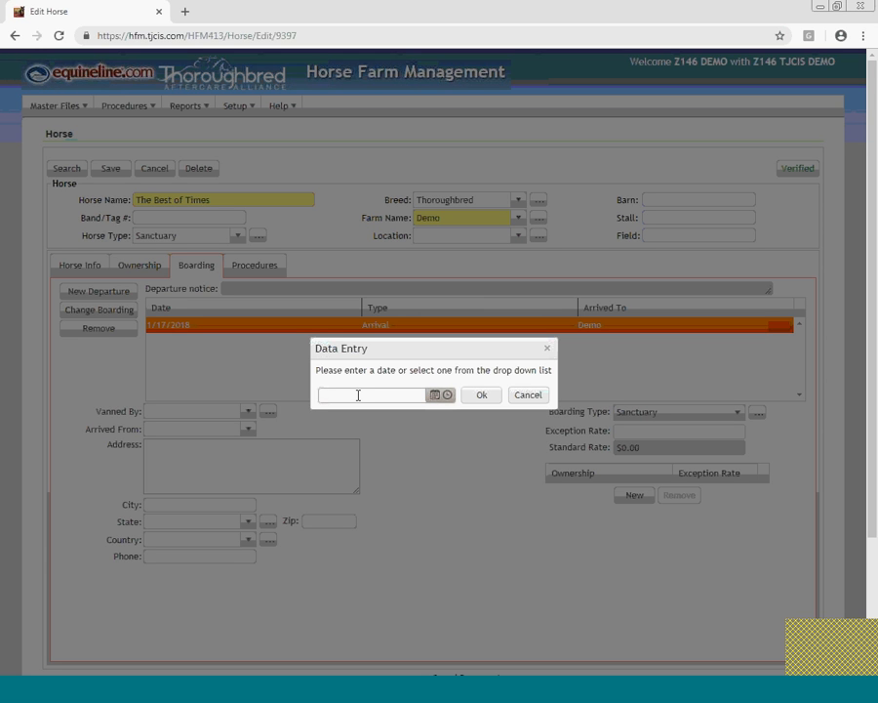
text(112018)
key(Tab)
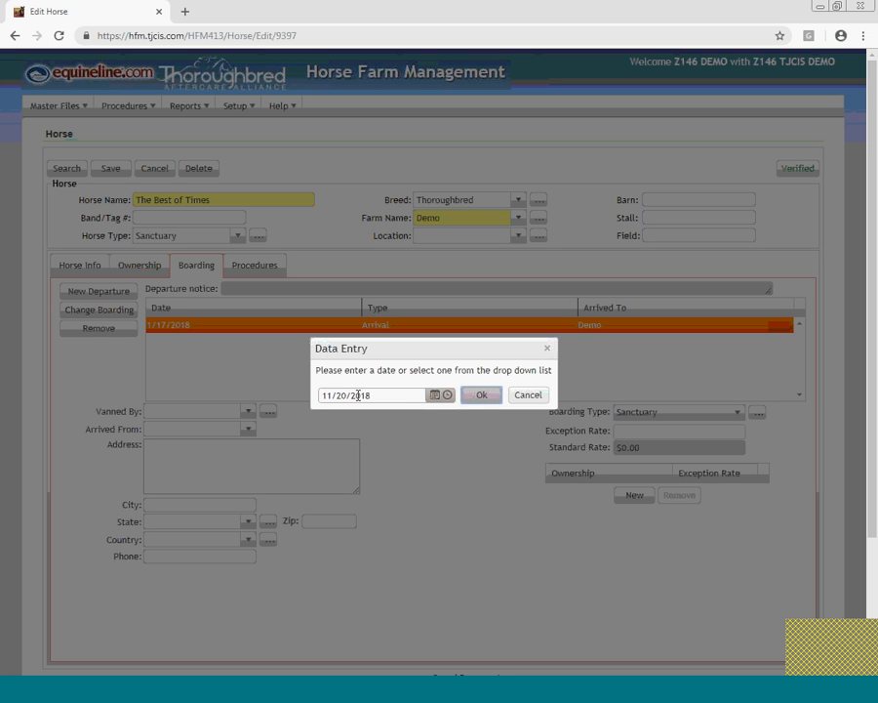
click(478, 395)
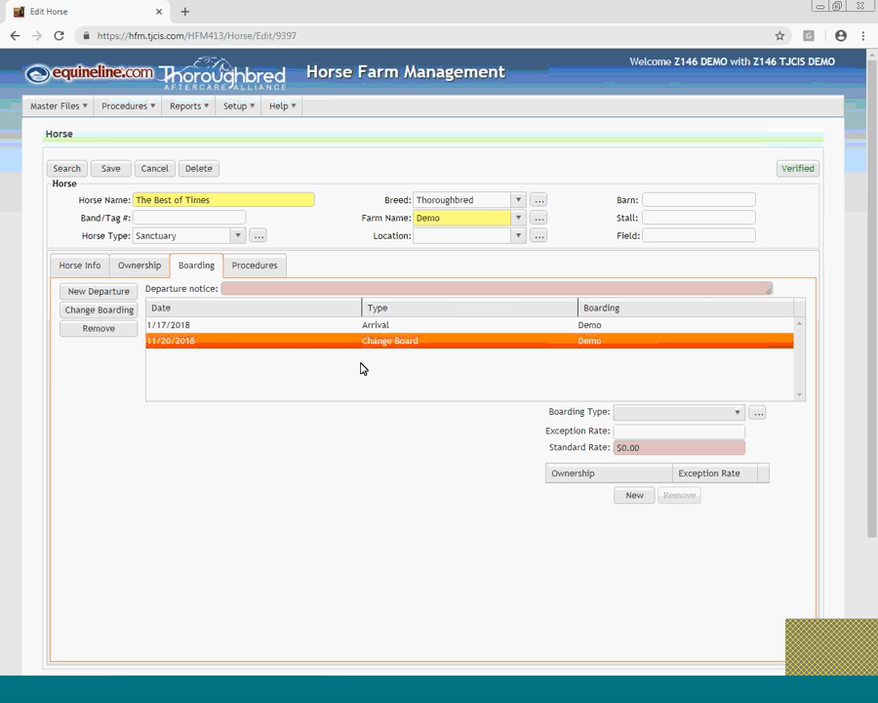
Step: Set the boarding type of The Best of Times' 11/20/2018 change to Euthanized/Died and add a departure dated 11/20/2018
click(737, 412)
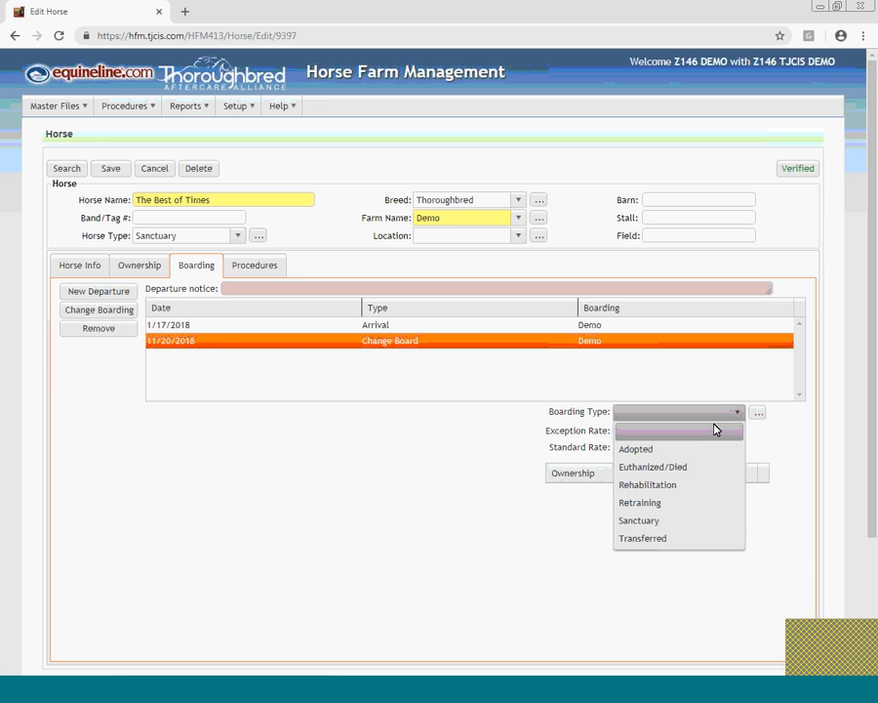
click(687, 469)
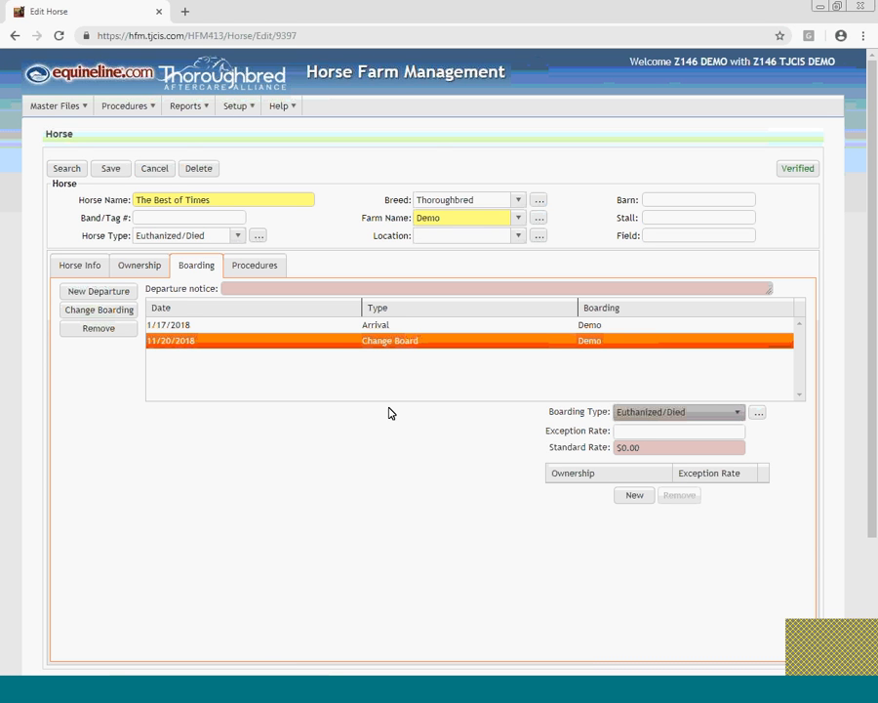
click(98, 291)
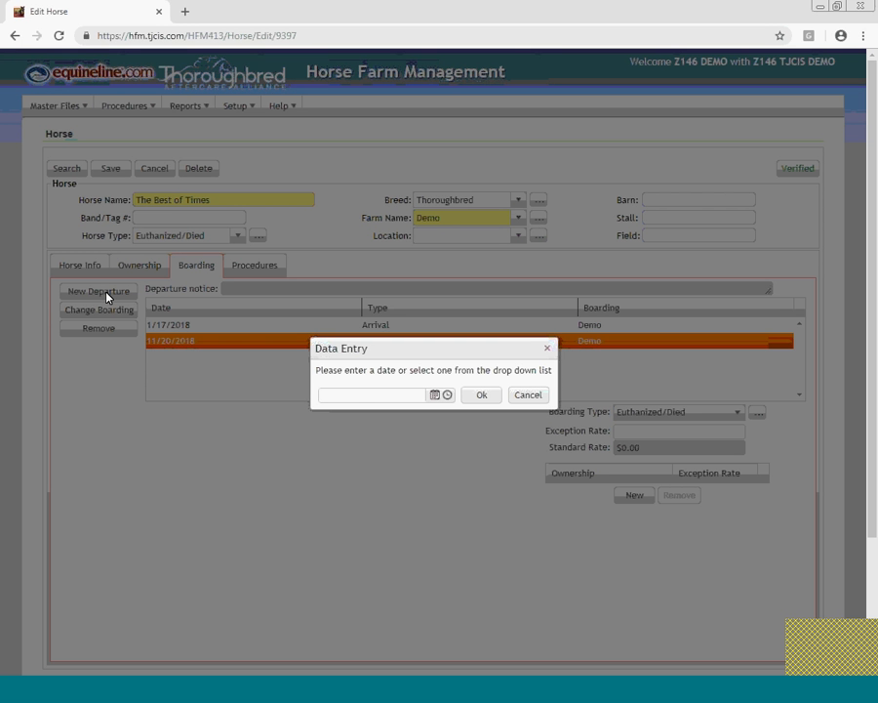
click(361, 395)
text(112)
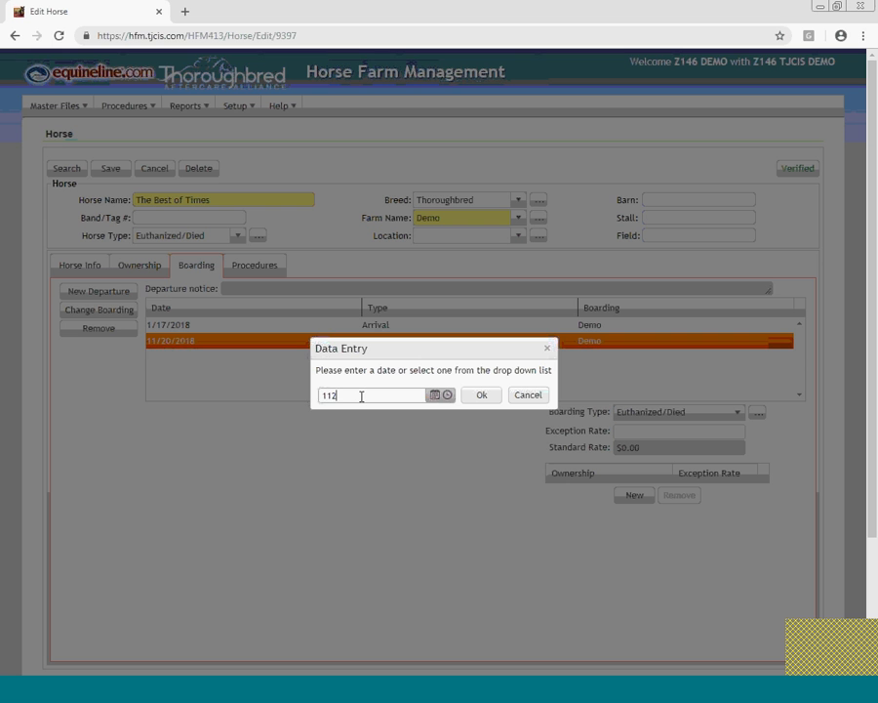
text(018)
click(478, 395)
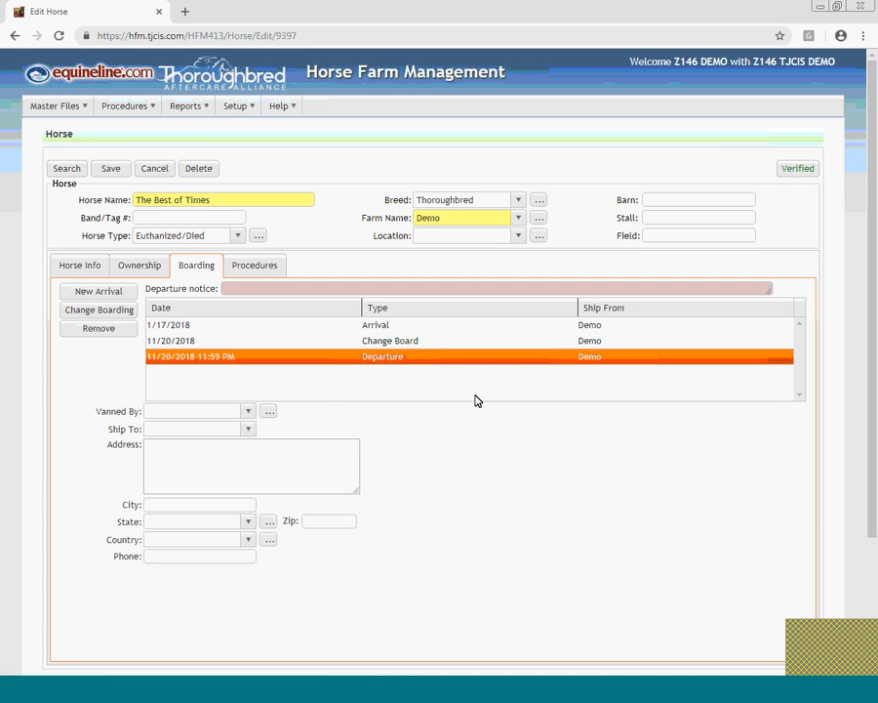
Step: Enter Euthanized/Died as the Ship To of The Best of Times' 11/20/2018 departure
click(184, 427)
text(Euthanized)
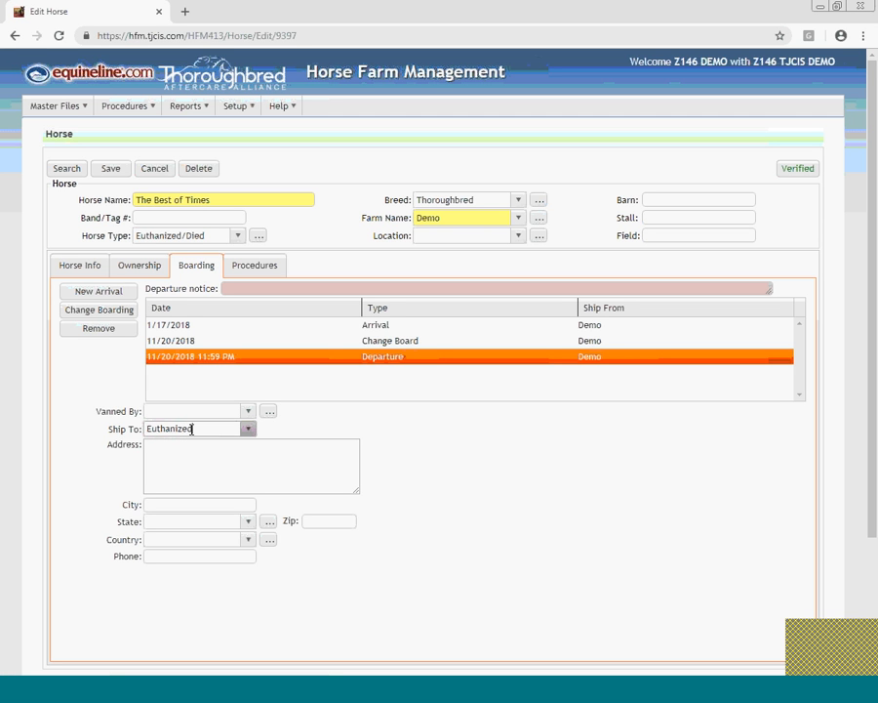
text(/Died)
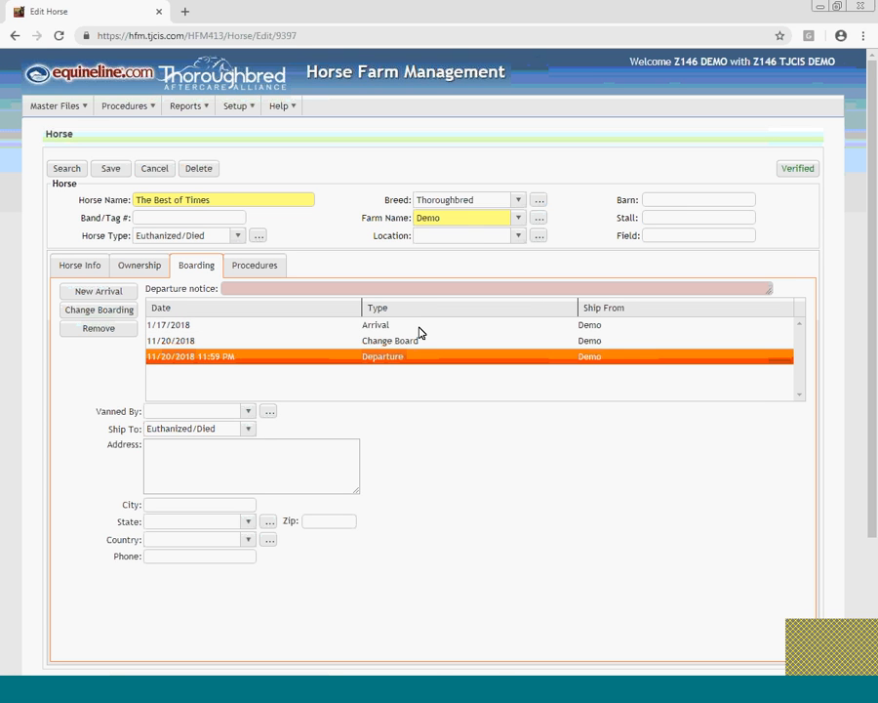
Step: Review the arrival, boarding change and departure entries in the boarding history of The Best of Times
click(366, 324)
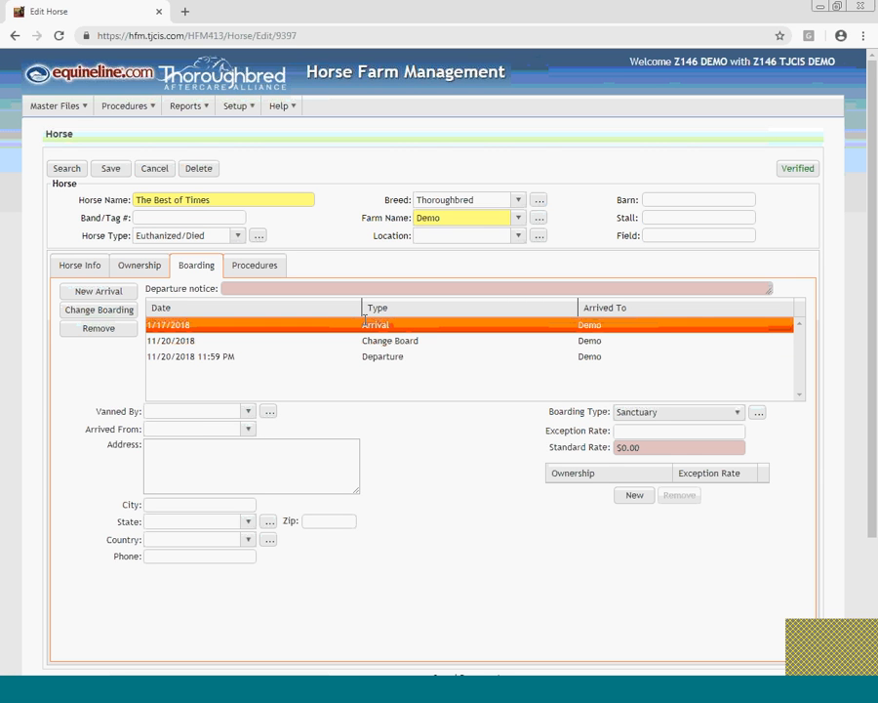
click(668, 415)
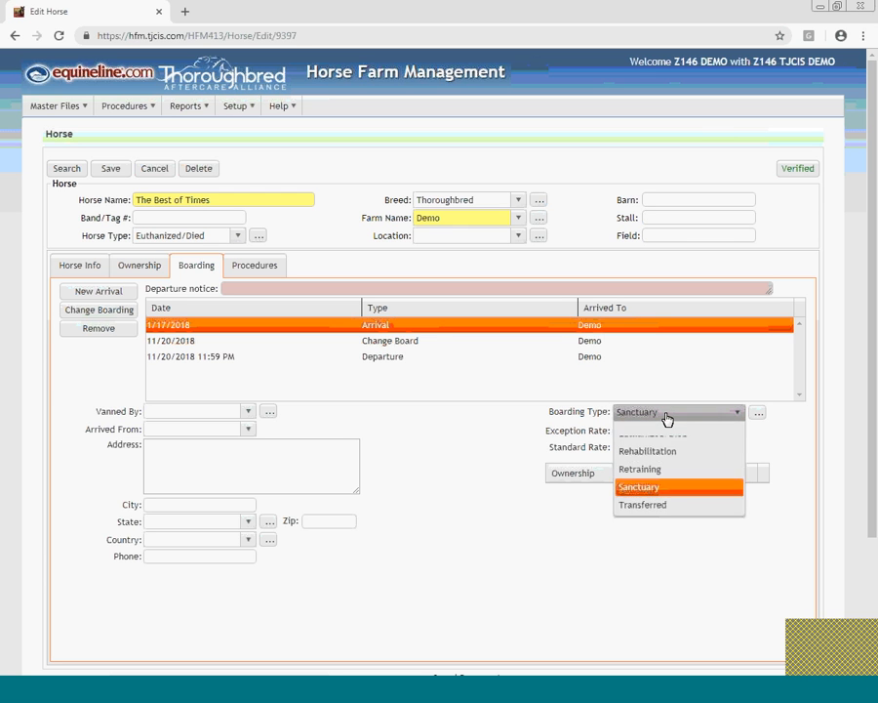
click(667, 415)
click(400, 340)
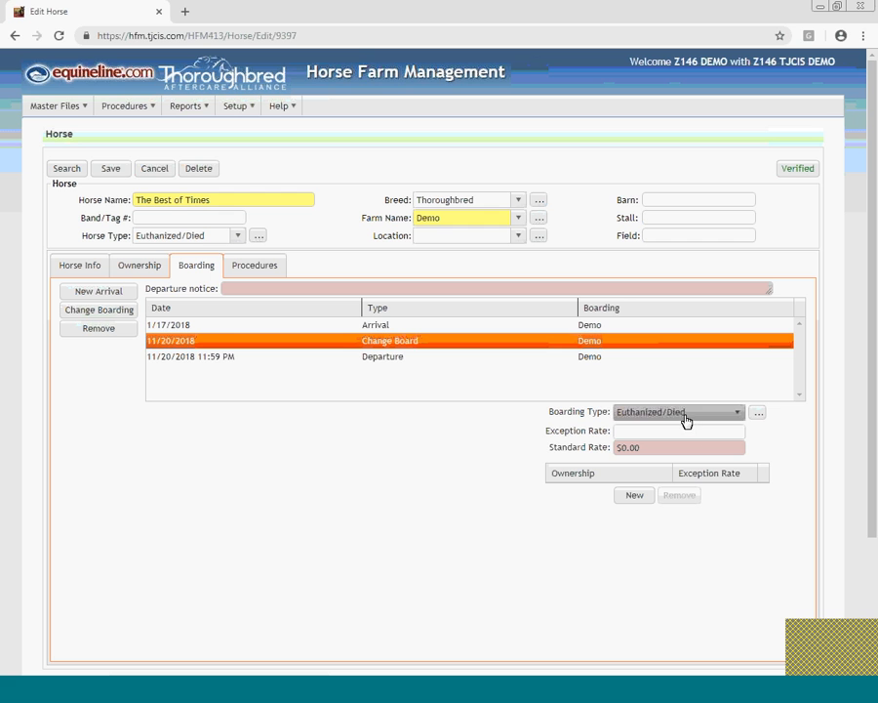
click(405, 358)
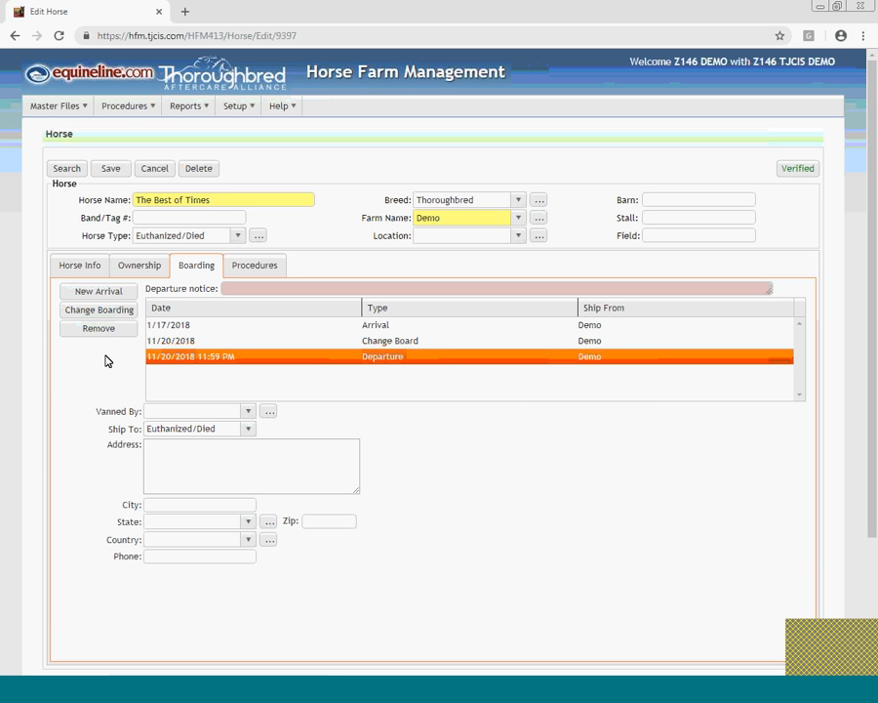
Step: Add and save a Departure Method- Euth./Died procedure performed 11/20/2018 for The Best of Times
click(252, 272)
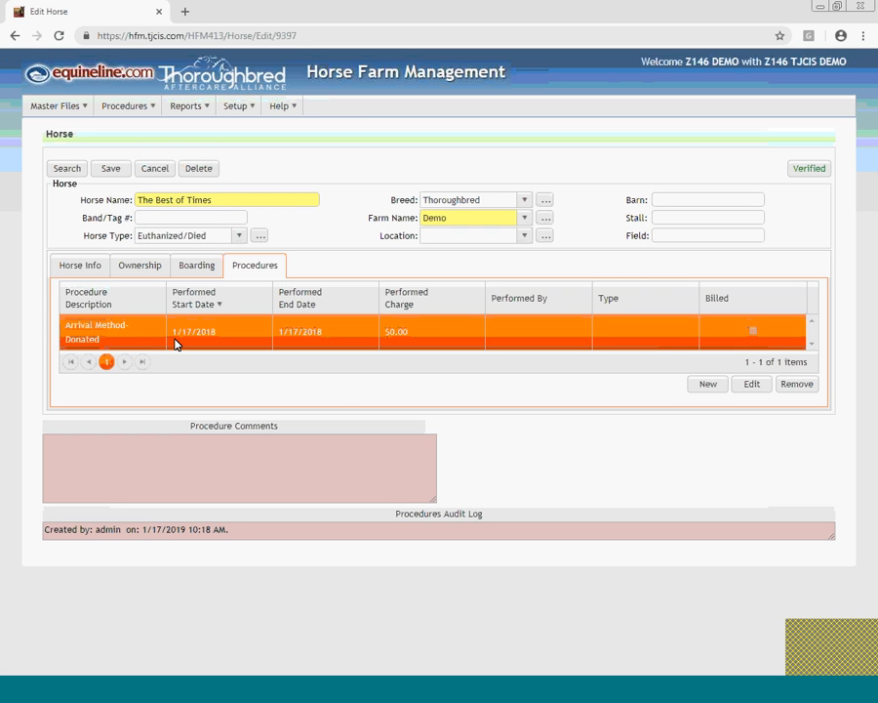
click(707, 385)
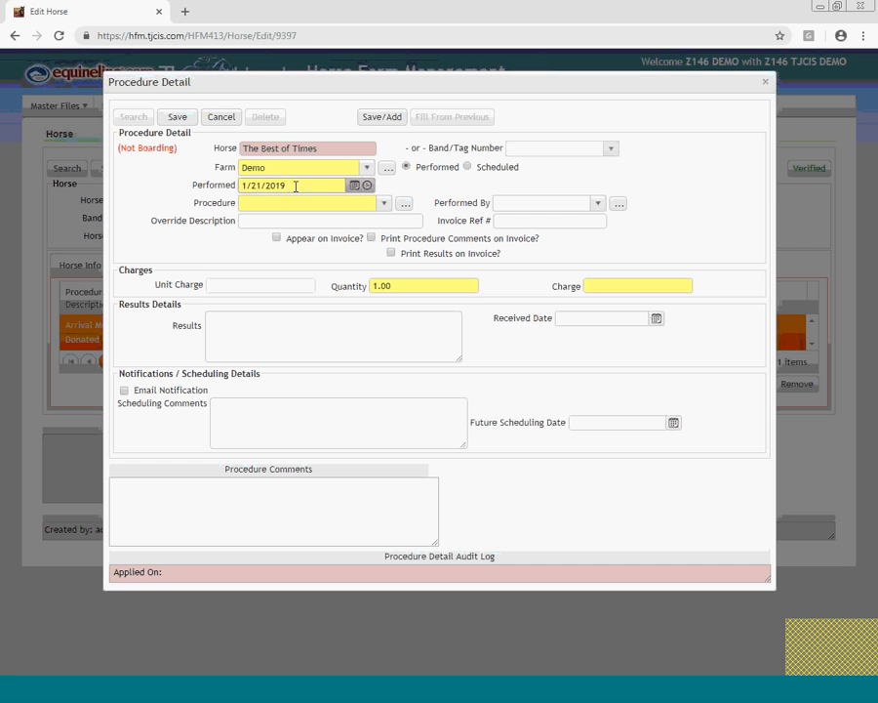
drag(295, 185, 196, 199)
text(112018)
click(383, 204)
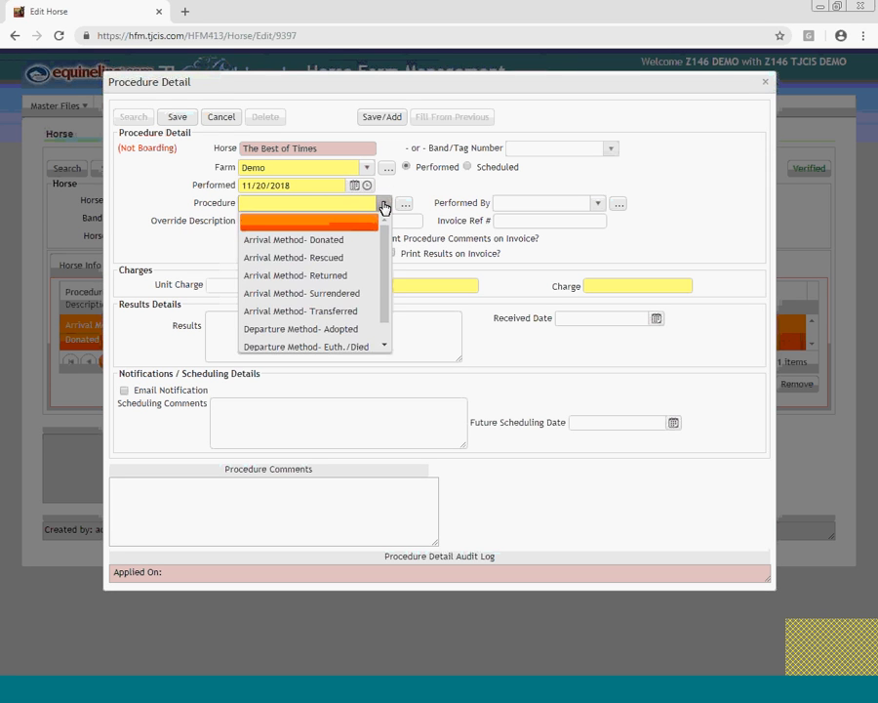
scroll(381, 282, down, 2)
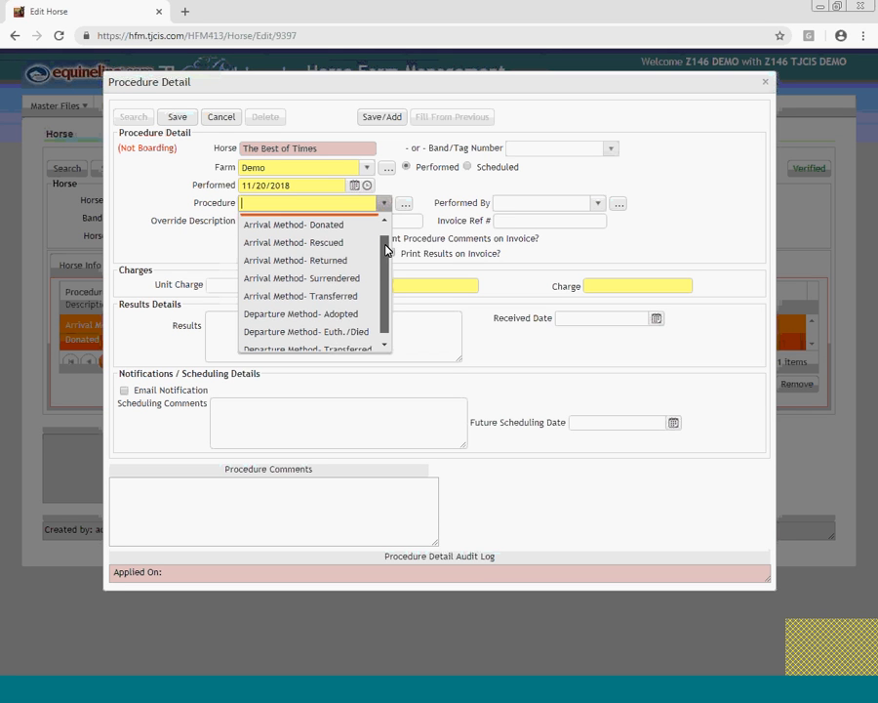
click(360, 324)
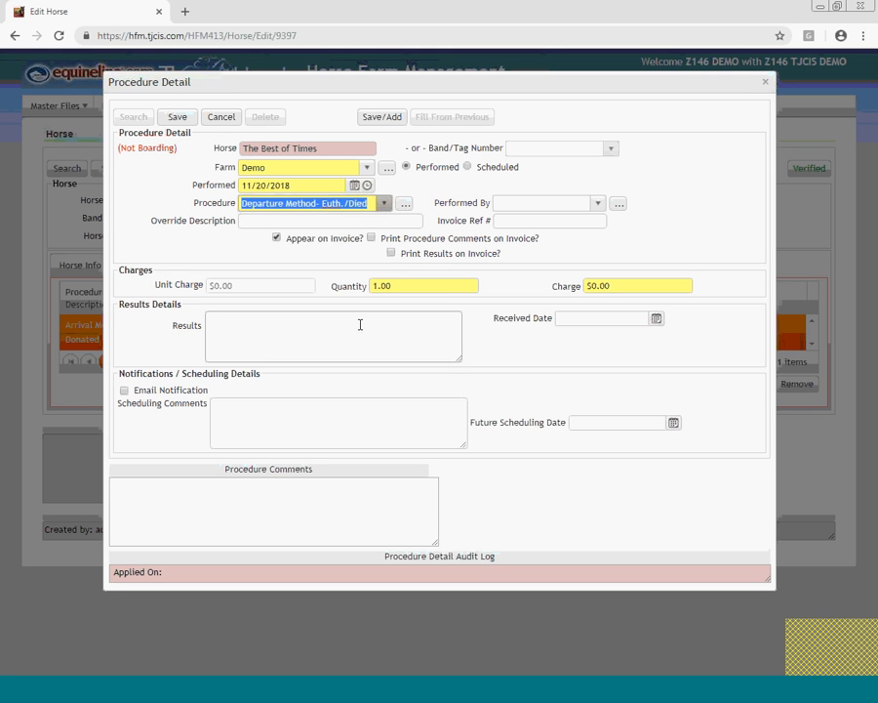
click(185, 117)
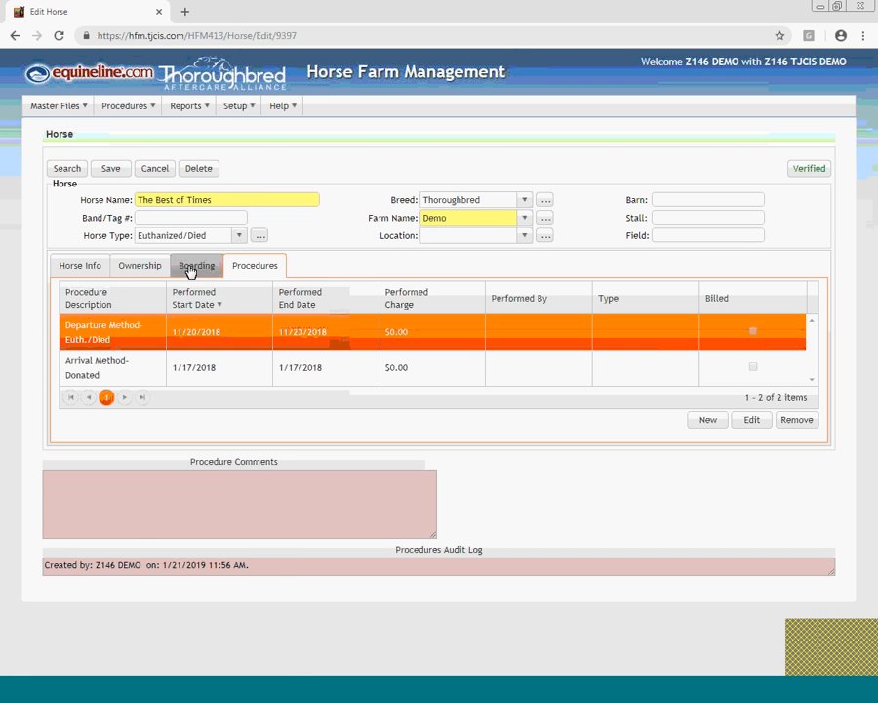
Step: Review the boarding history entries and the arrival and departure procedures of The Best of Times
click(191, 266)
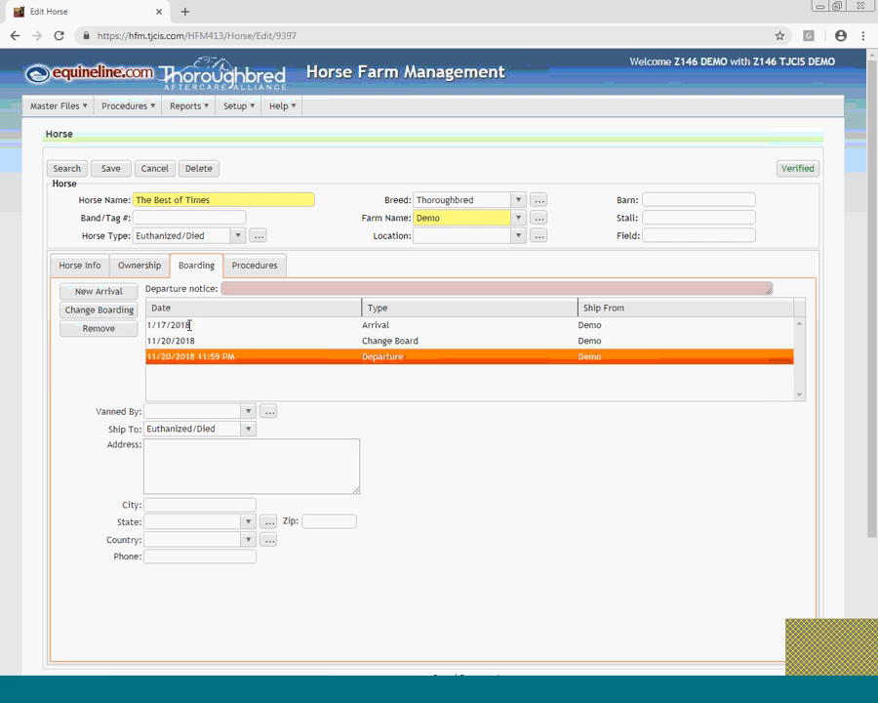
click(190, 325)
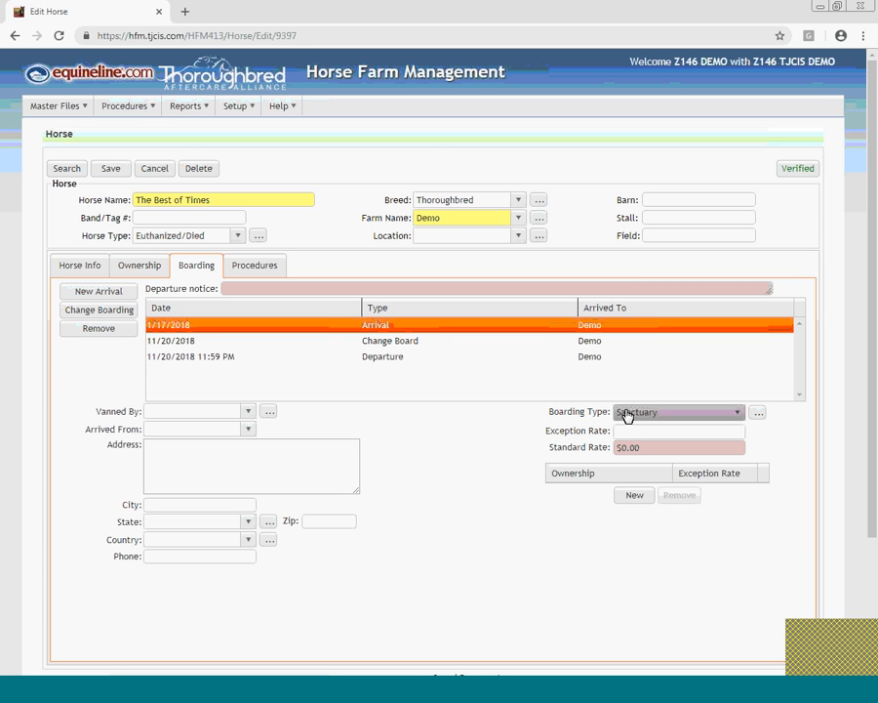
click(196, 343)
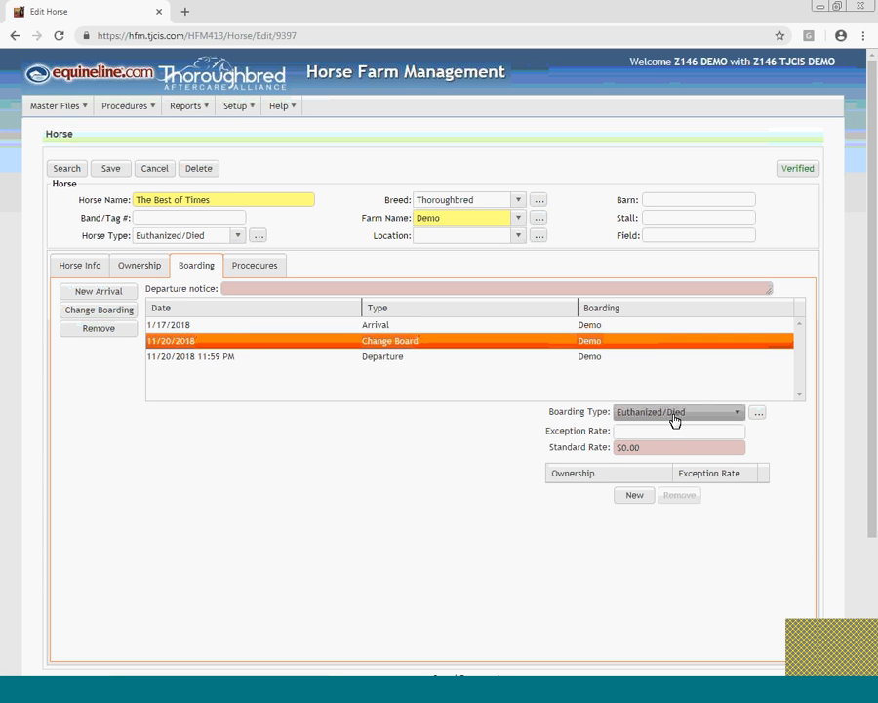
click(208, 356)
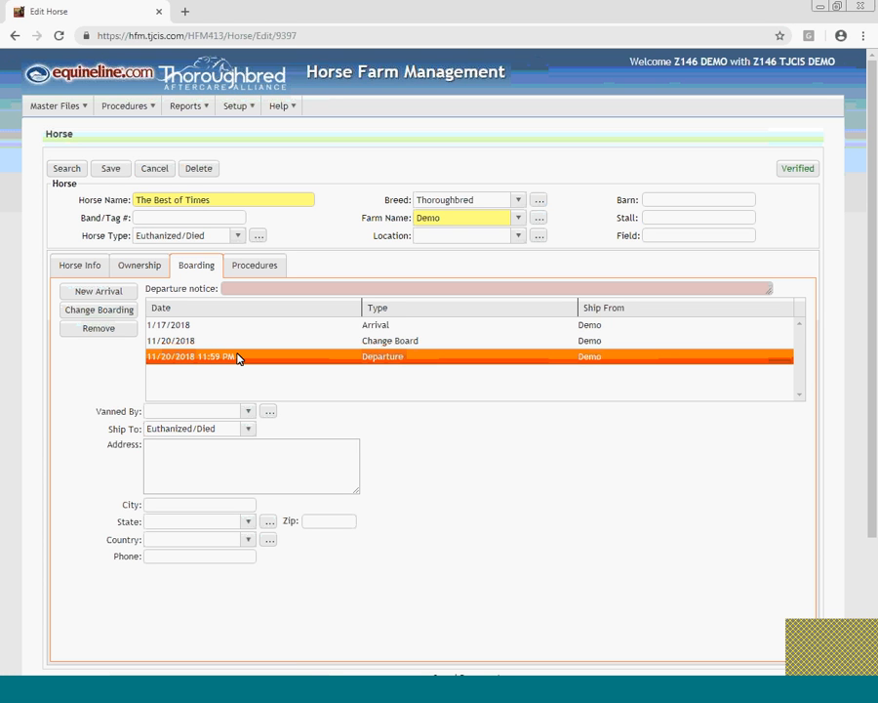
click(250, 267)
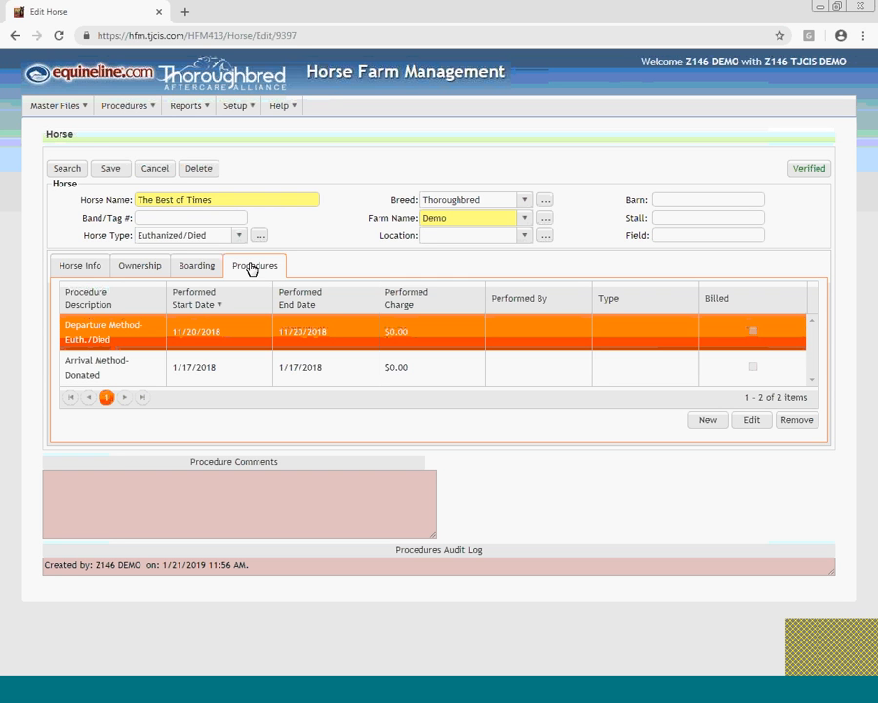
click(110, 369)
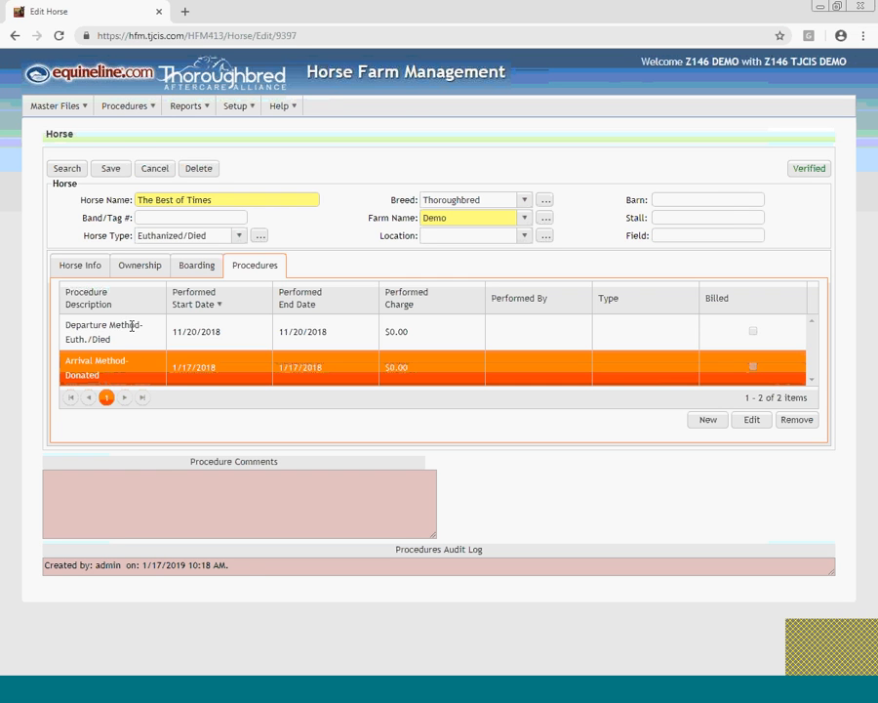
click(131, 328)
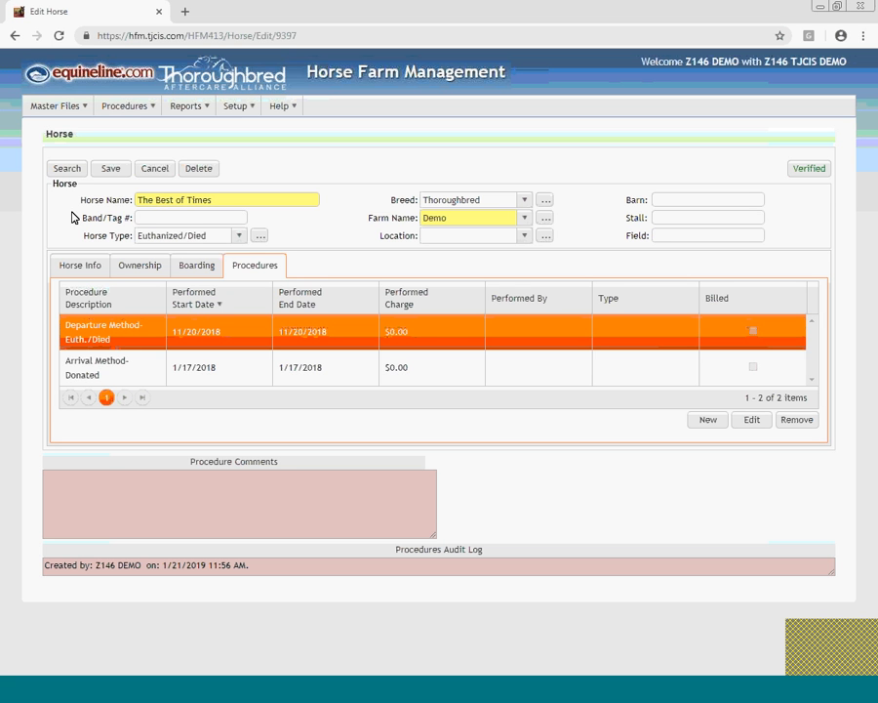
Step: Save the record of The Best of Times and open the horse Super Cinnamon for editing
click(104, 172)
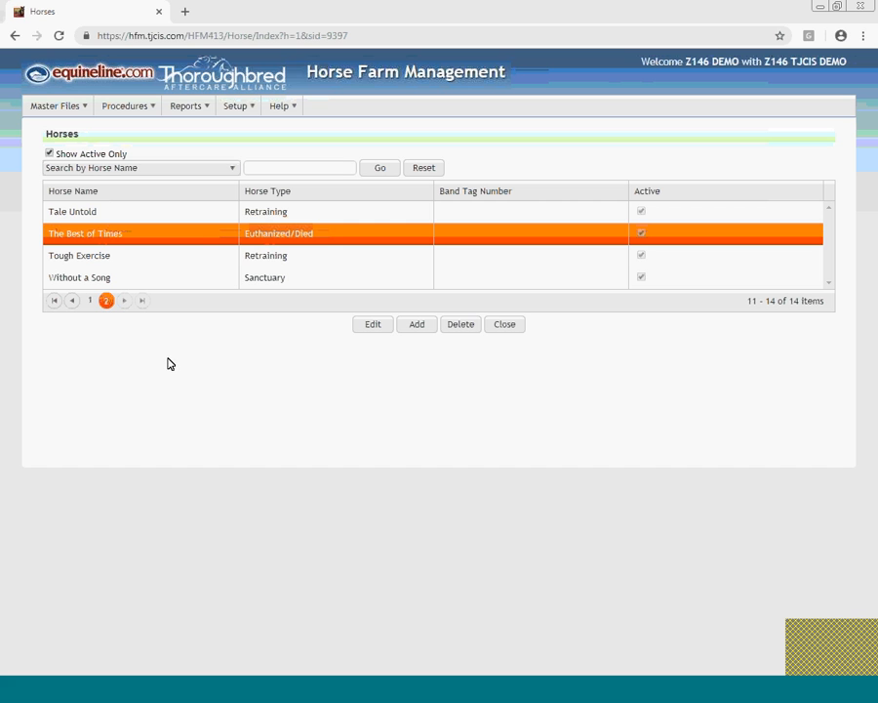
click(418, 170)
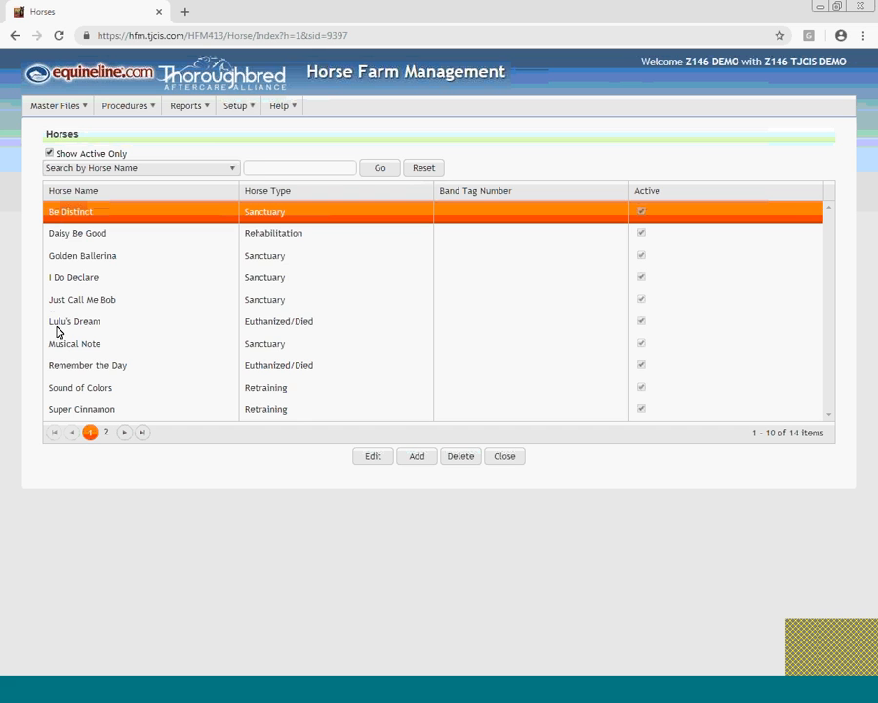
click(289, 411)
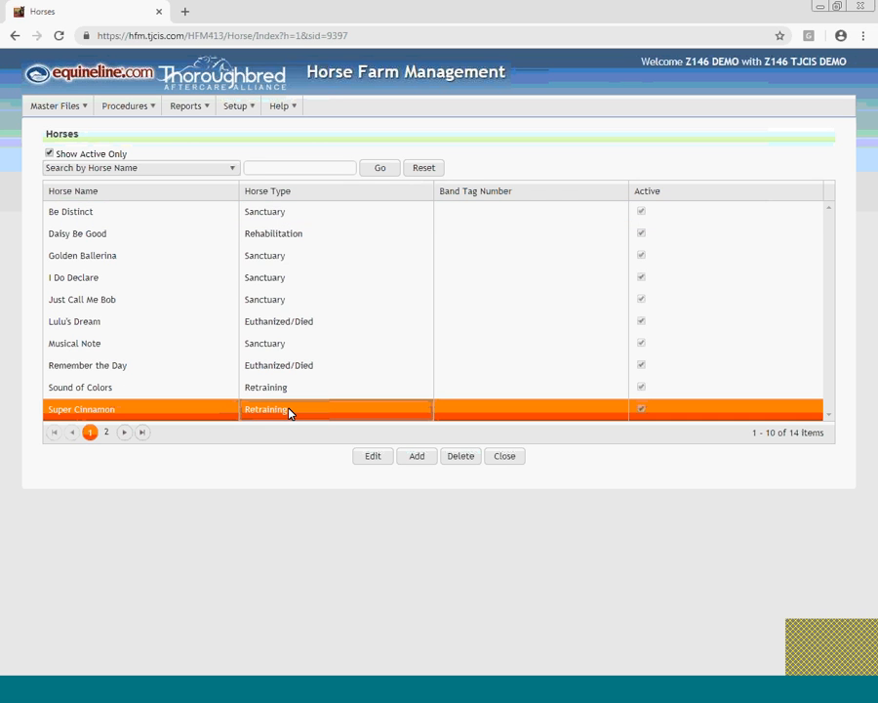
click(373, 457)
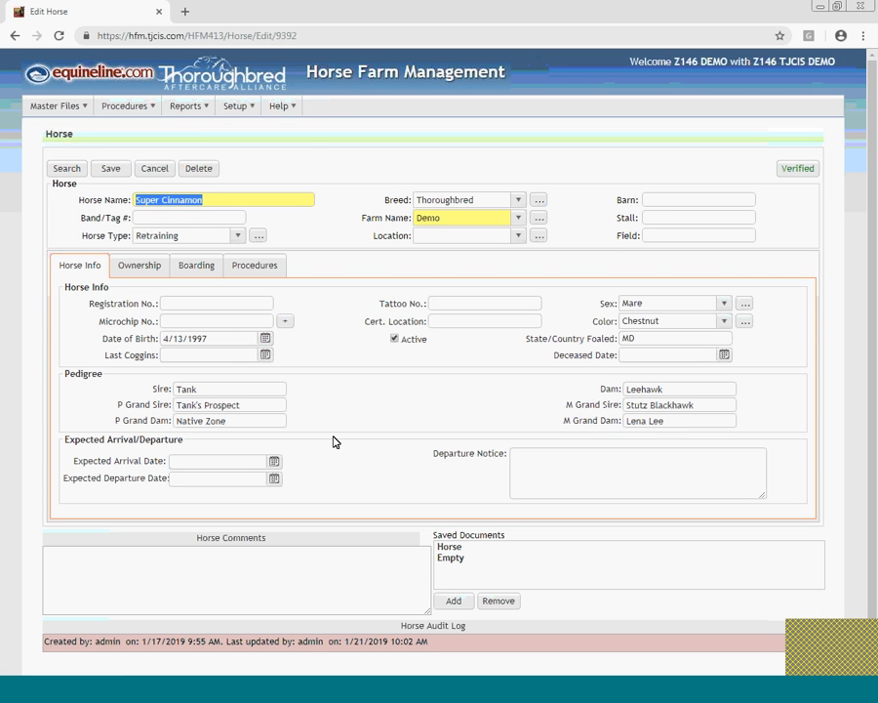
Step: Check Super Cinnamon's ownership and add a boarding change dated 1/4/2019 to its boarding history
click(141, 267)
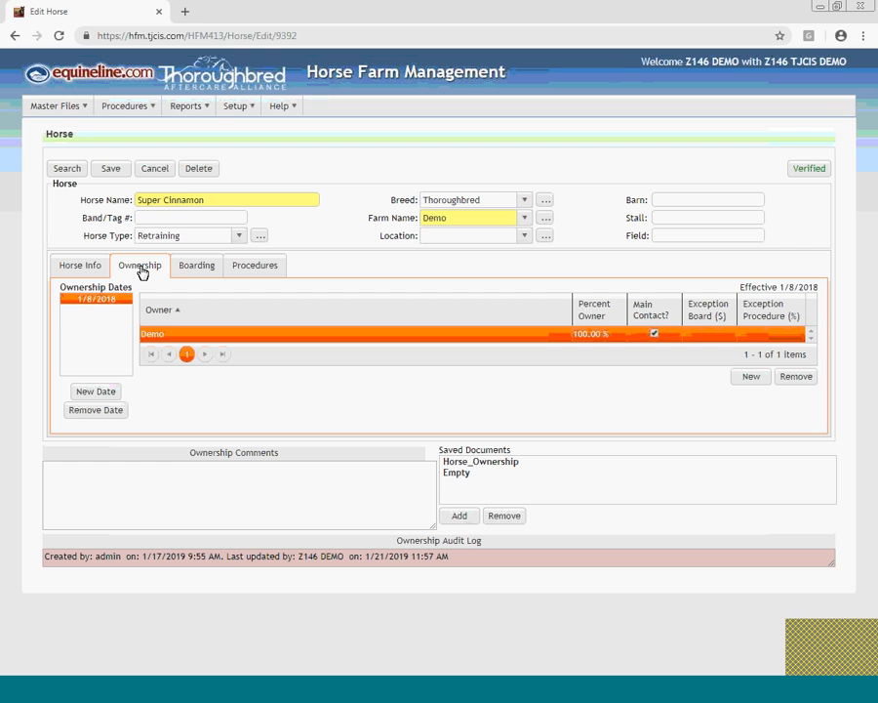
click(193, 267)
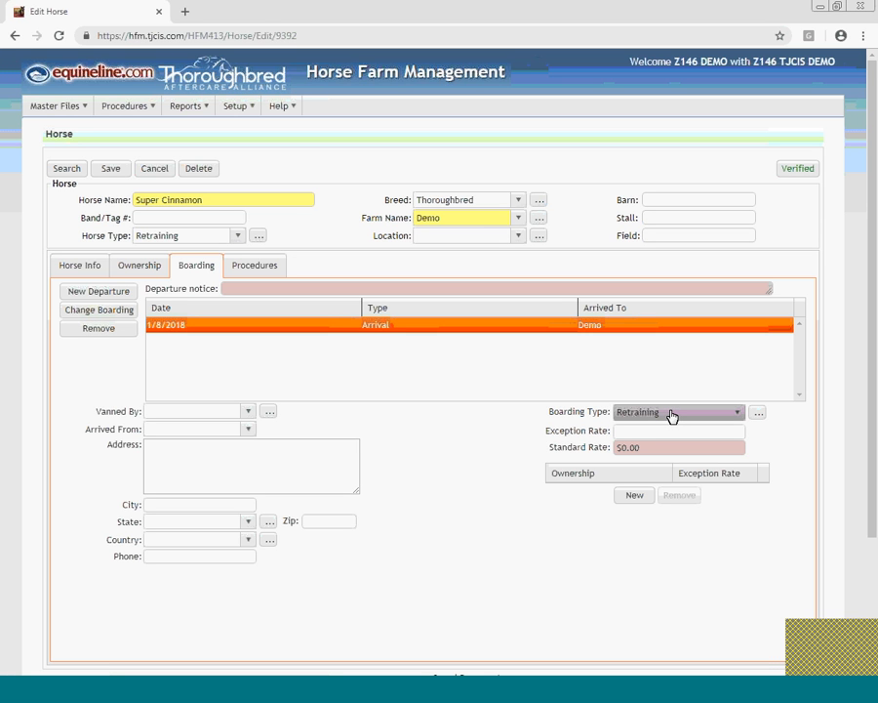
click(101, 311)
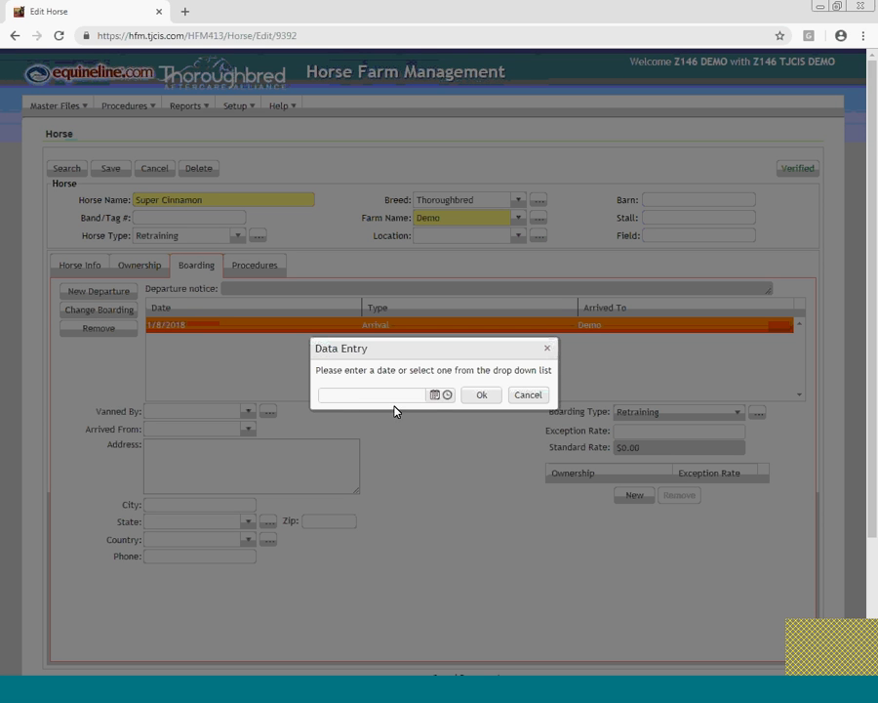
click(433, 395)
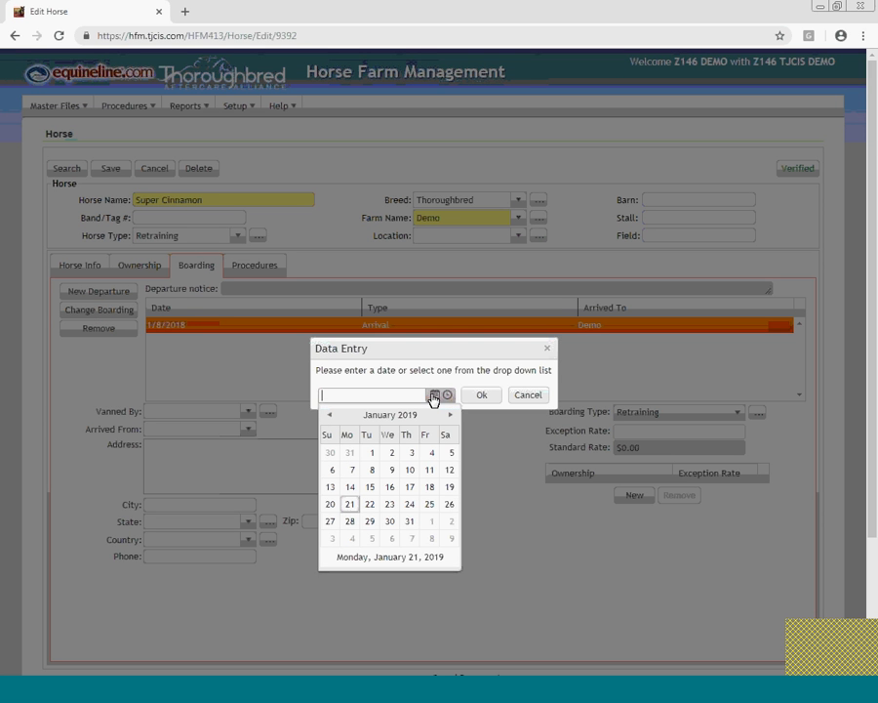
click(431, 453)
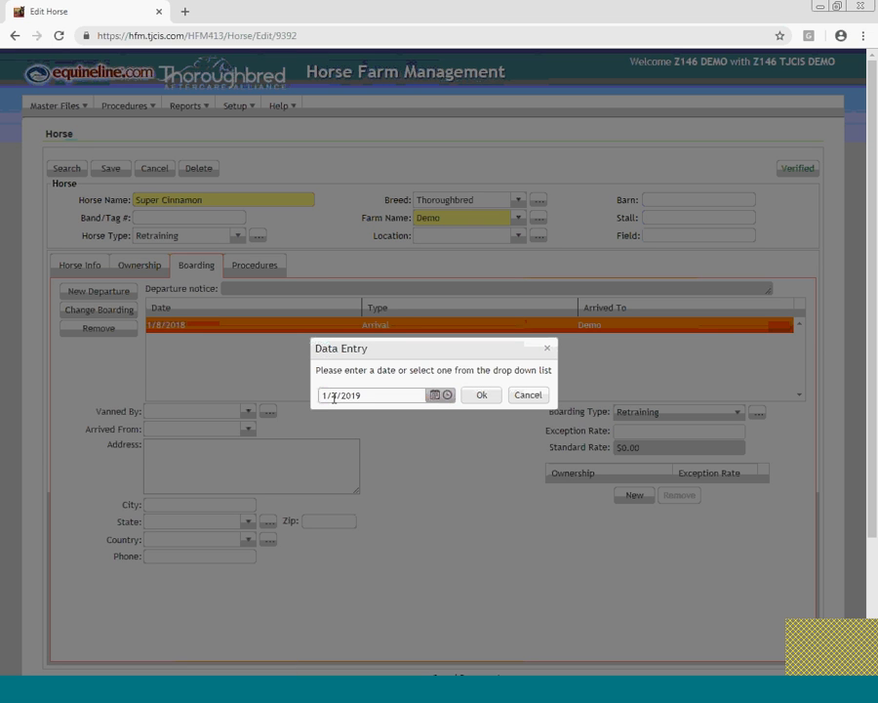
click(480, 400)
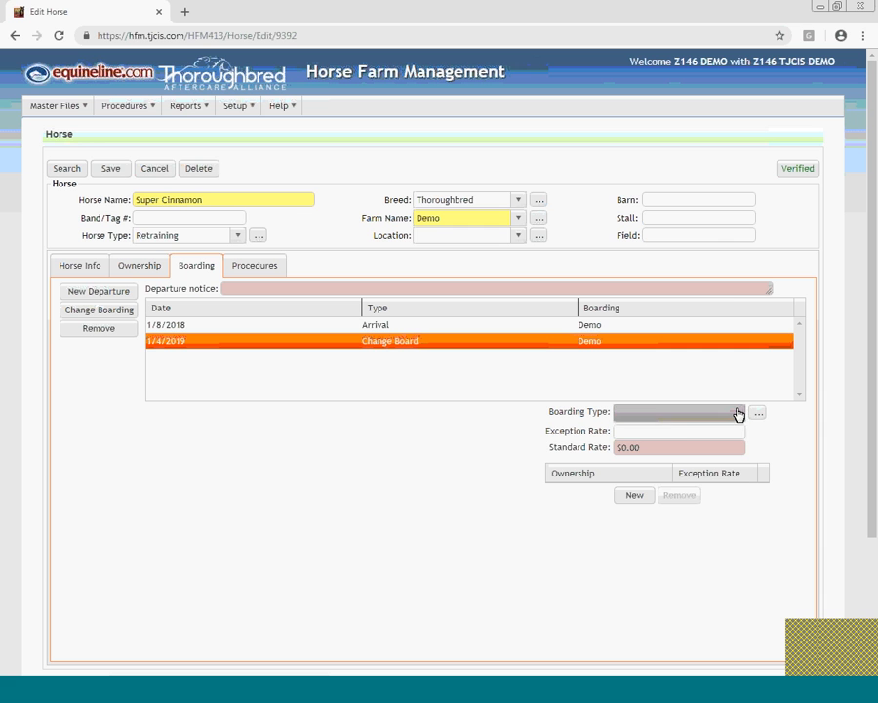
Step: Set the boarding type of Super Cinnamon's 1/4/2019 change to Adopted and add a departure dated 1/4/2019
click(739, 413)
click(661, 448)
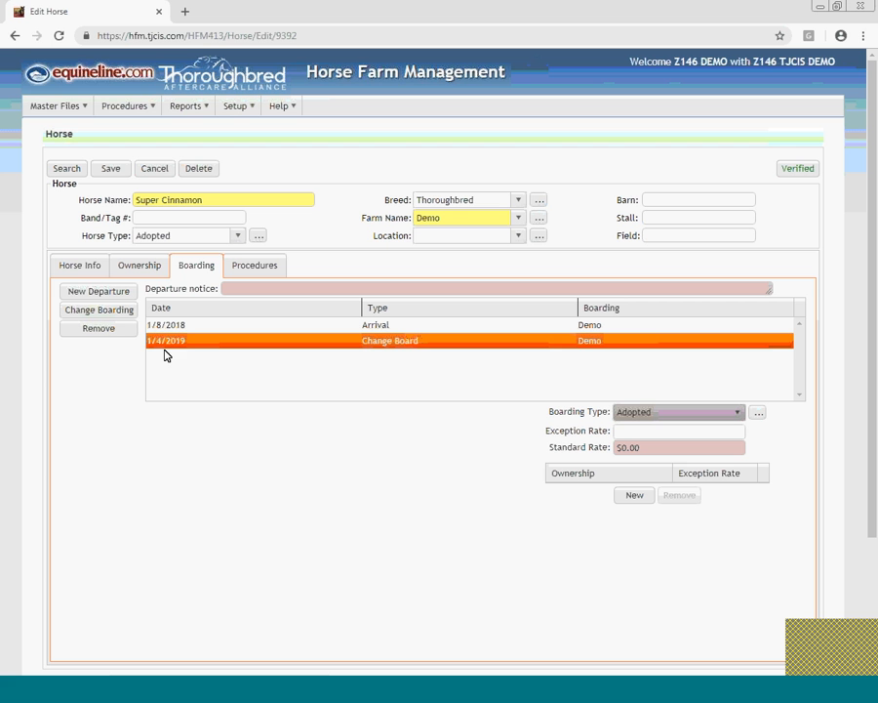
click(105, 292)
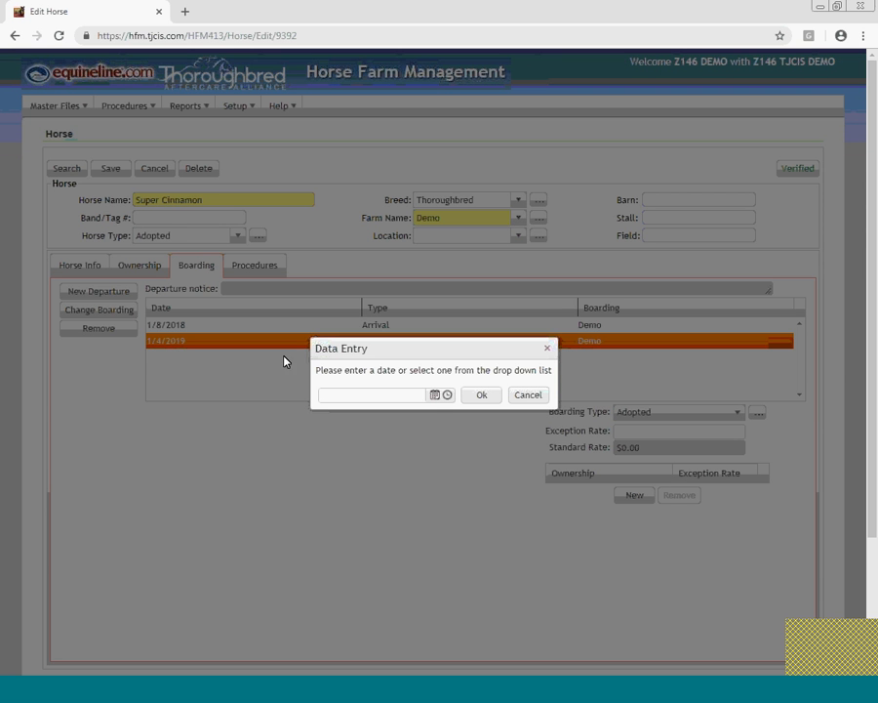
click(435, 395)
click(431, 453)
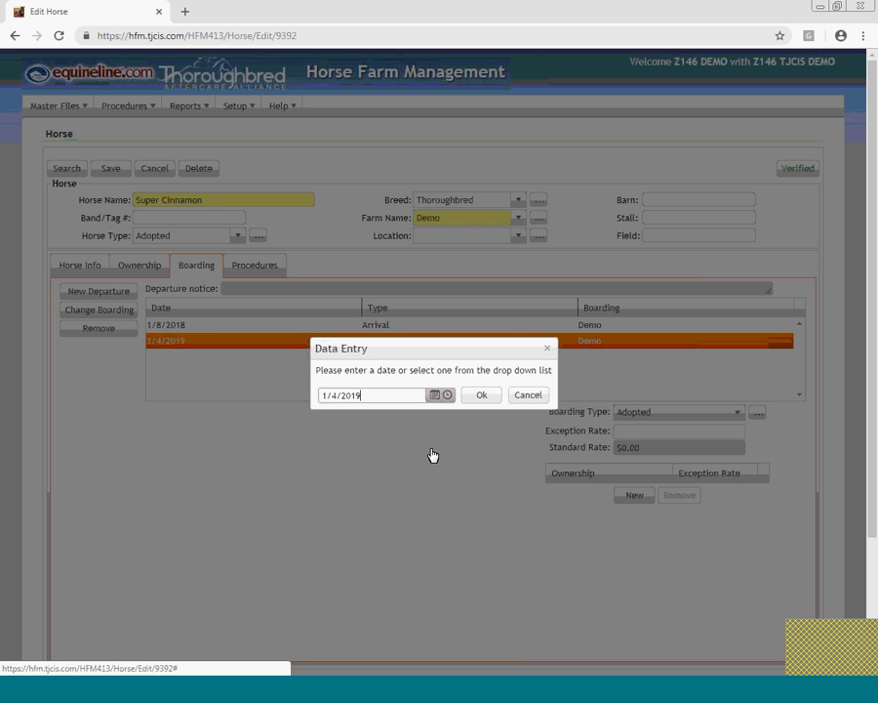
click(481, 396)
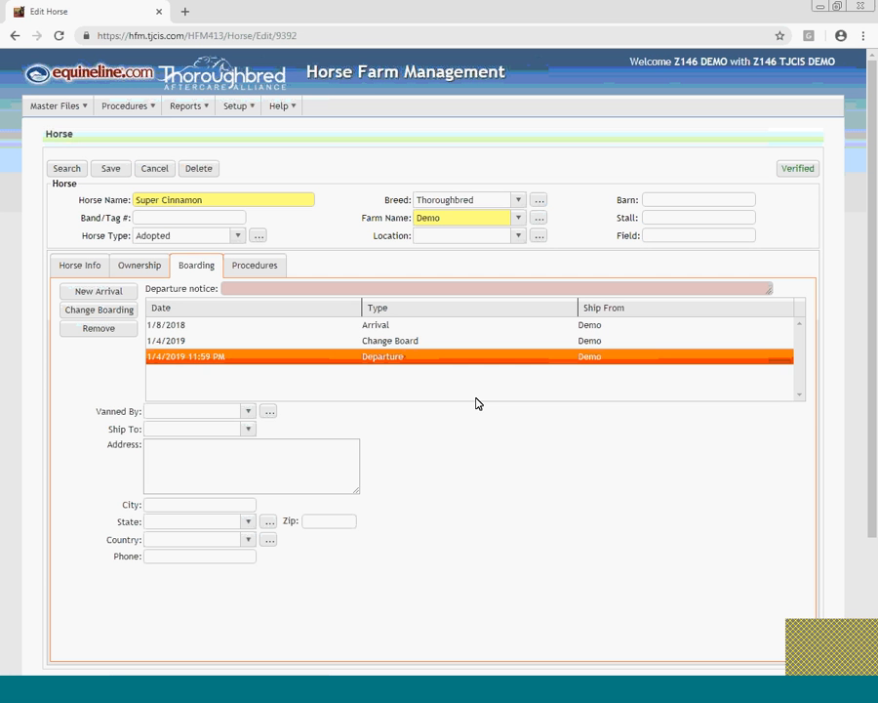
Step: Enter the adopter's full name as the Ship To of Super Cinnamon's departure and fill in the street address
click(202, 426)
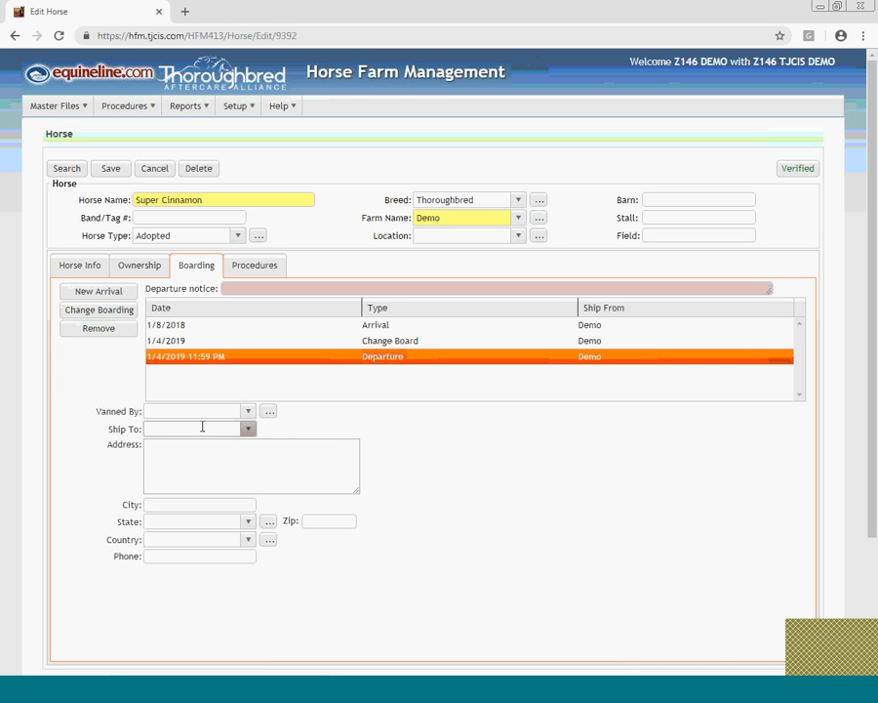
text(Jane doe)
key(BackSpace)
key(BackSpace)
key(BackSpace)
text(Doe)
key(ctrl+a)
click(187, 450)
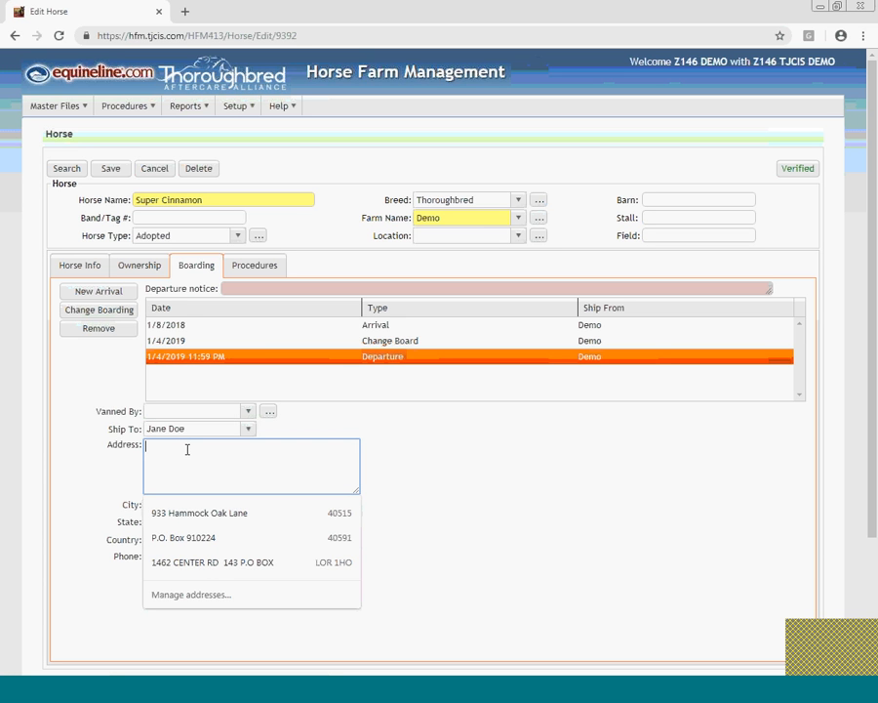
text(xxx Street)
key(Return)
click(435, 501)
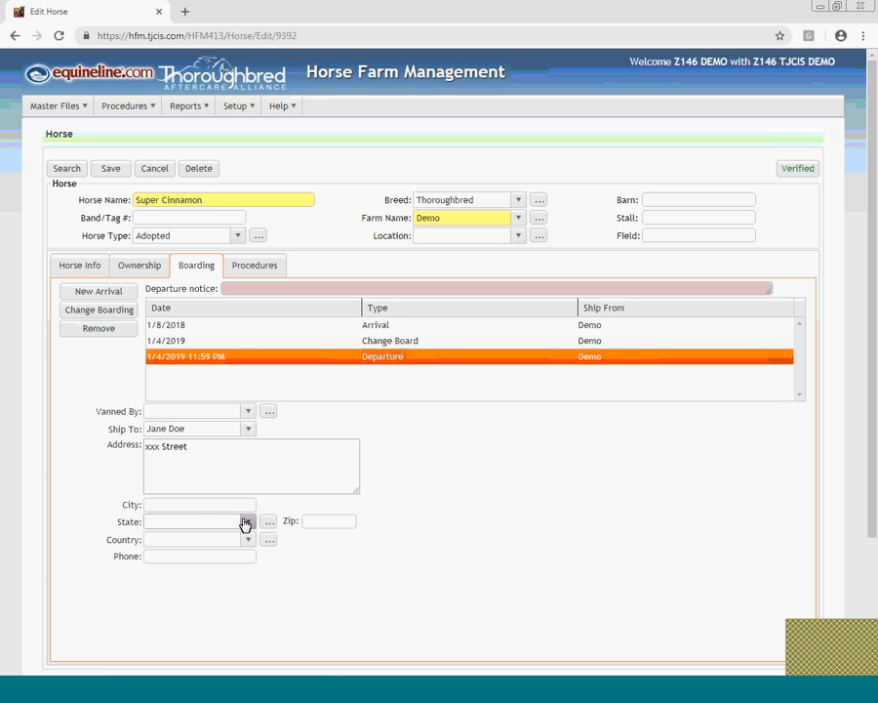
Step: Set the city of Super Cinnamon's departure address to Lexington from the saved suggestions and decline adding KY to the Master List
click(202, 503)
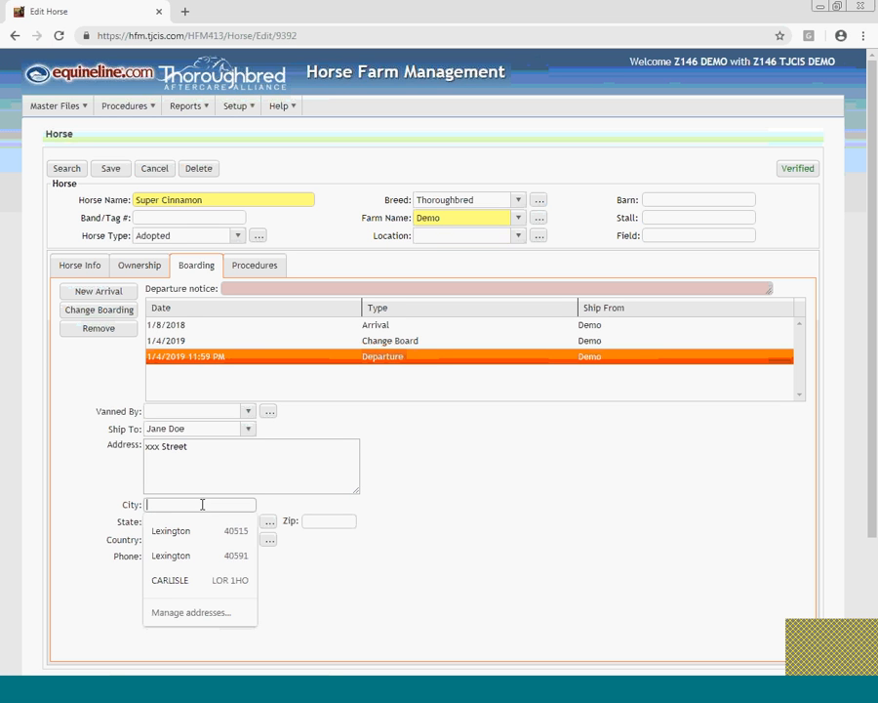
click(190, 527)
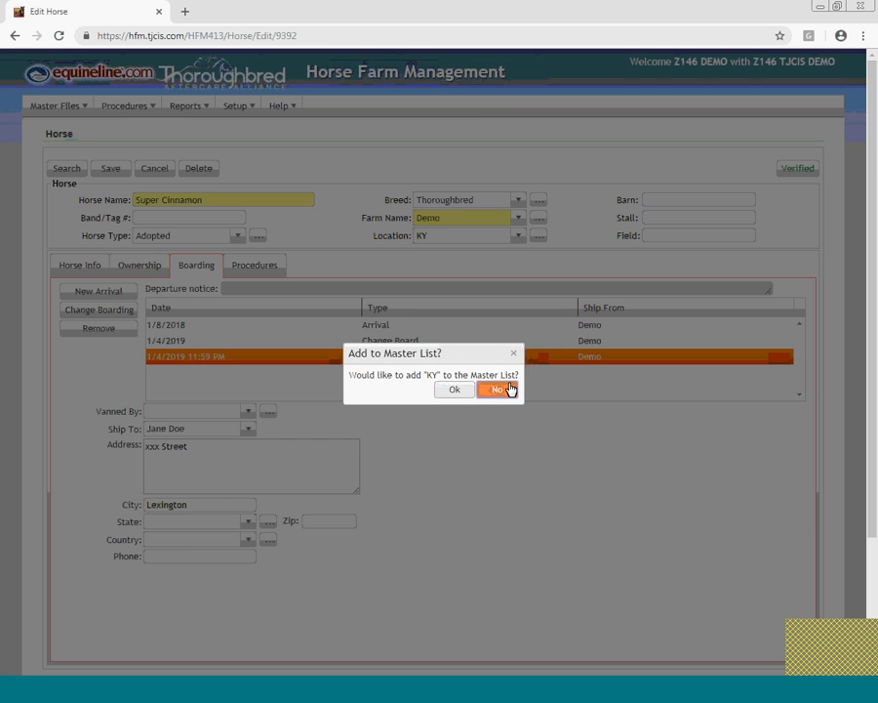
click(510, 389)
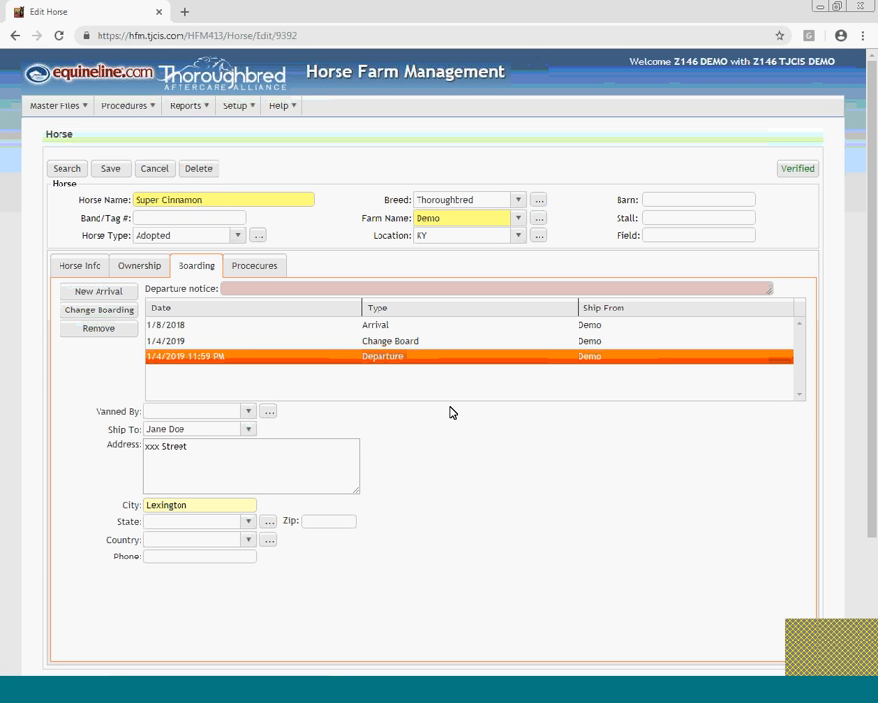
Step: Clear the street address and city of Super Cinnamon's departure and review the boarding change and departure entries
click(249, 524)
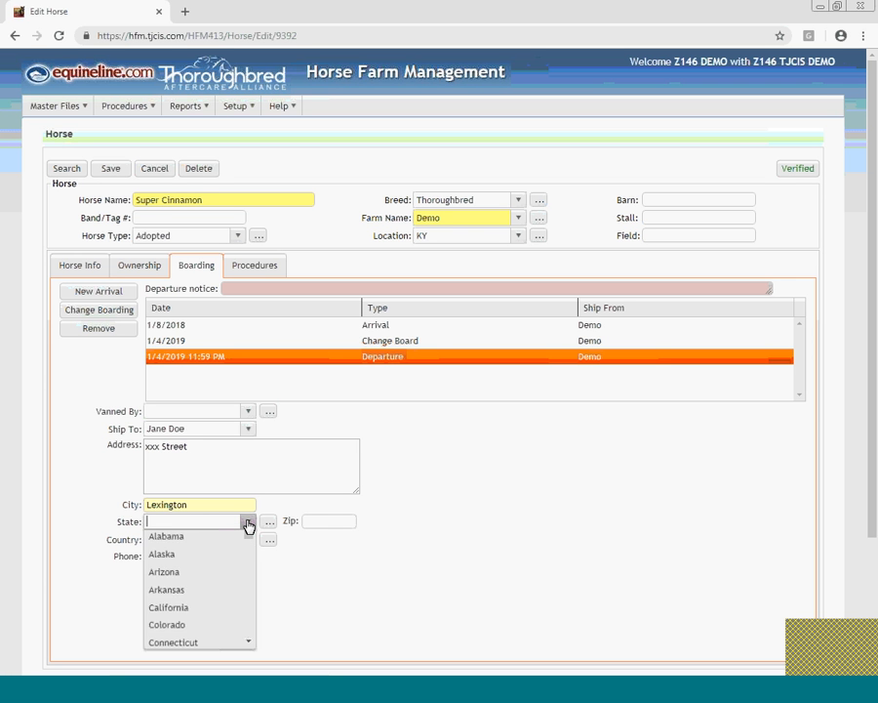
click(248, 524)
click(249, 524)
click(249, 524)
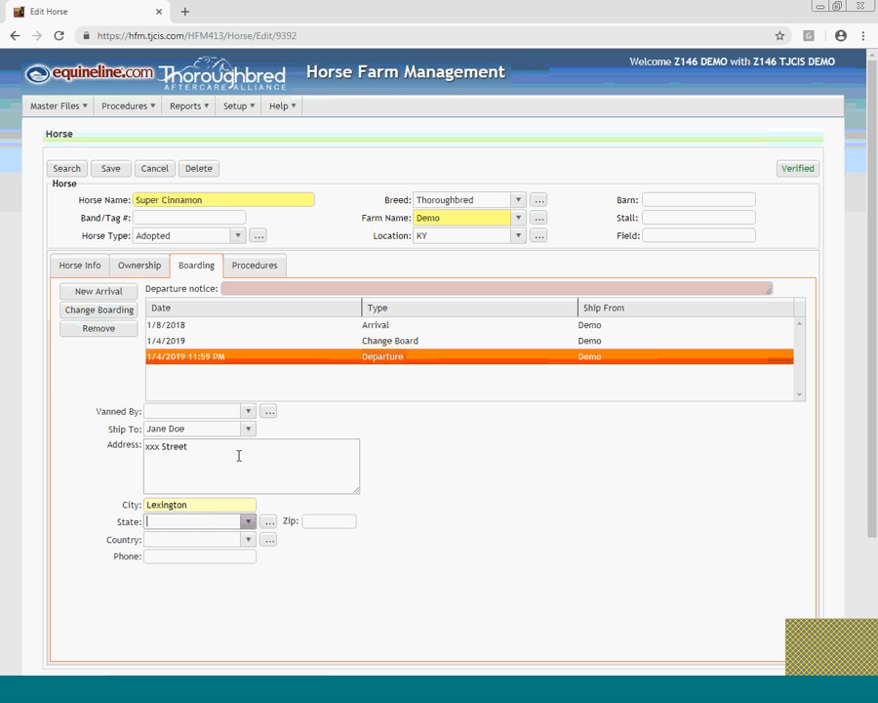
drag(251, 445, 140, 449)
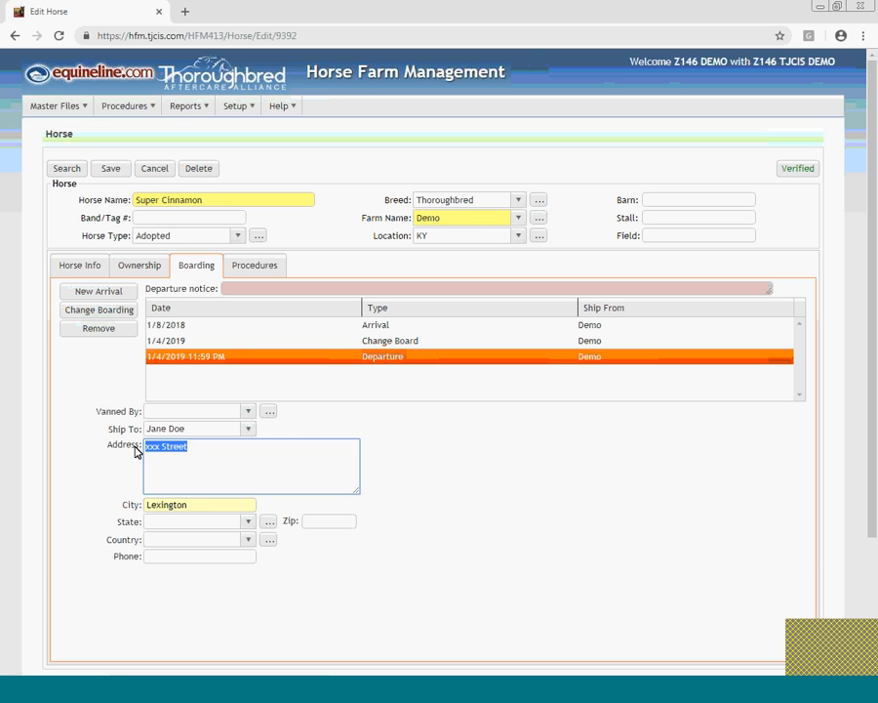
key(BackSpace)
double_click(200, 503)
key(BackSpace)
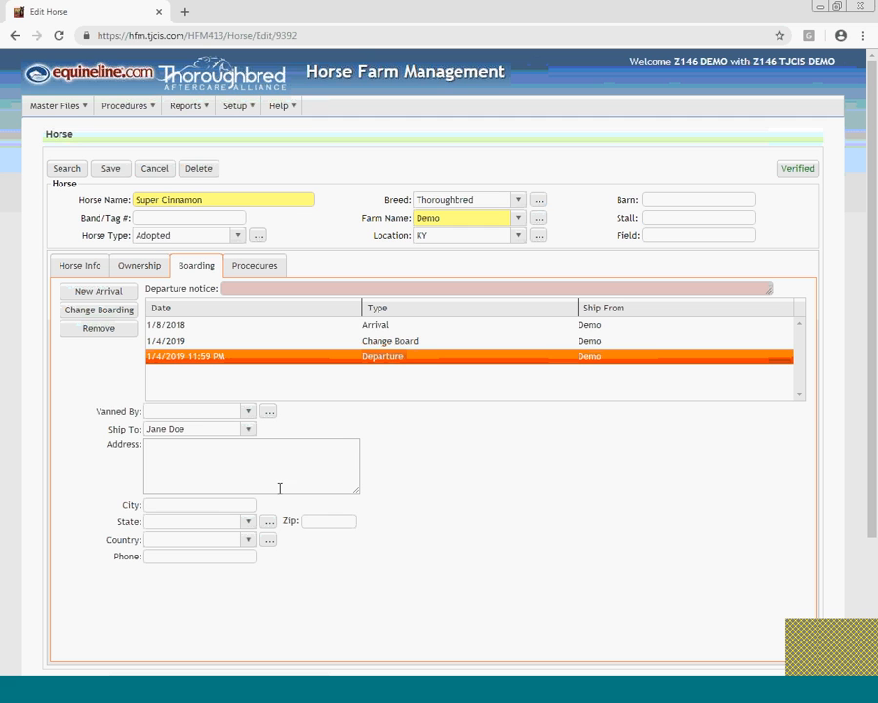
click(371, 341)
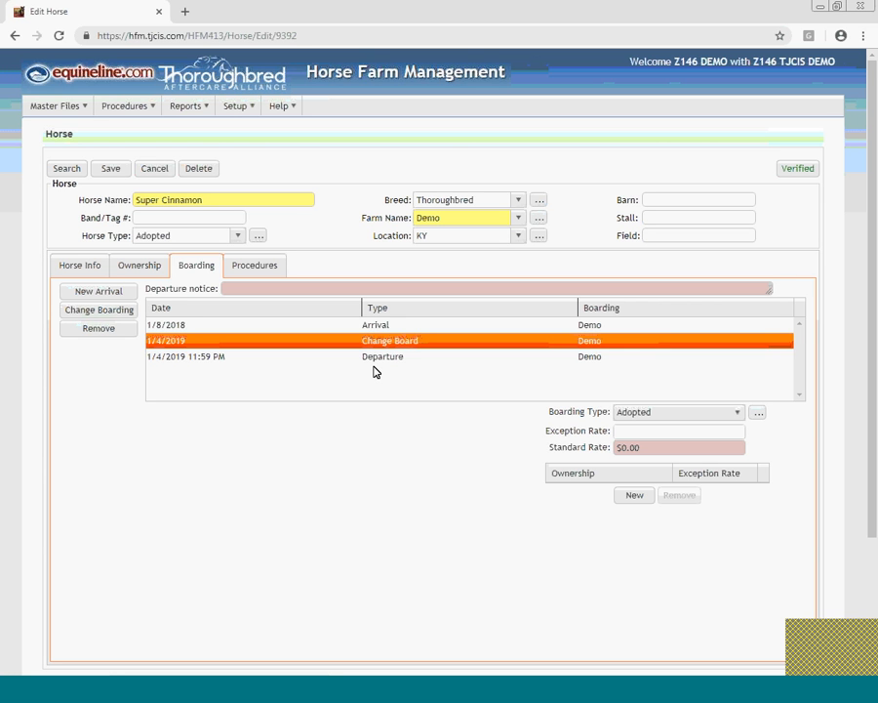
click(377, 357)
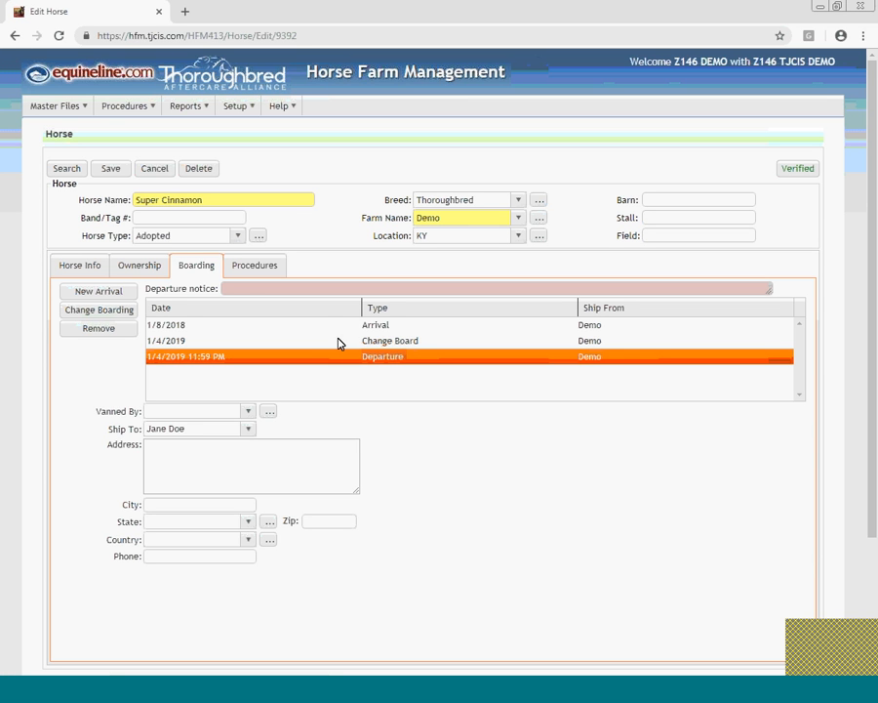
Step: Add and save a Departure Method- Adopted procedure performed on 1/4/2019 for Super Cinnamon
click(245, 267)
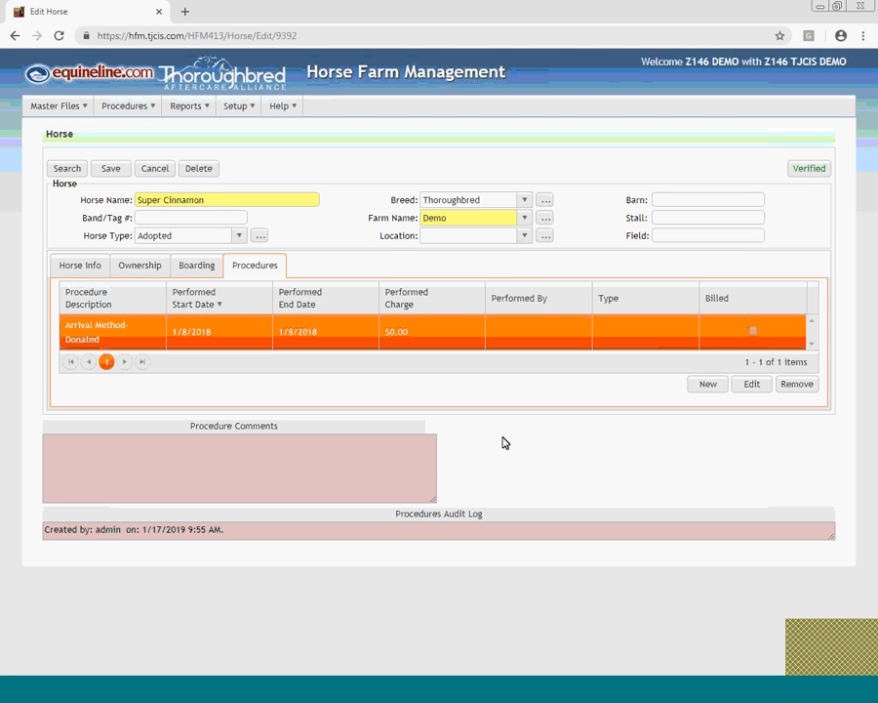
click(709, 386)
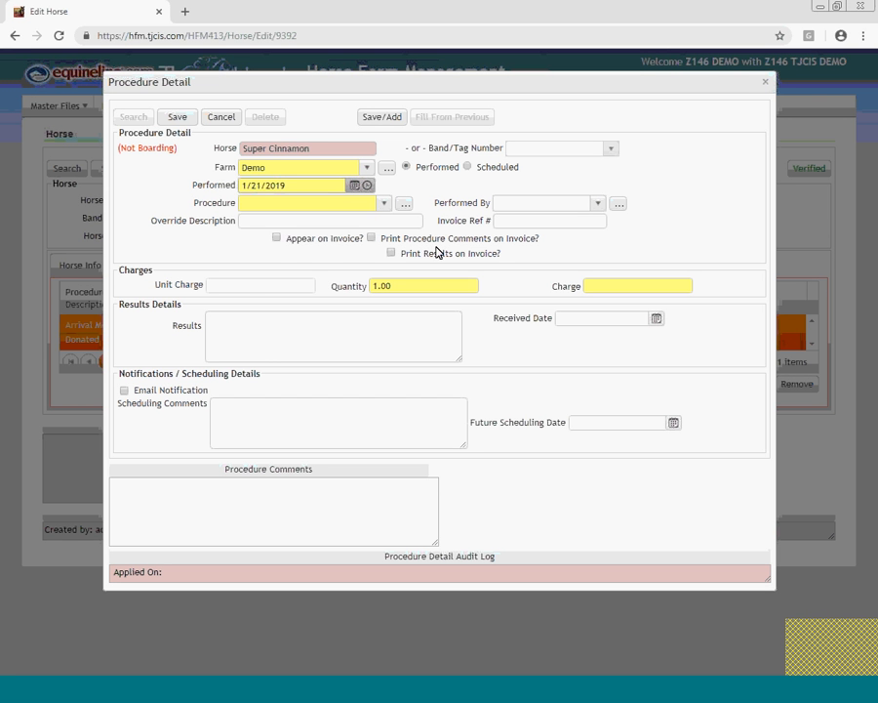
click(355, 184)
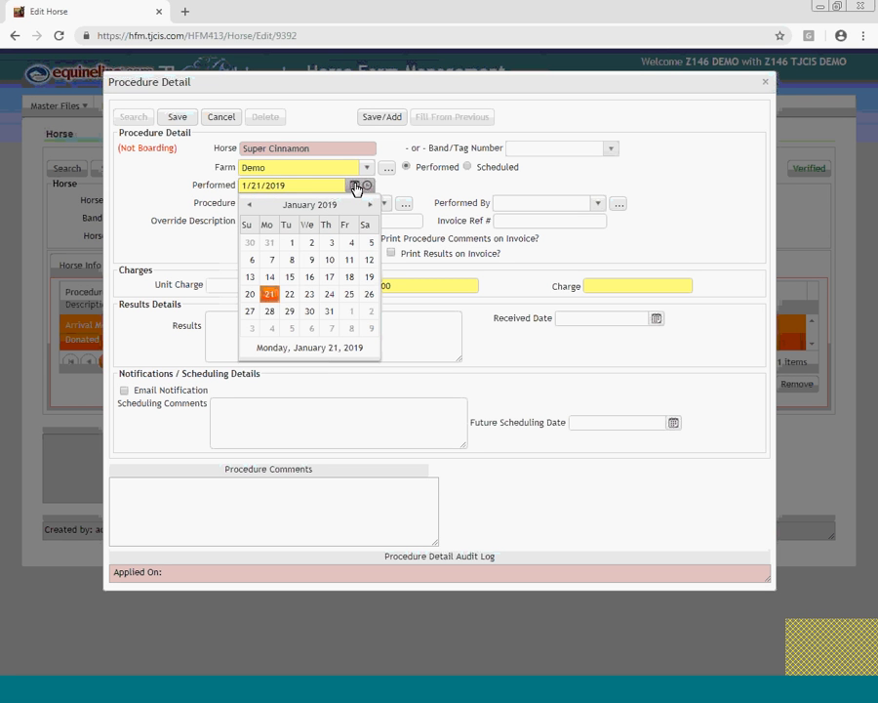
click(350, 249)
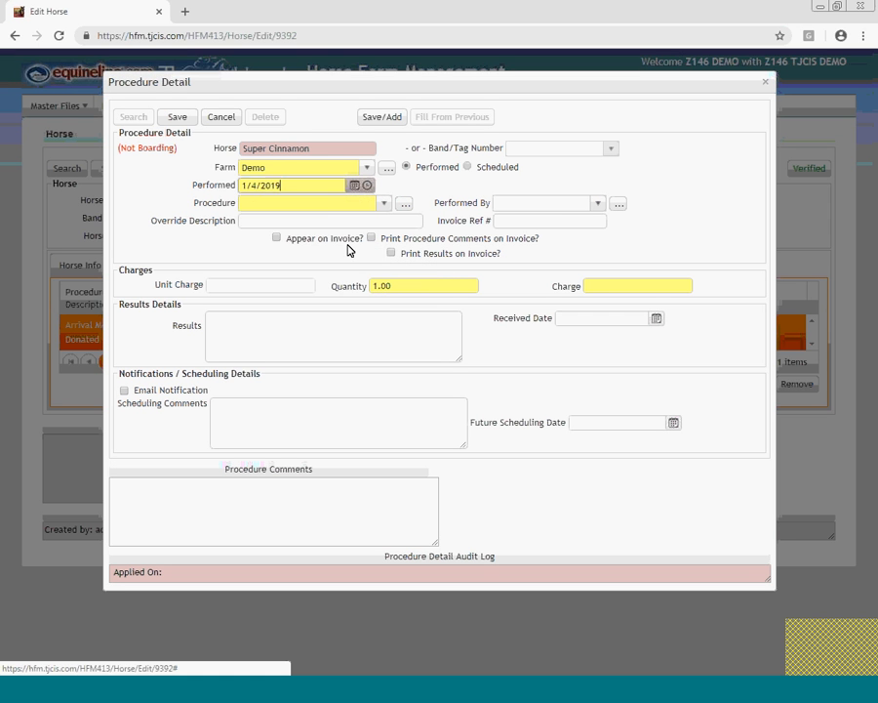
click(383, 204)
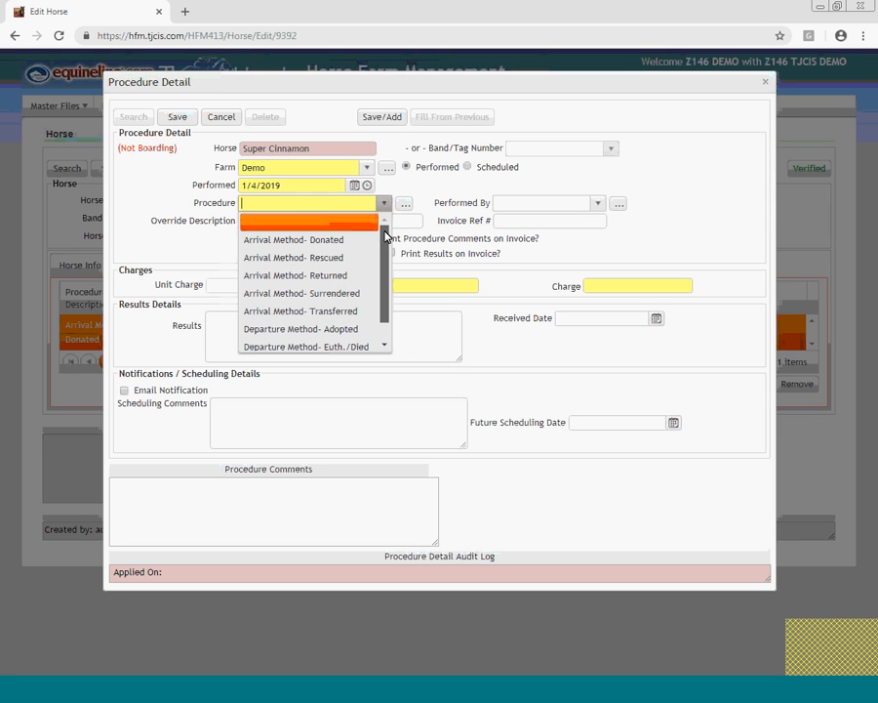
drag(385, 231, 386, 263)
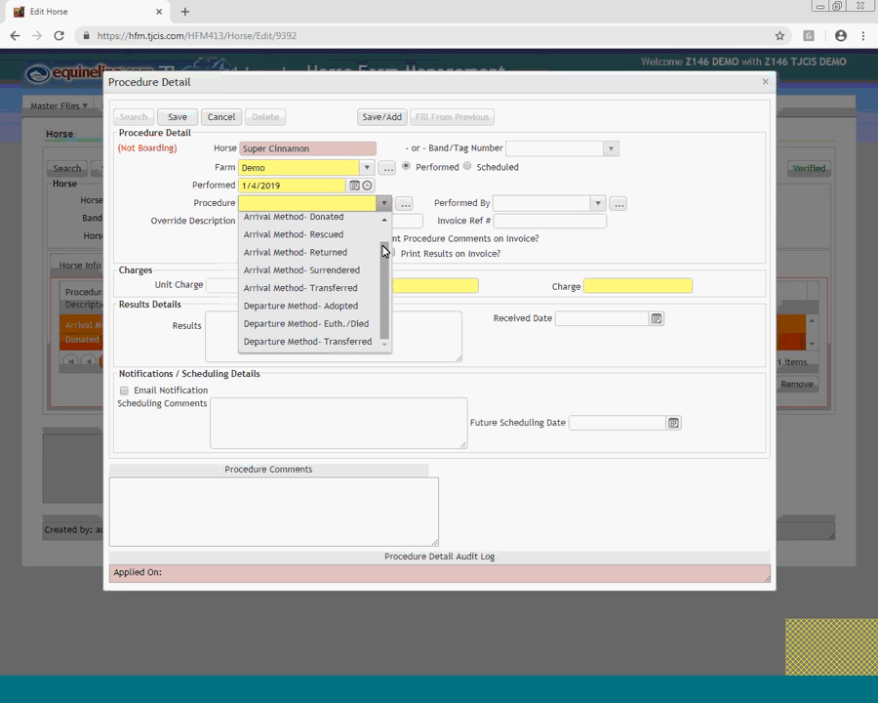
click(337, 310)
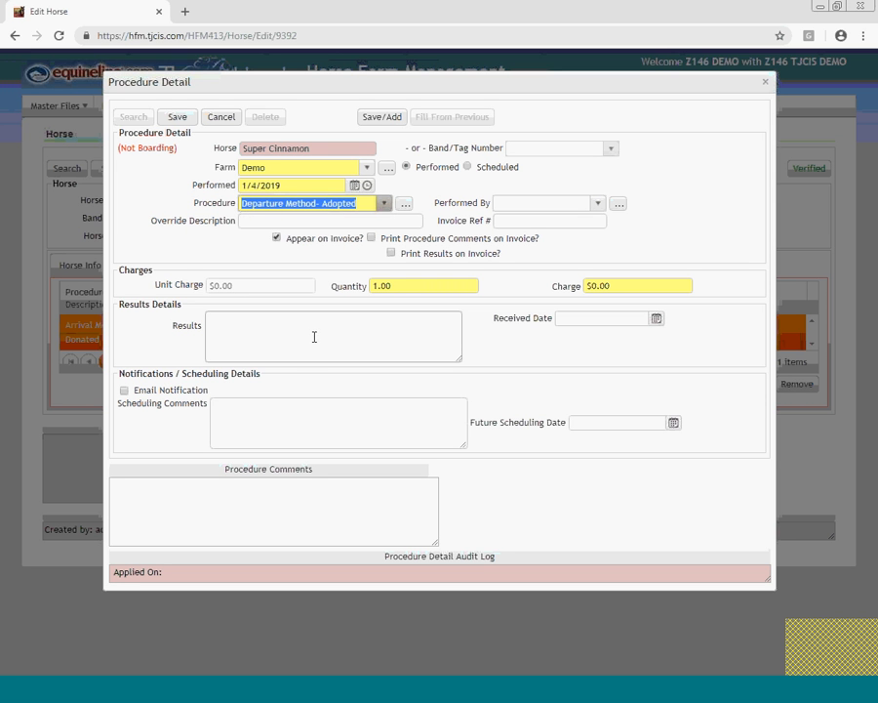
click(316, 336)
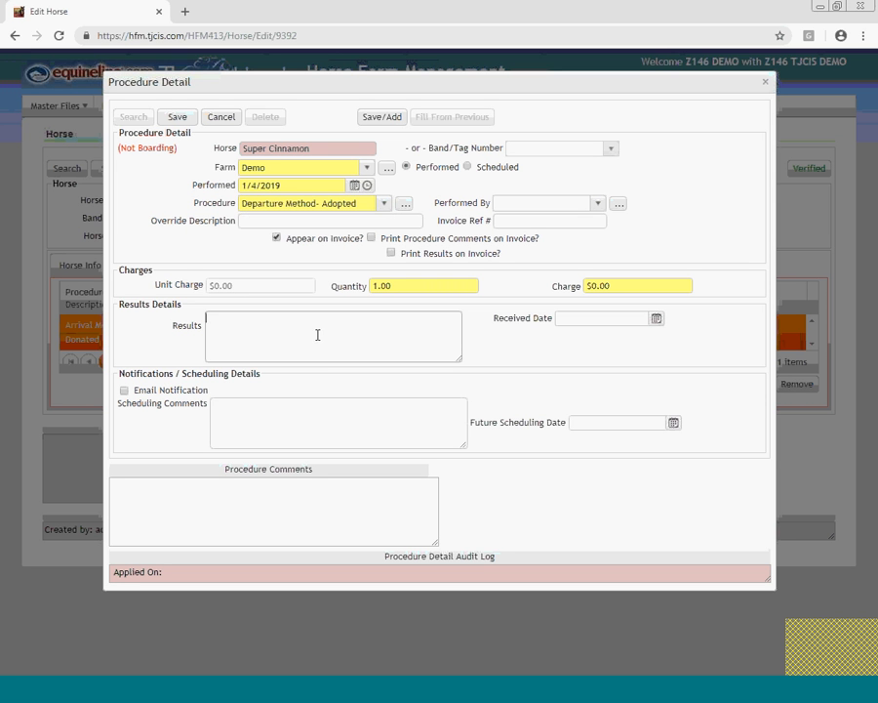
click(180, 118)
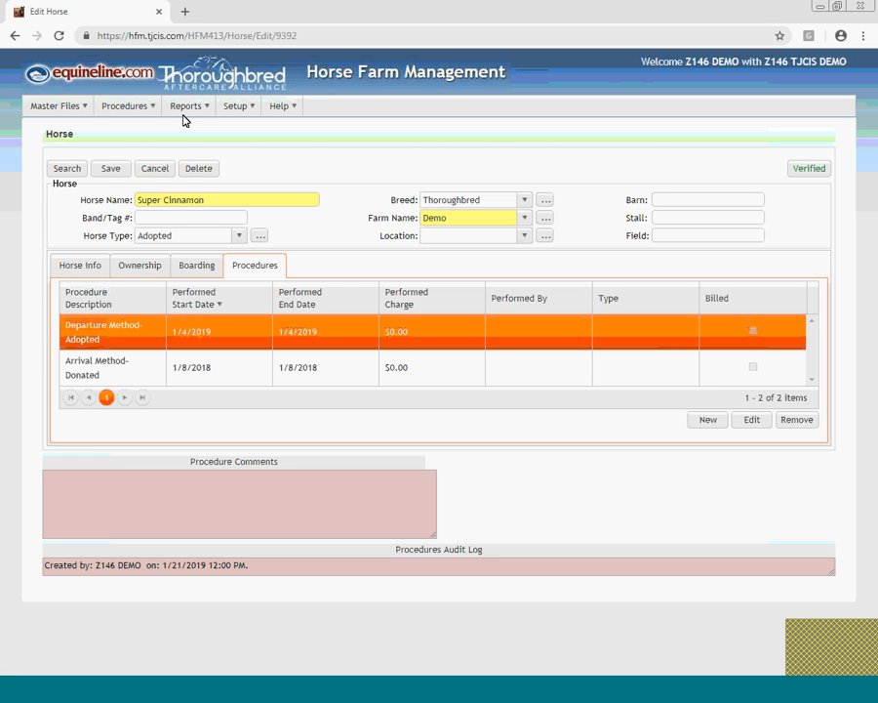
Step: Review Super Cinnamon's boarding history and its arrival and departure procedures, and save the horse record
click(191, 267)
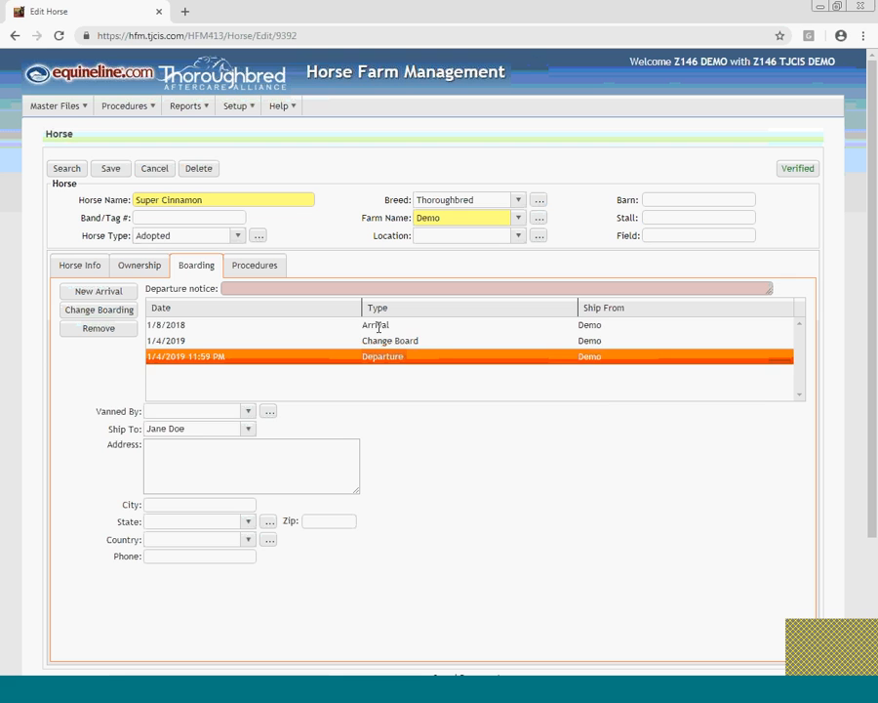
click(381, 325)
click(415, 340)
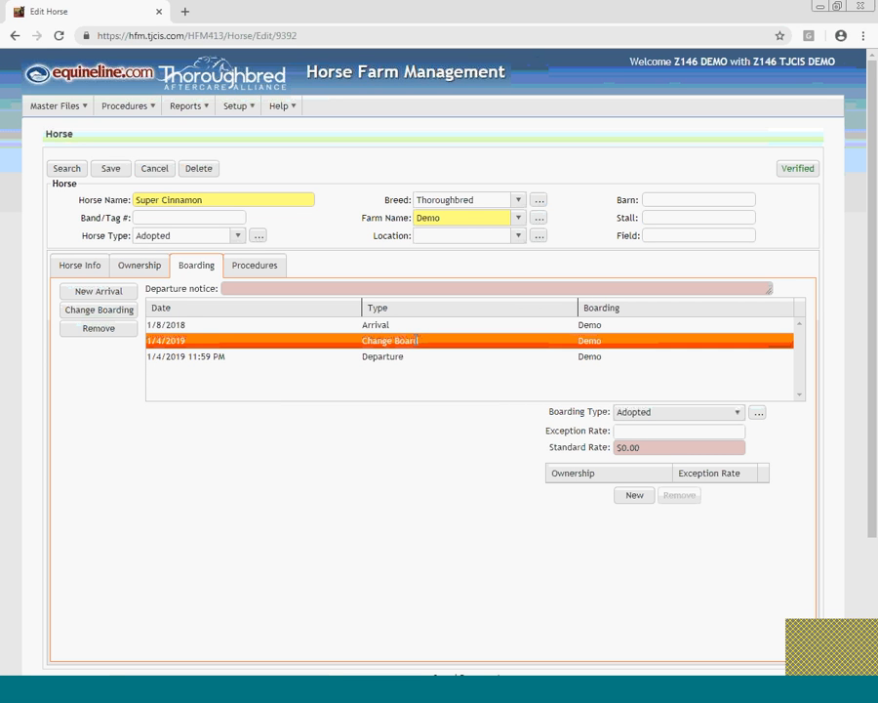
click(367, 357)
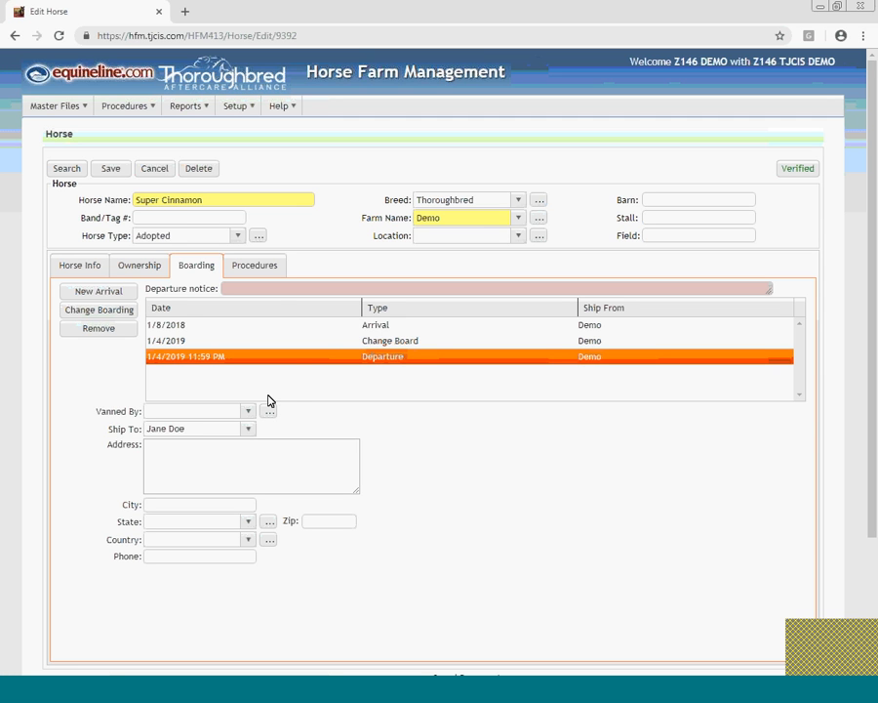
click(253, 266)
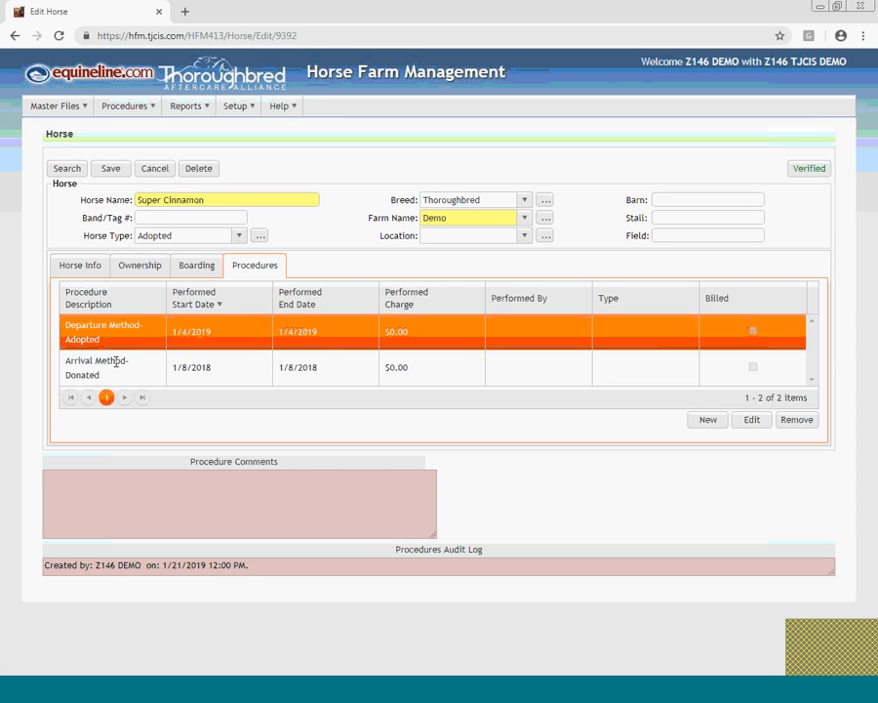
click(116, 362)
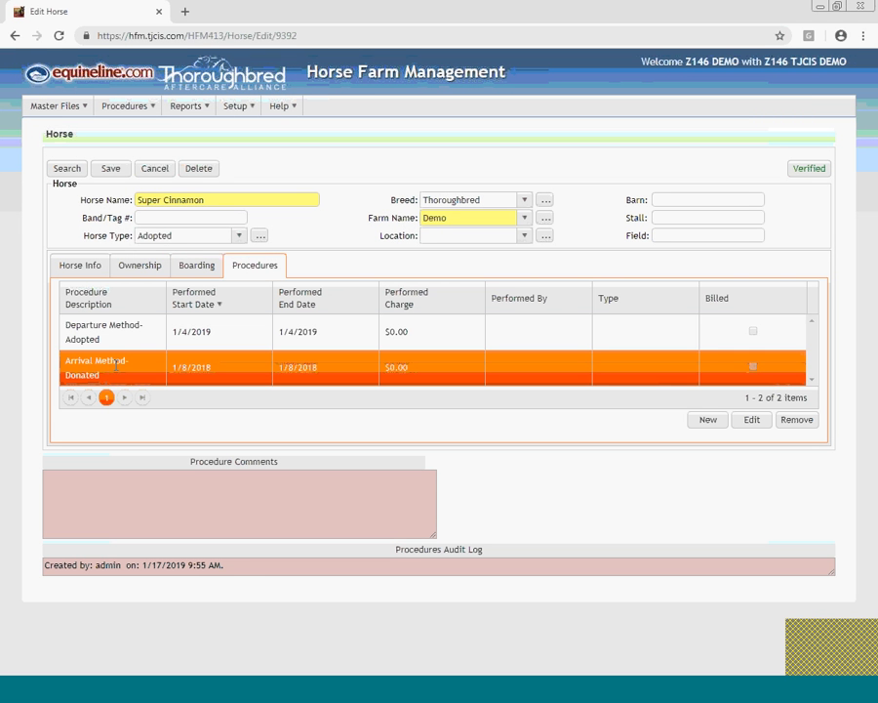
click(143, 326)
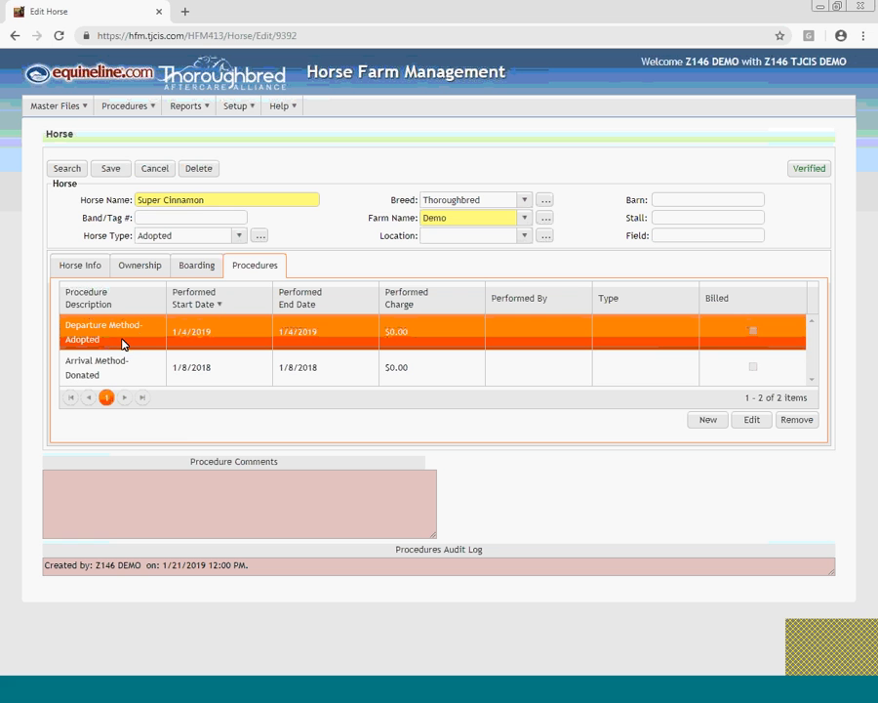
click(110, 171)
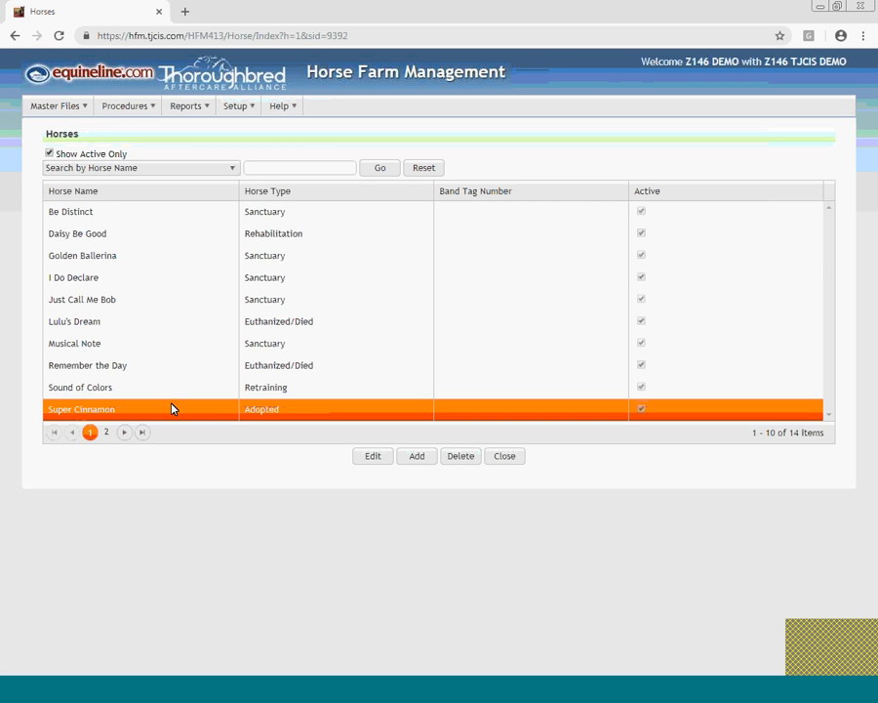
Step: Open Tale Untold from the horse list and add a boarding change dated 11/30/2018 with the boarding type Adopted
click(106, 432)
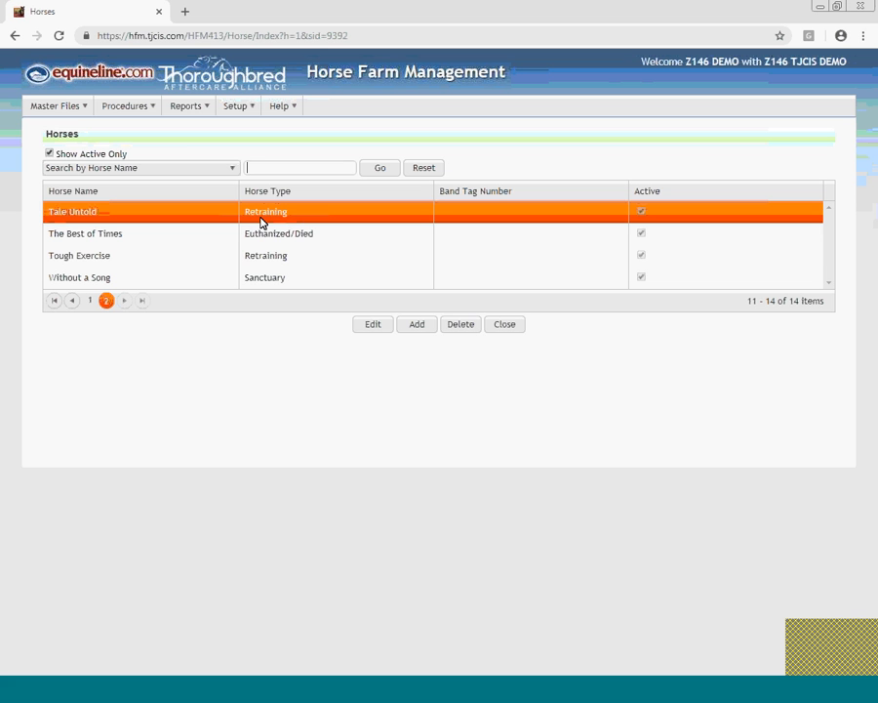
click(372, 327)
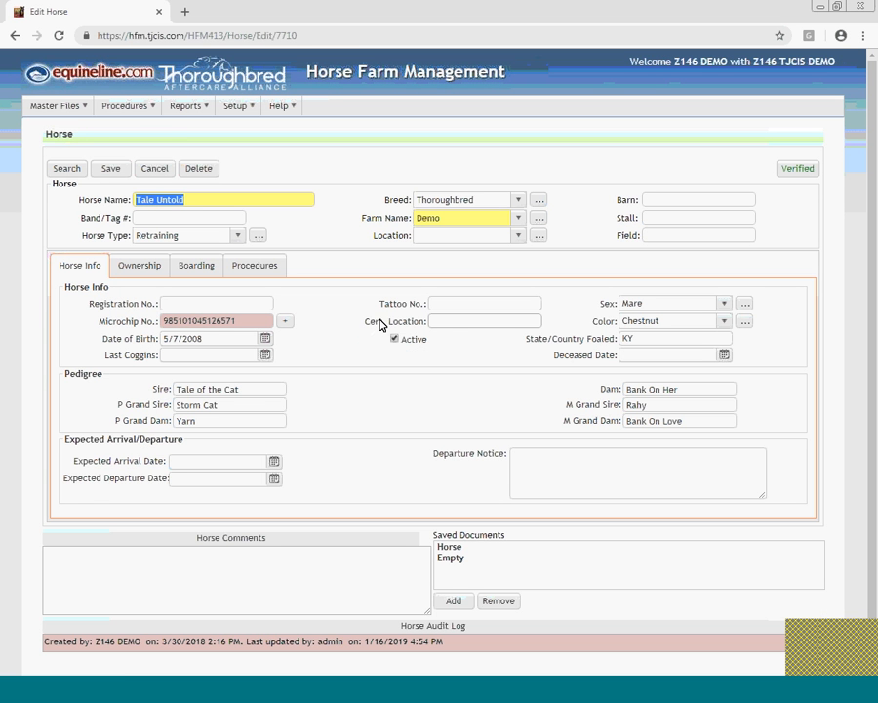
click(195, 267)
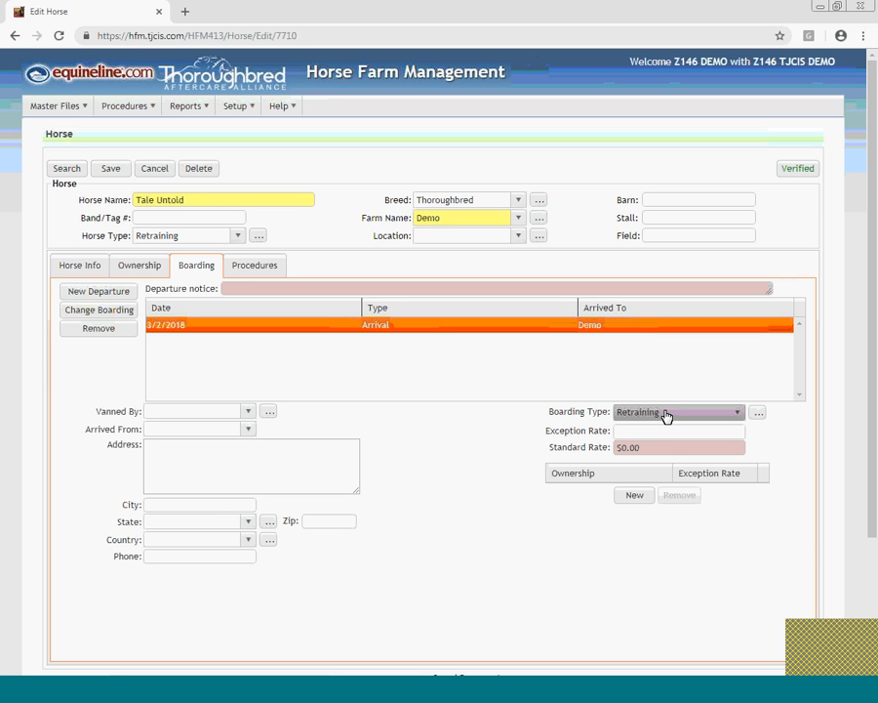
click(119, 312)
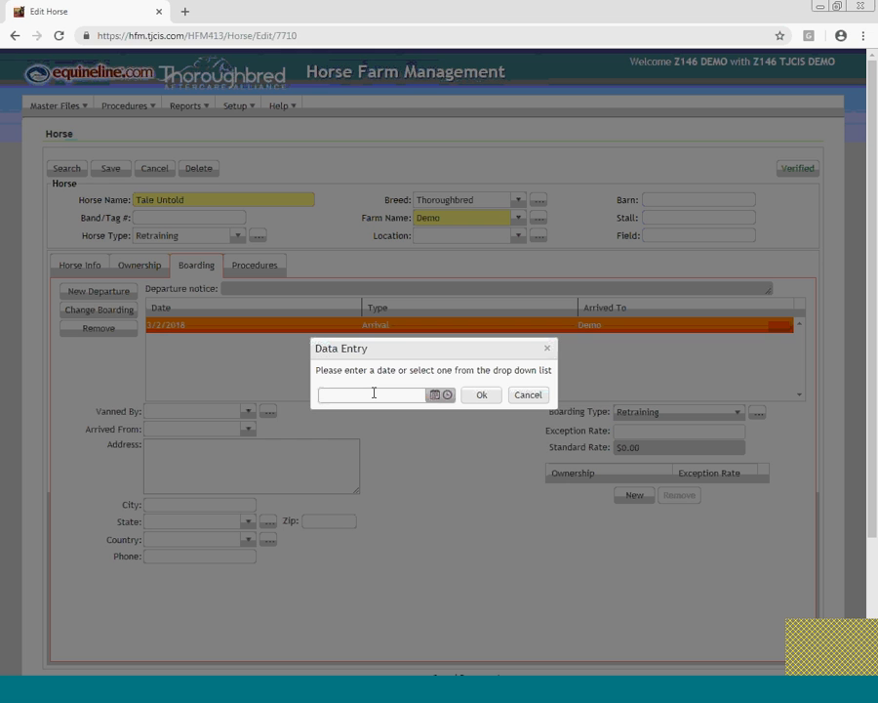
text(11/30/2018)
click(490, 398)
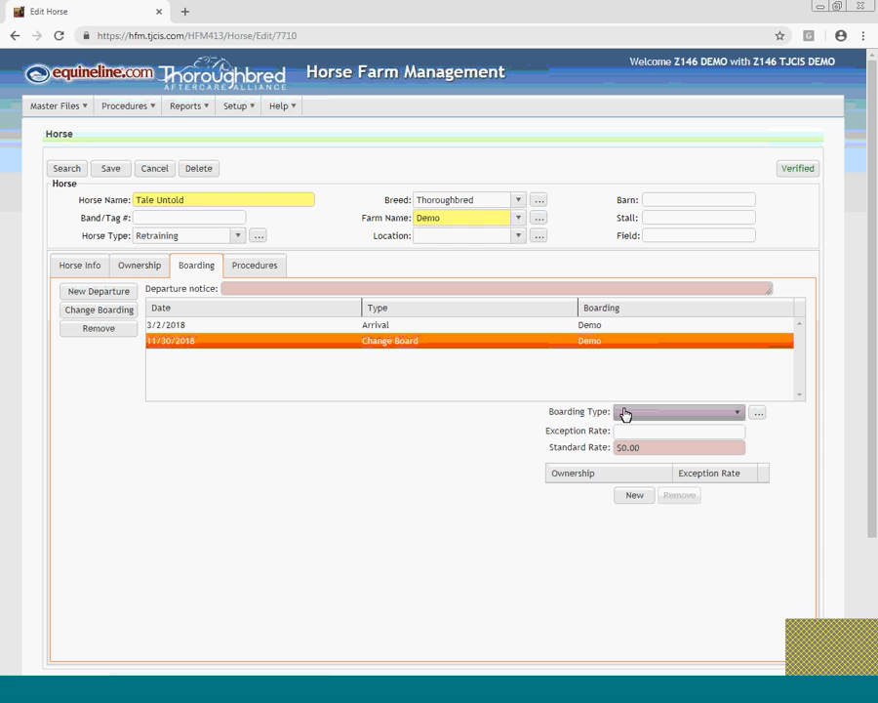
click(738, 414)
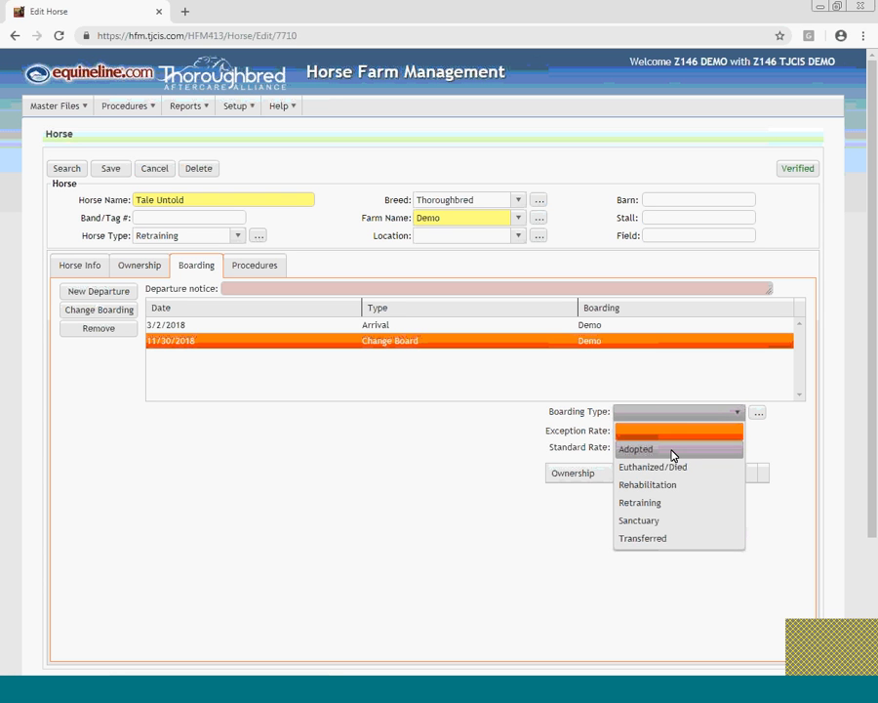
click(673, 451)
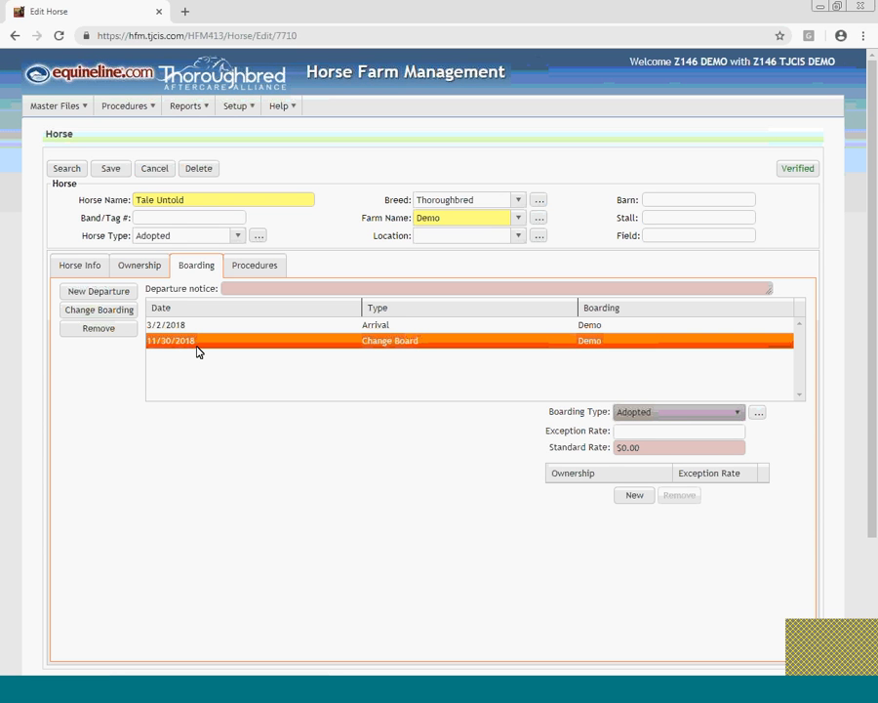
Step: Add a departure dated 11/30/2018 to Tale Untold's boarding history with Adopter as the Ship To
click(121, 295)
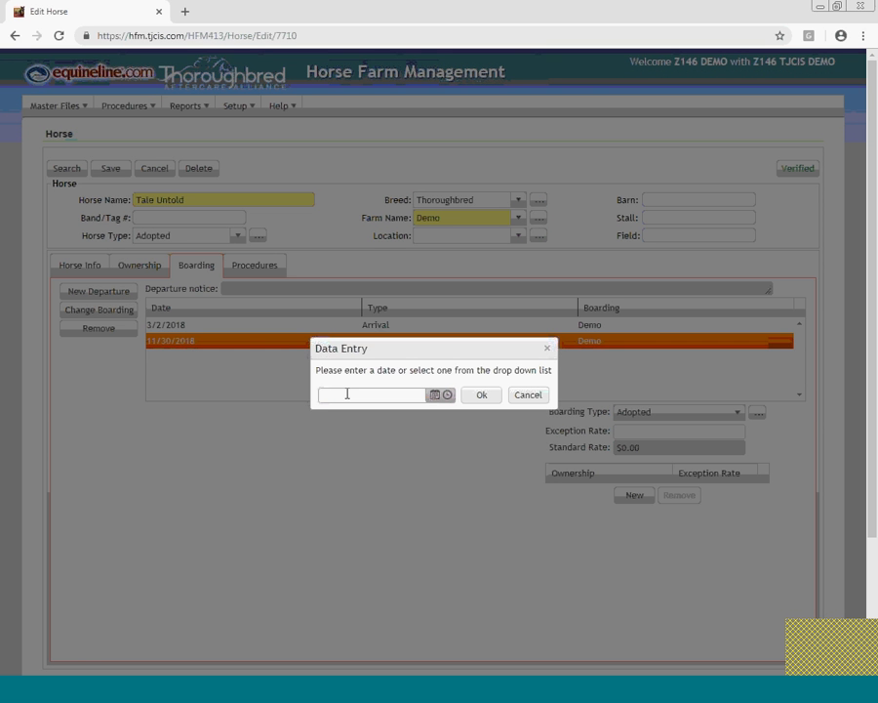
text(113018)
key(Tab)
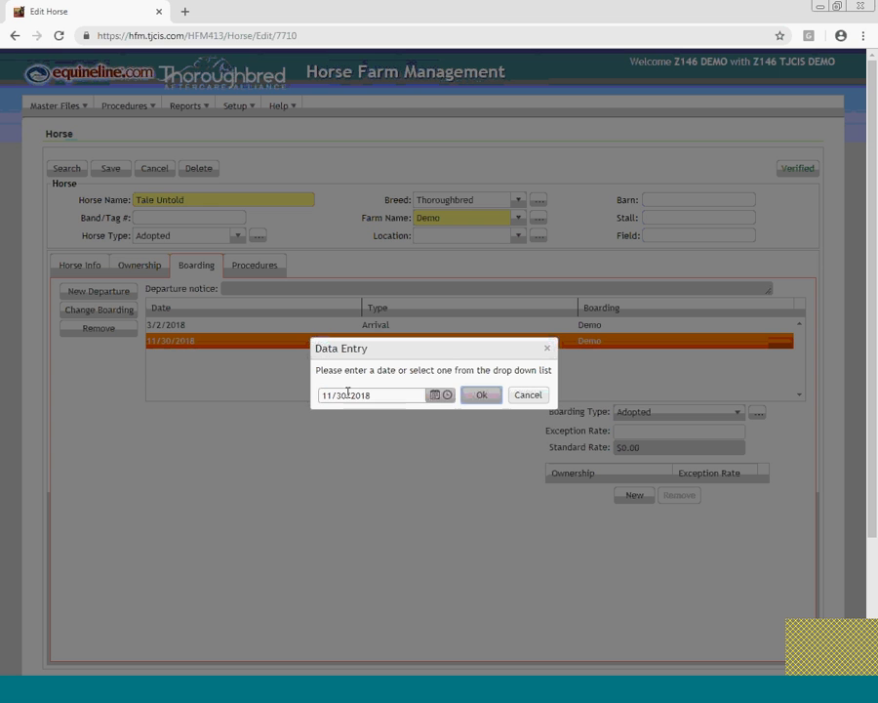
click(482, 396)
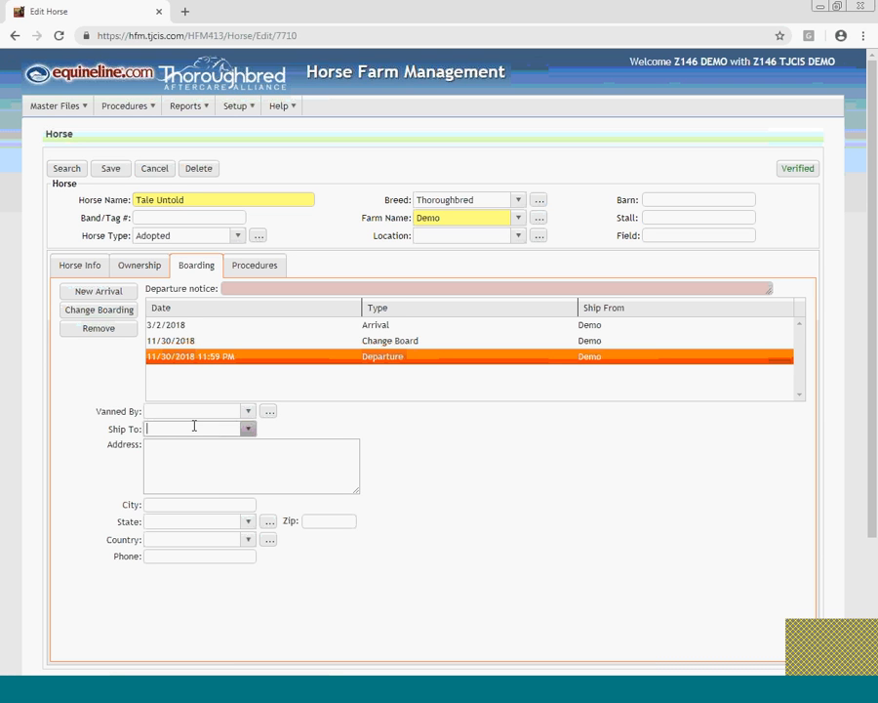
text(Adopter)
click(272, 368)
Step: Add and save a Departure Method- Adopted procedure performed on 11/30/2018 for Tale Untold
click(246, 267)
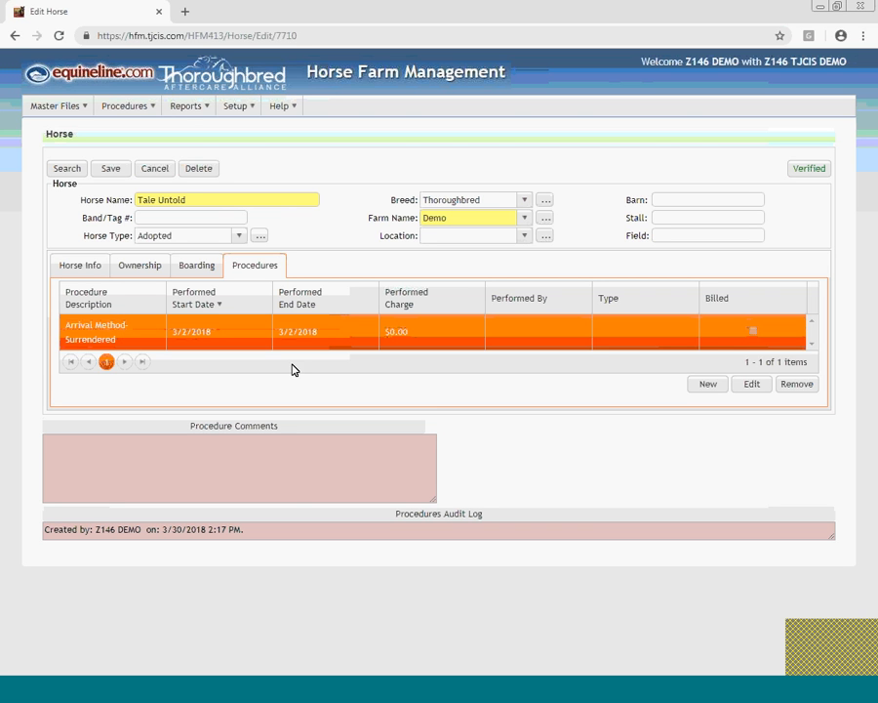
click(705, 384)
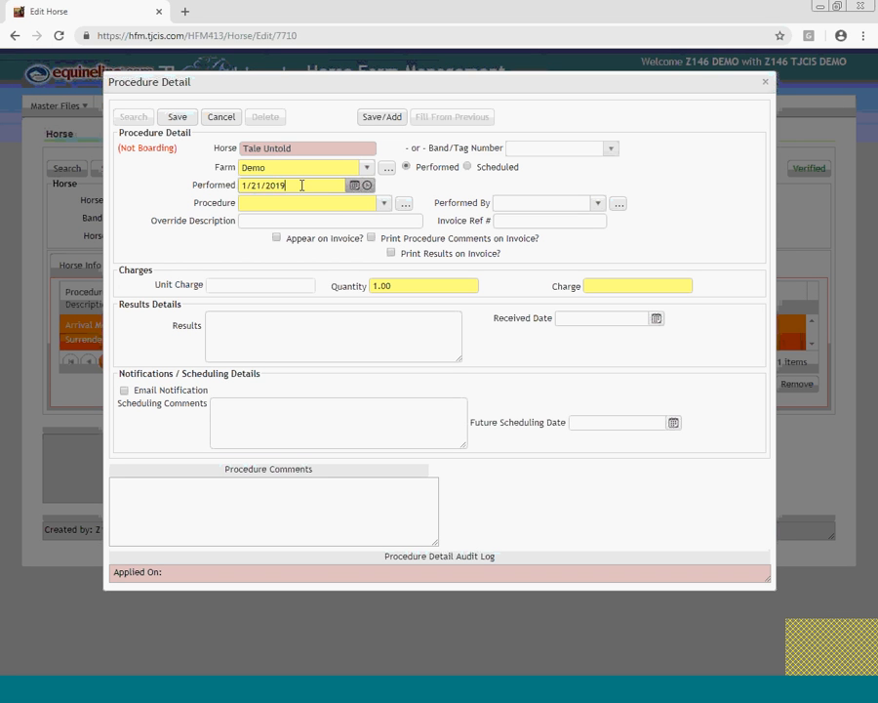
drag(289, 185, 219, 191)
text(113018)
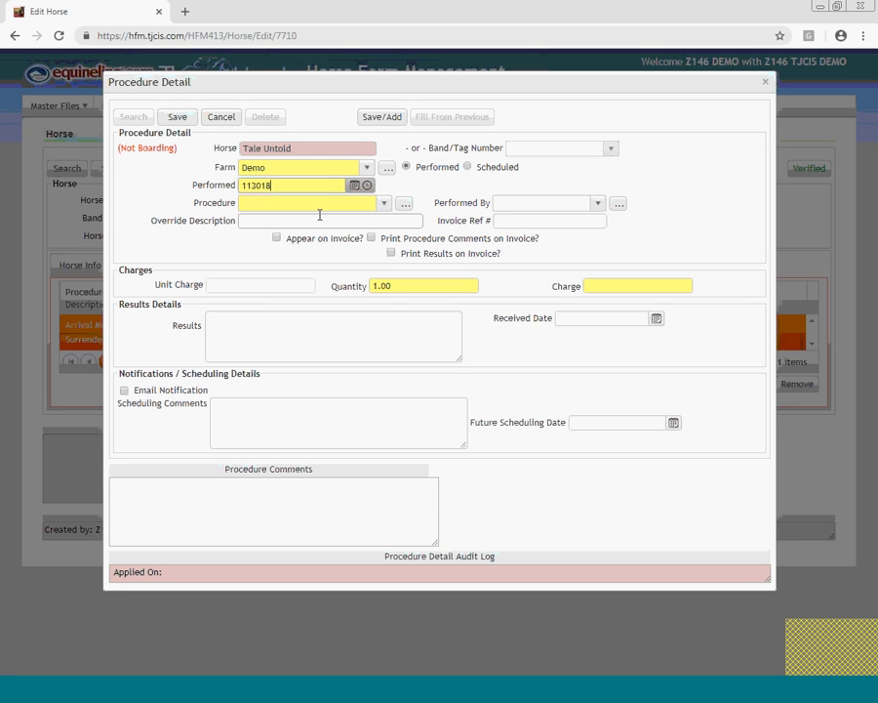
click(384, 205)
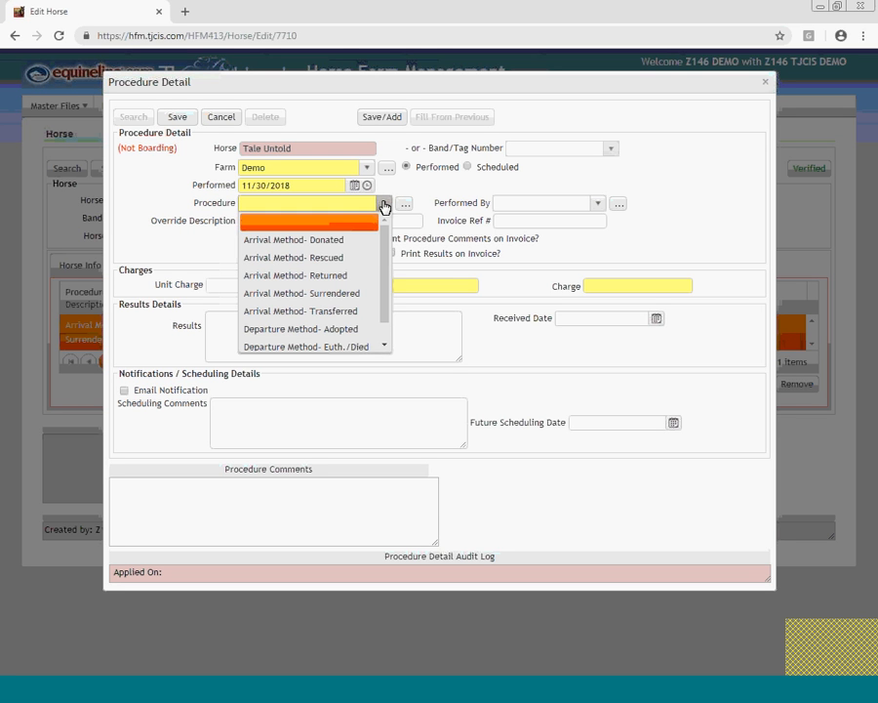
scroll(386, 250, down, 2)
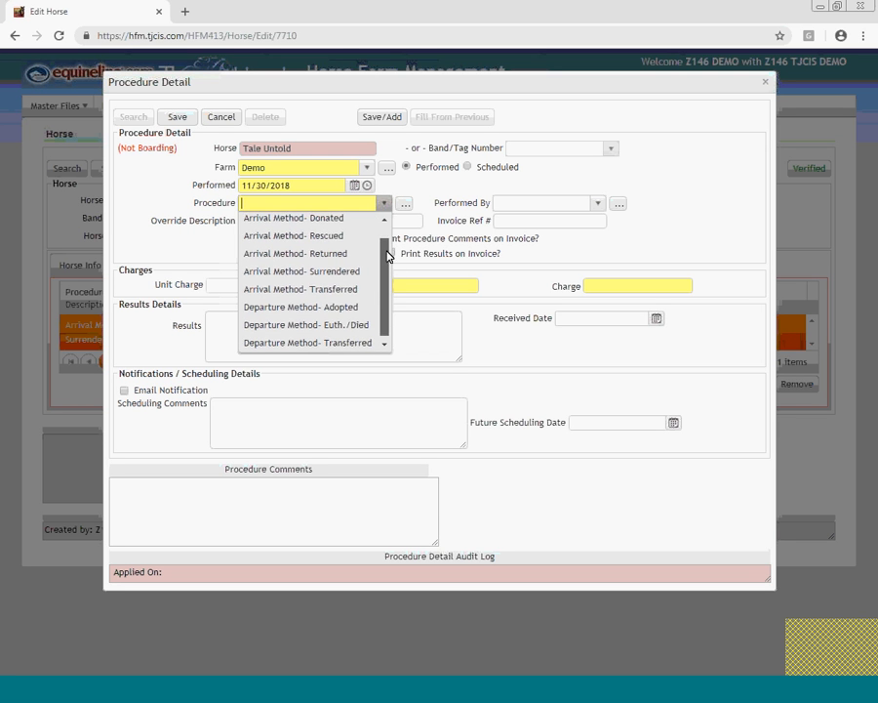
click(354, 309)
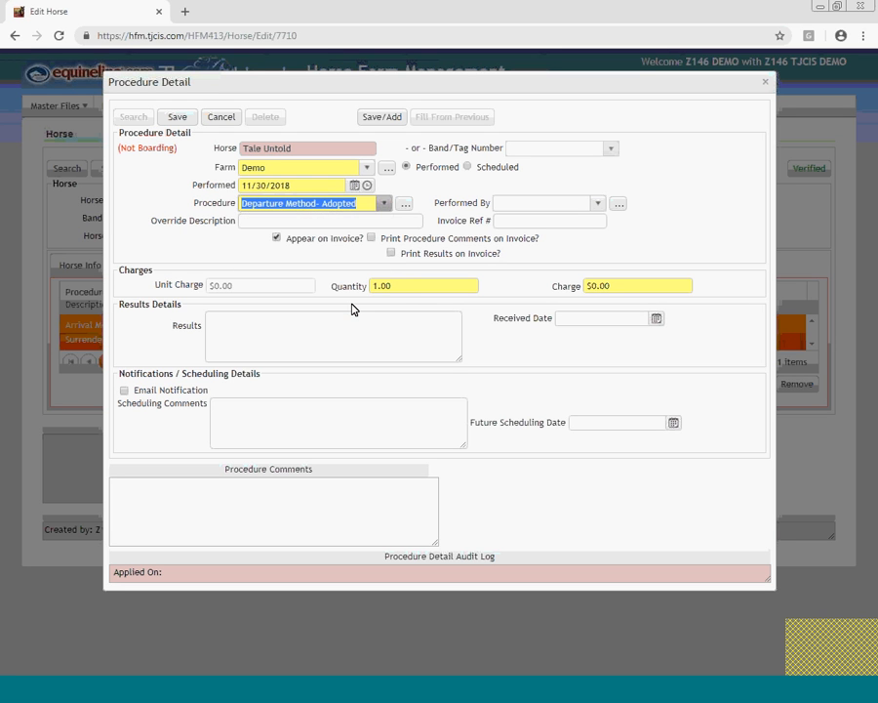
click(410, 218)
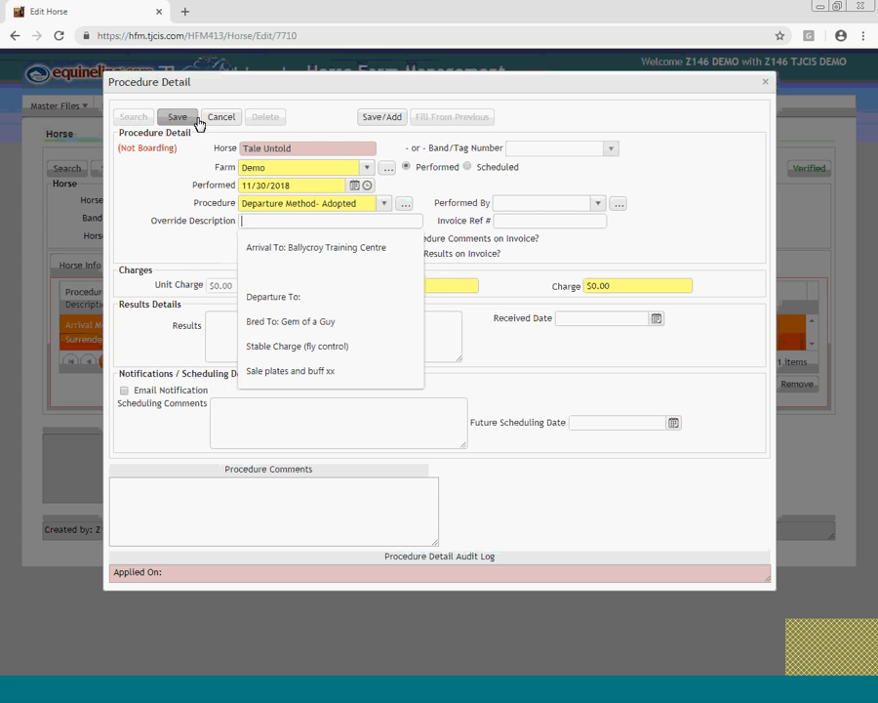
click(429, 190)
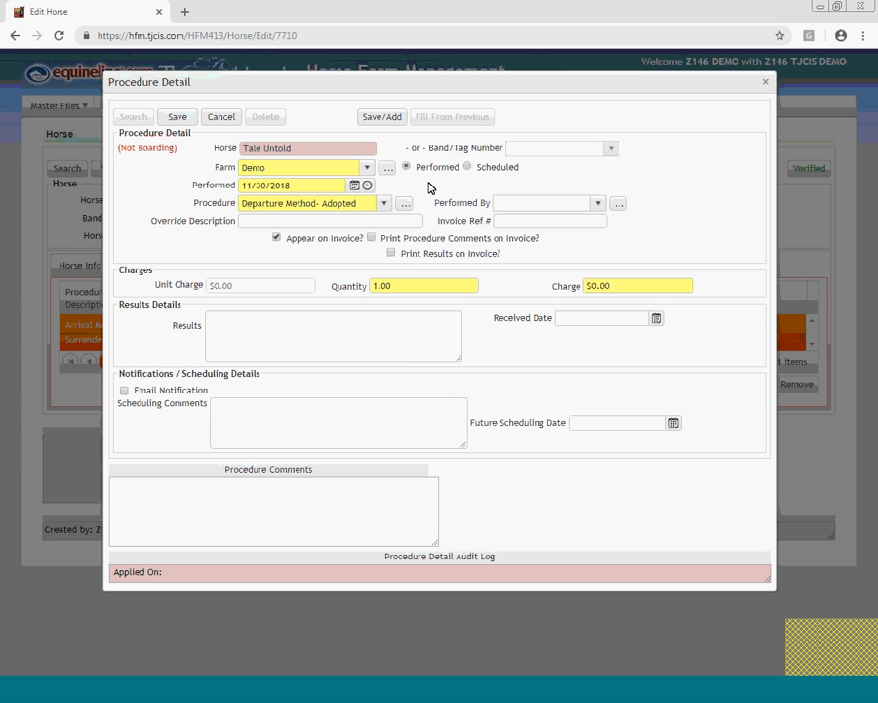
click(184, 121)
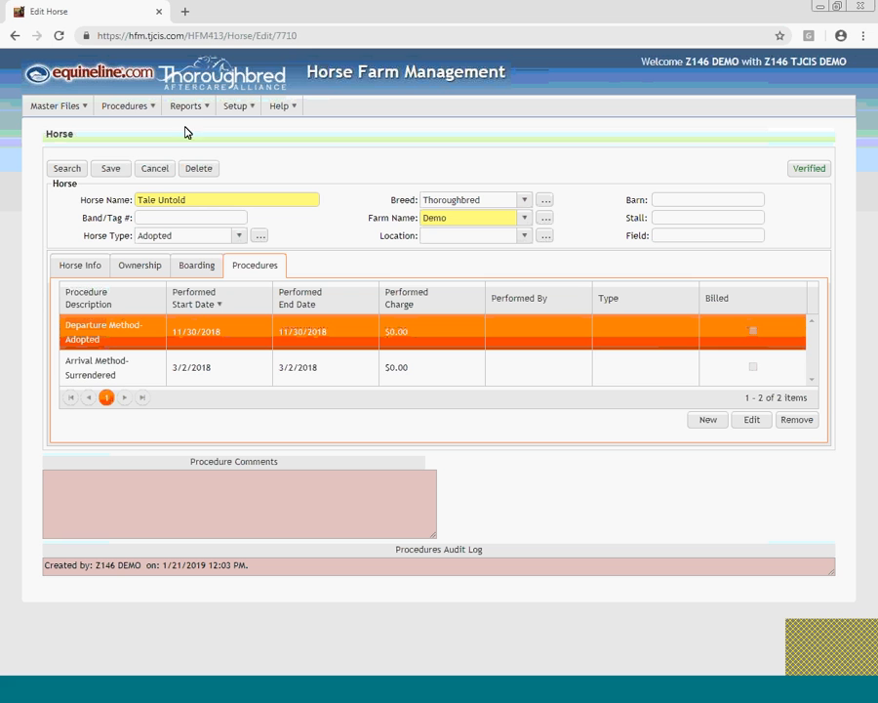
Step: Review Tale Untold's arrival, boarding change and departure entries and its procedures, and save the horse record
click(193, 270)
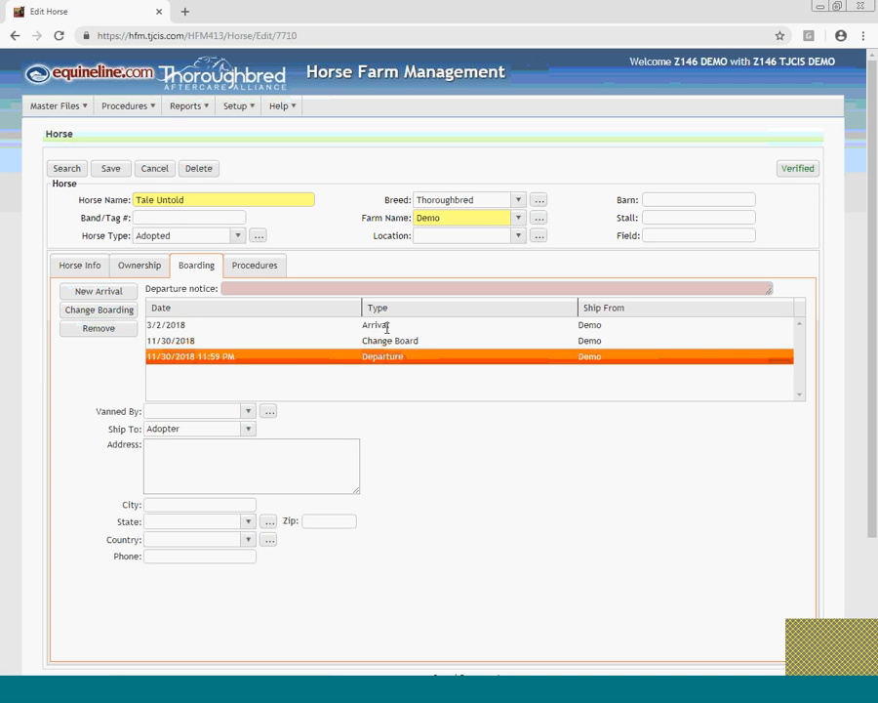
click(379, 324)
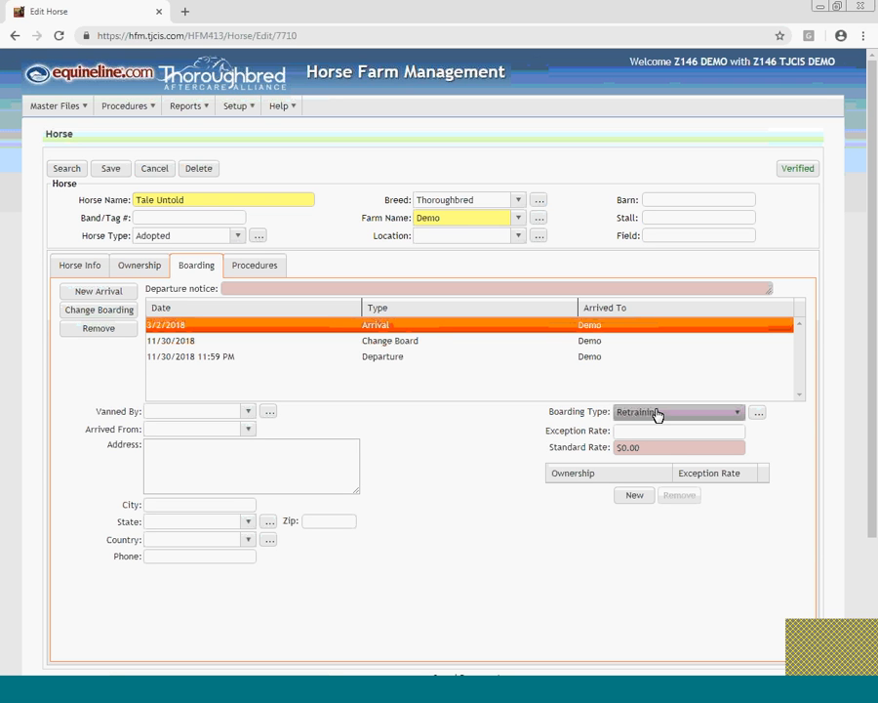
click(421, 342)
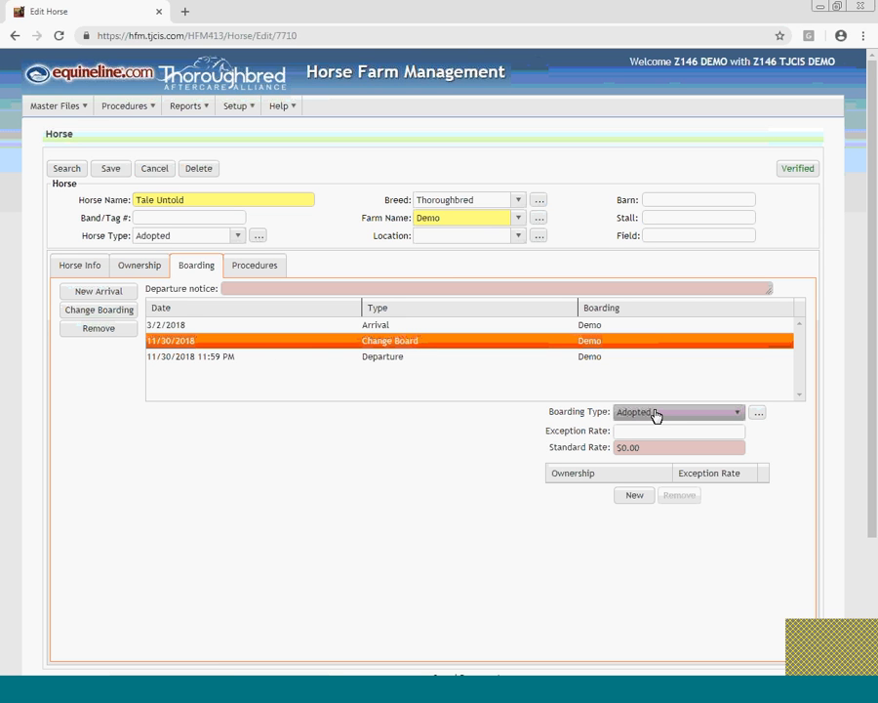
click(377, 357)
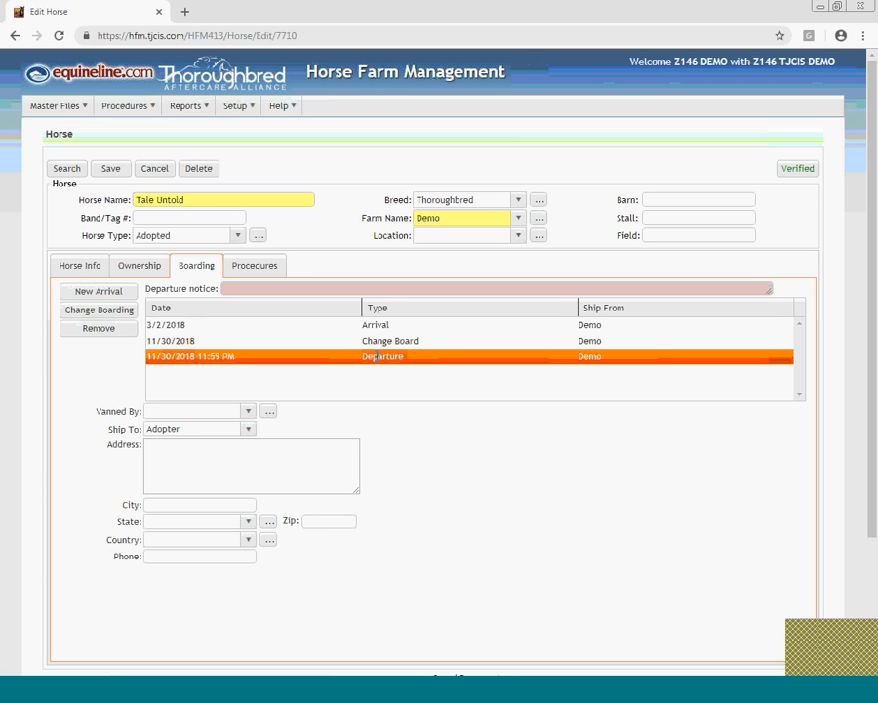
click(256, 269)
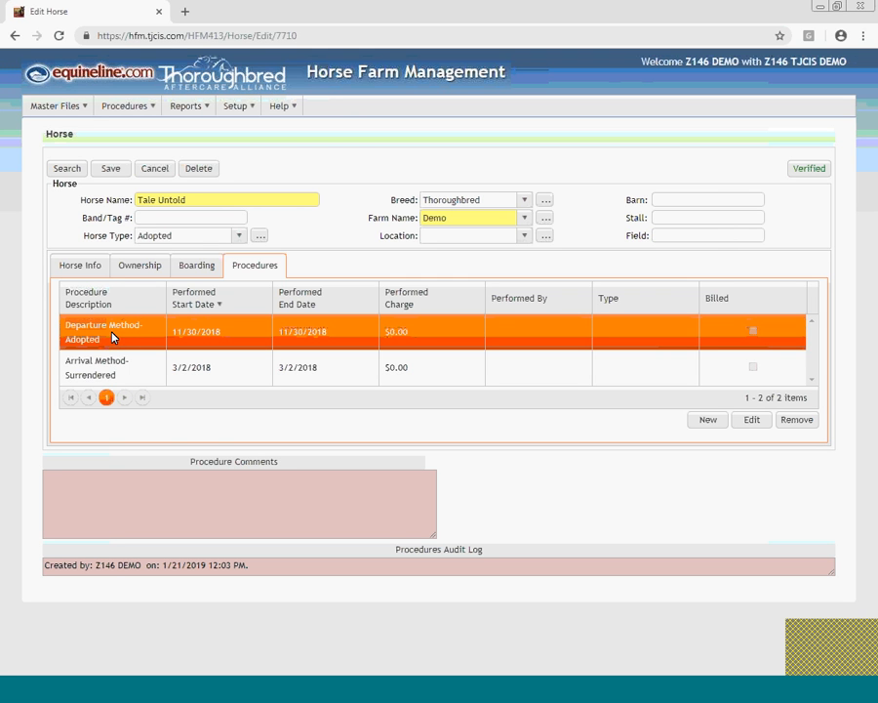
click(111, 169)
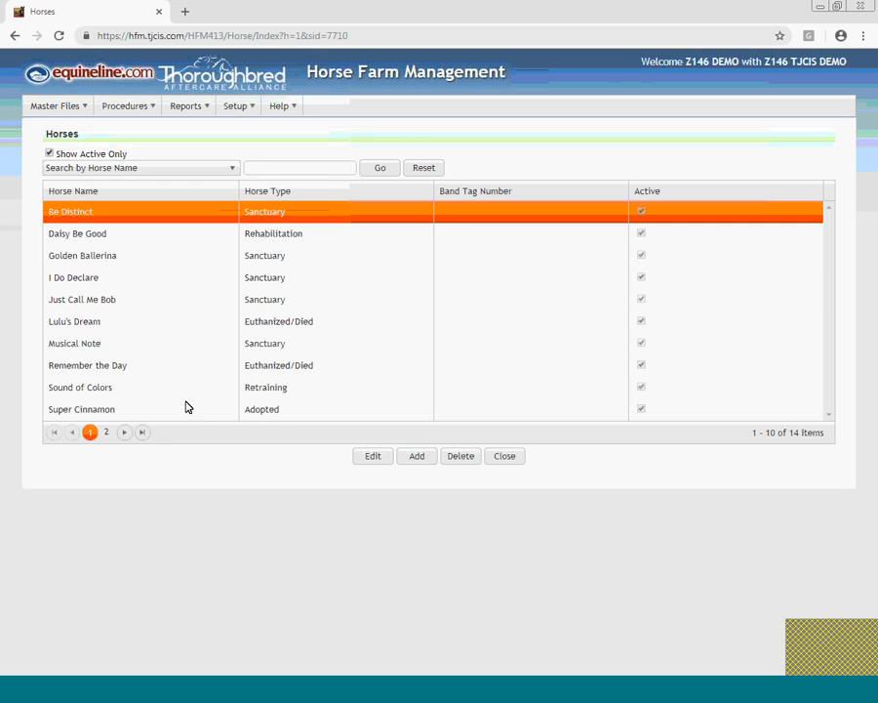
Step: Open Tough Exercise from the horse list and add a boarding change dated 1/8/2019 with the boarding type Adopted
click(107, 432)
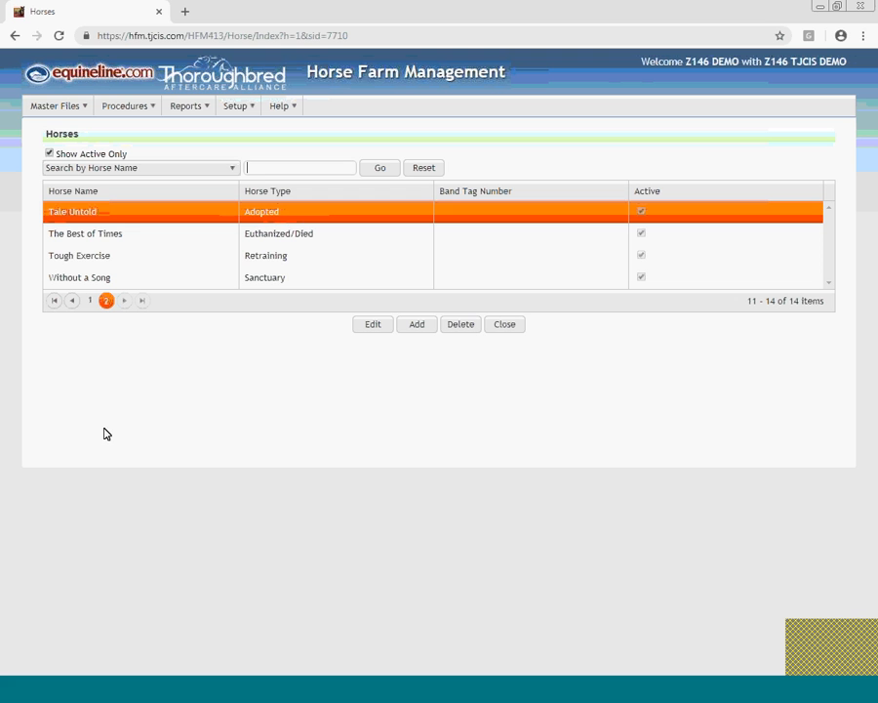
click(285, 255)
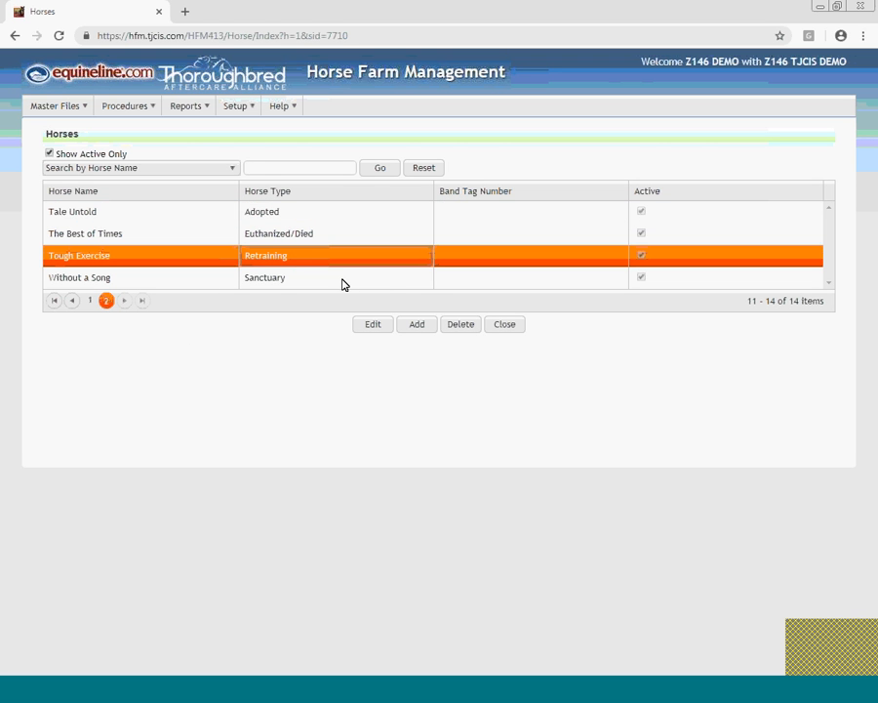
click(380, 327)
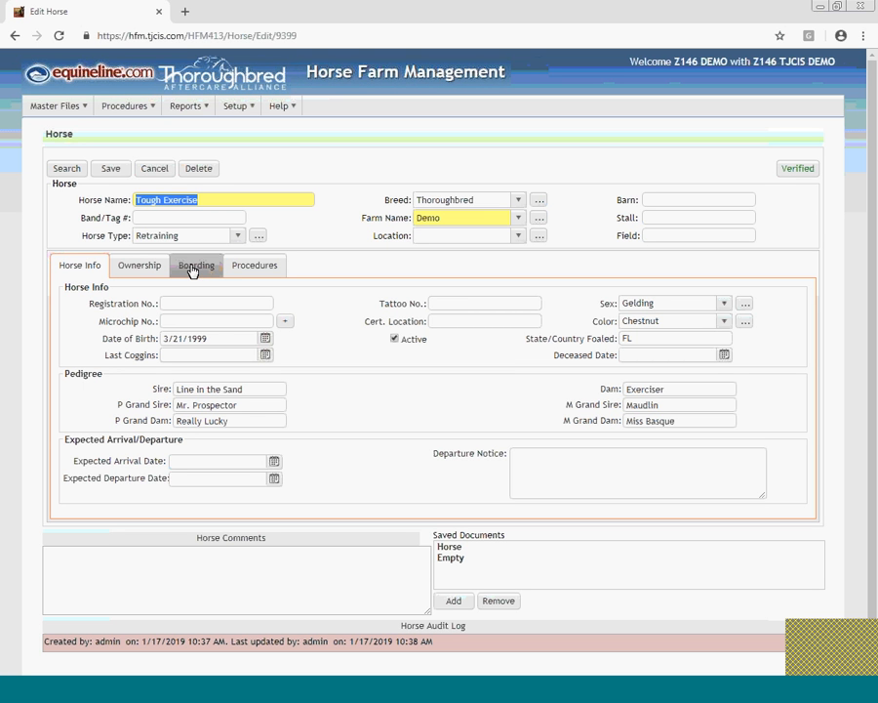
click(192, 271)
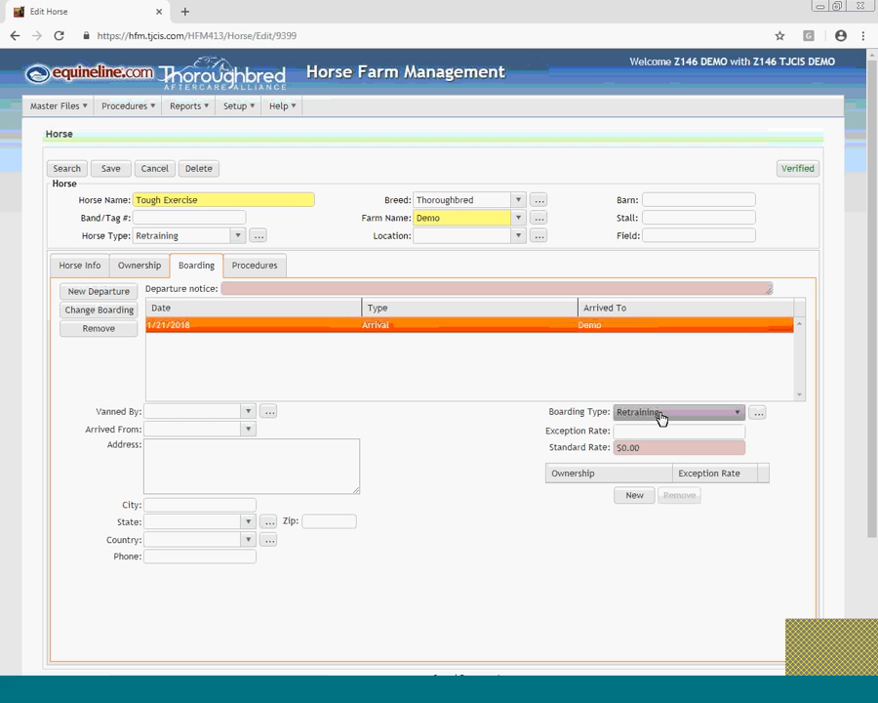
click(110, 312)
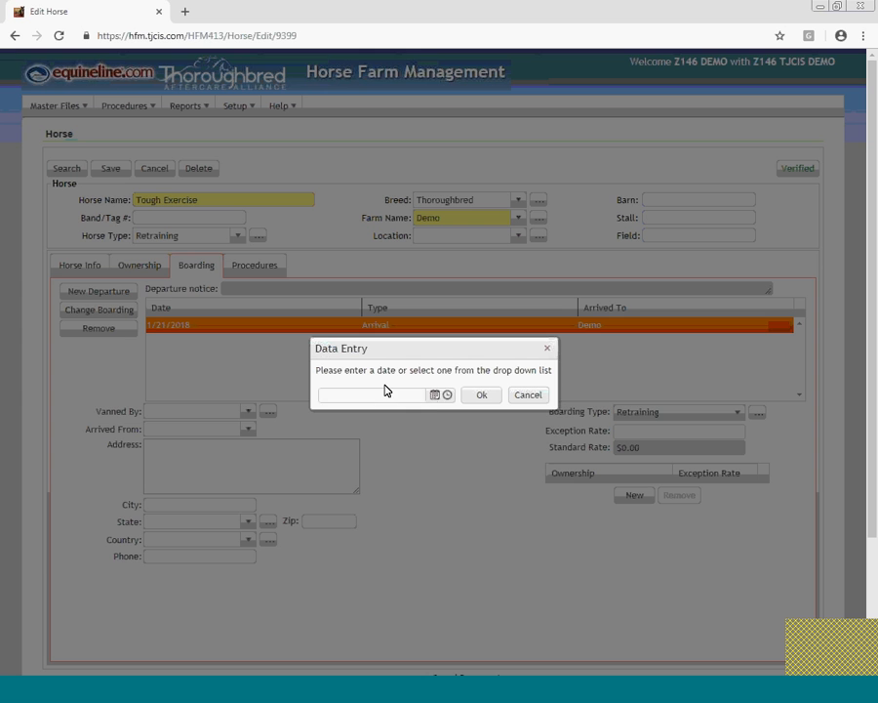
click(436, 395)
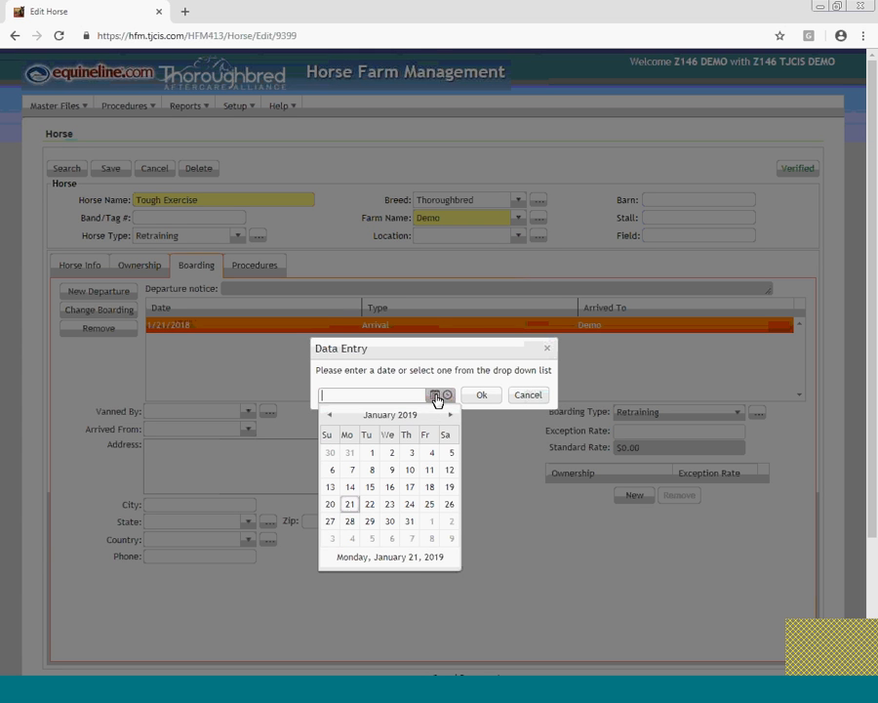
click(371, 469)
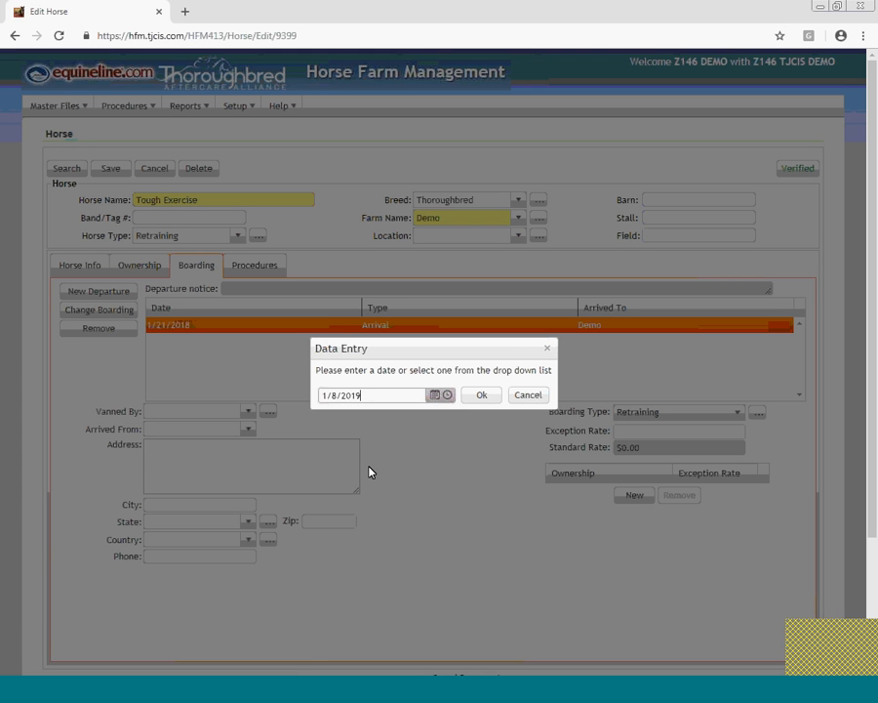
click(480, 400)
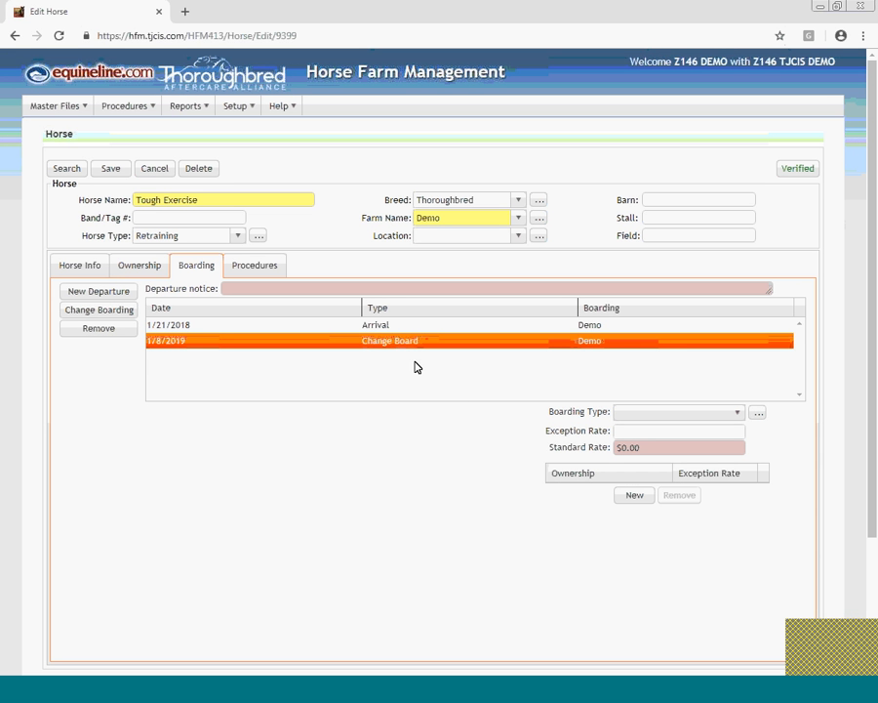
click(737, 413)
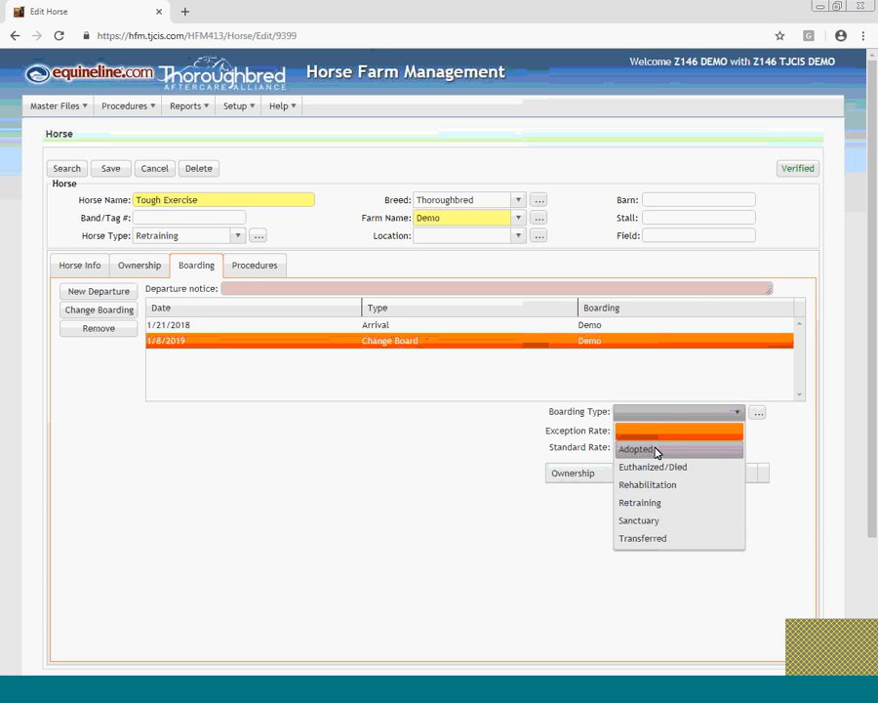
click(656, 451)
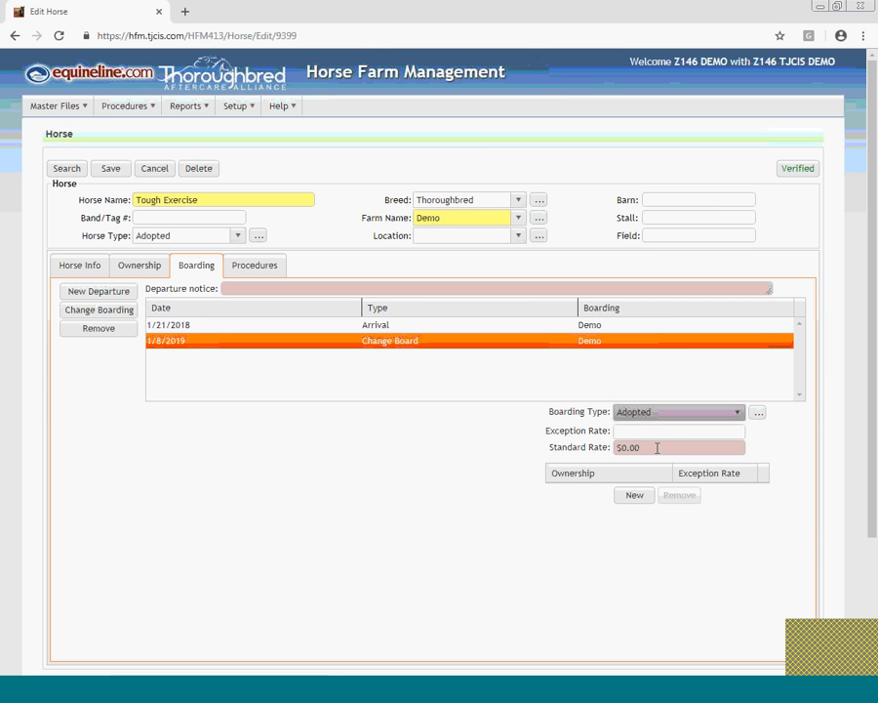
Step: Add a departure dated 1/8/2019 to Tough Exercise's boarding history with Adopter as the Ship To
click(98, 291)
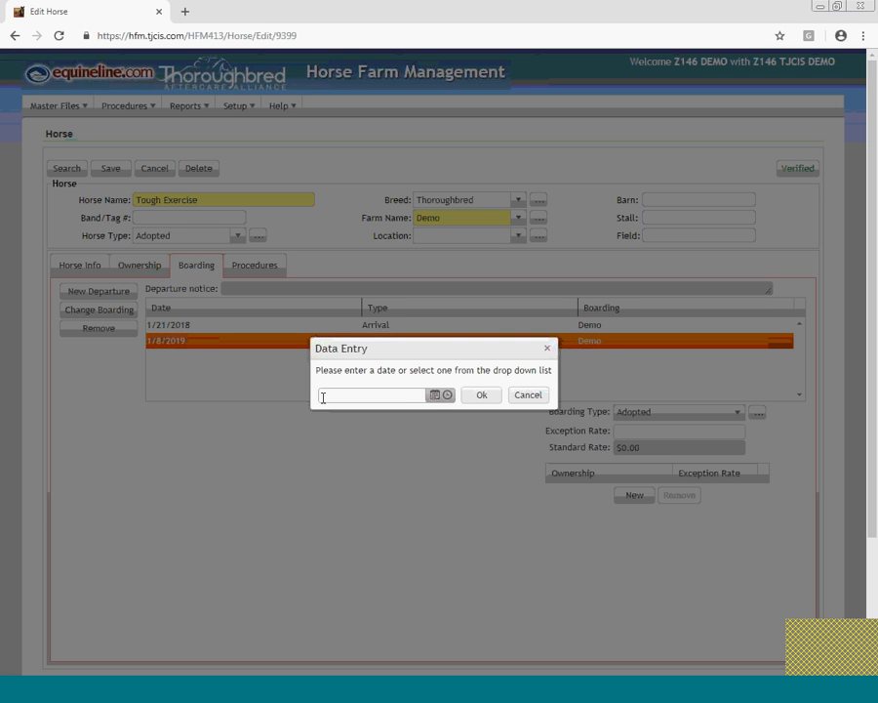
click(435, 396)
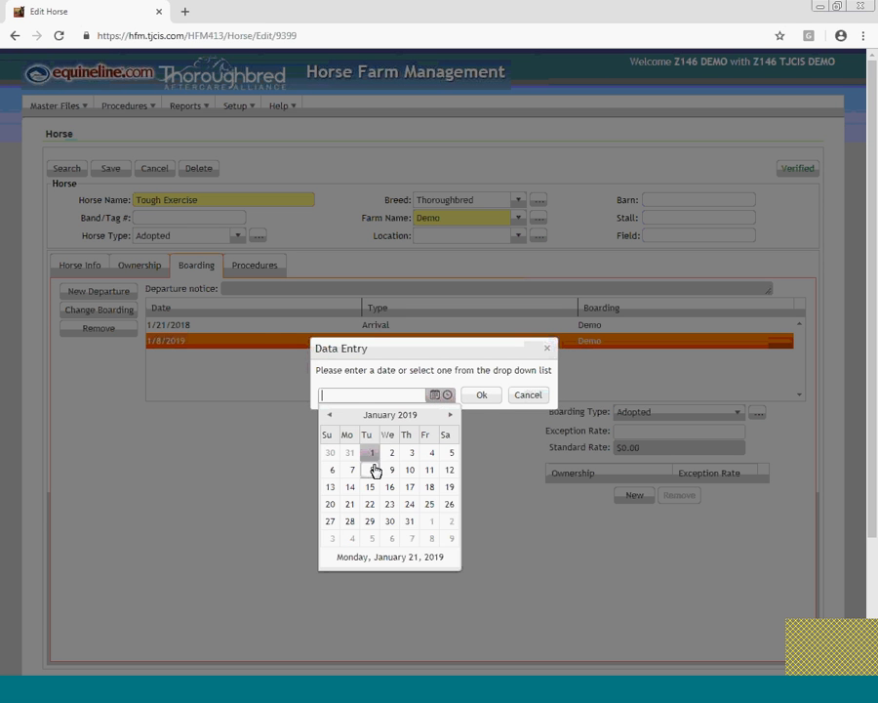
click(370, 470)
click(482, 396)
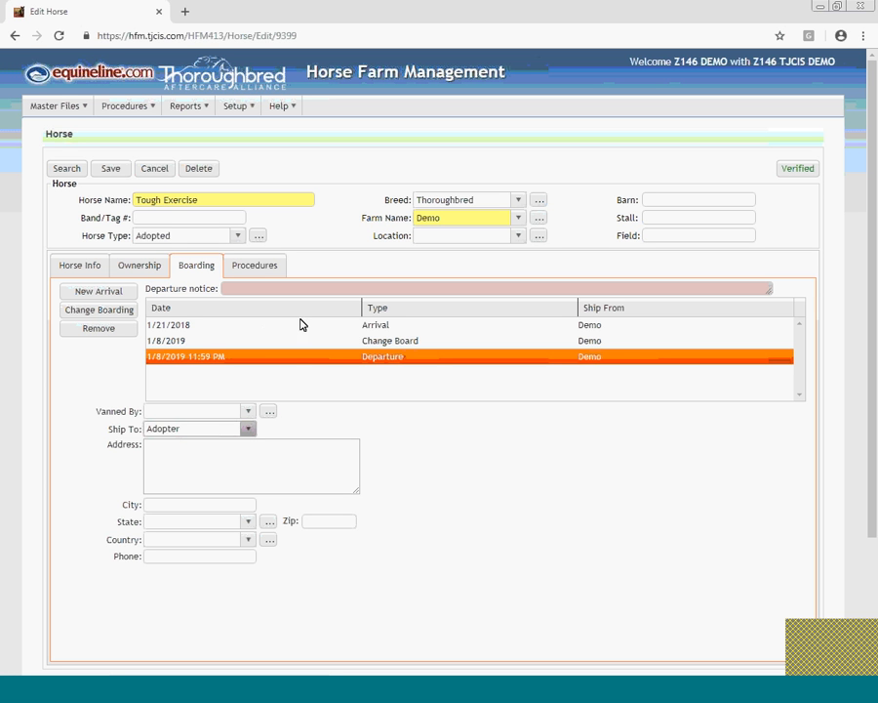
Step: Add and save a Departure Method- Adopted procedure performed on 1/8/2019 for Tough Exercise
click(243, 266)
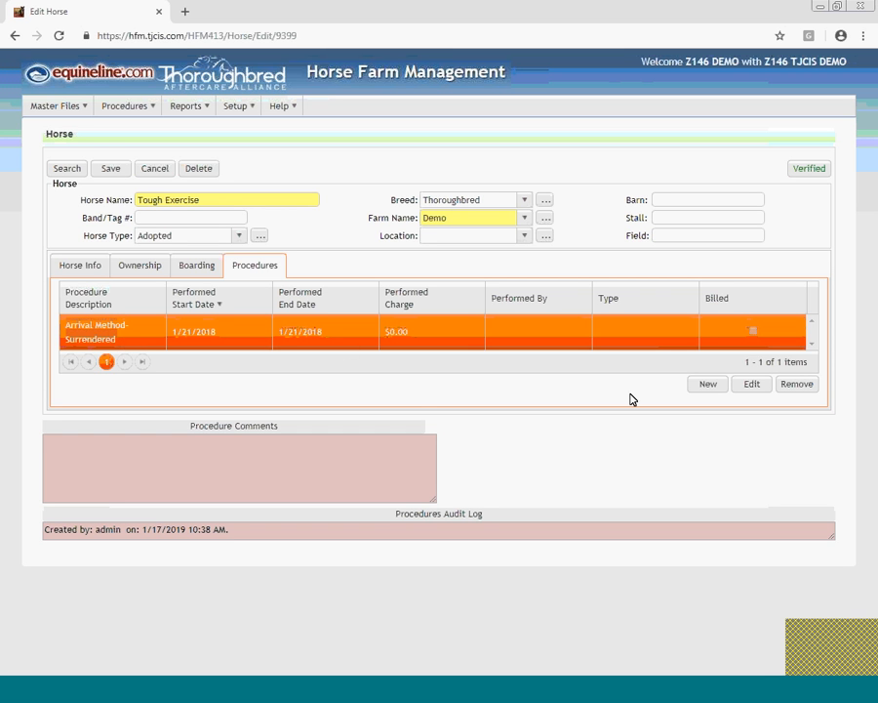
click(706, 385)
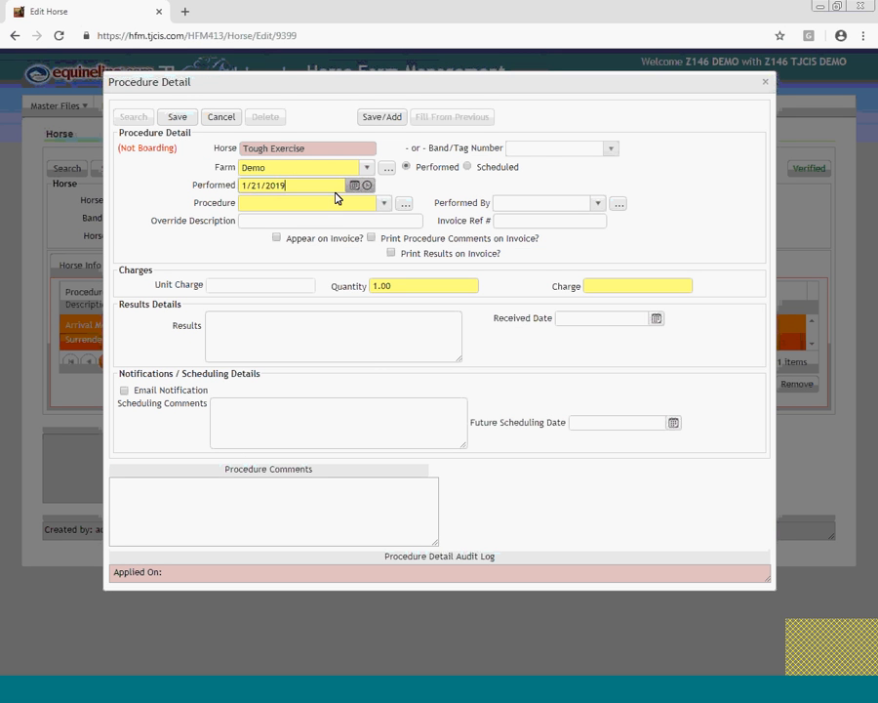
click(354, 184)
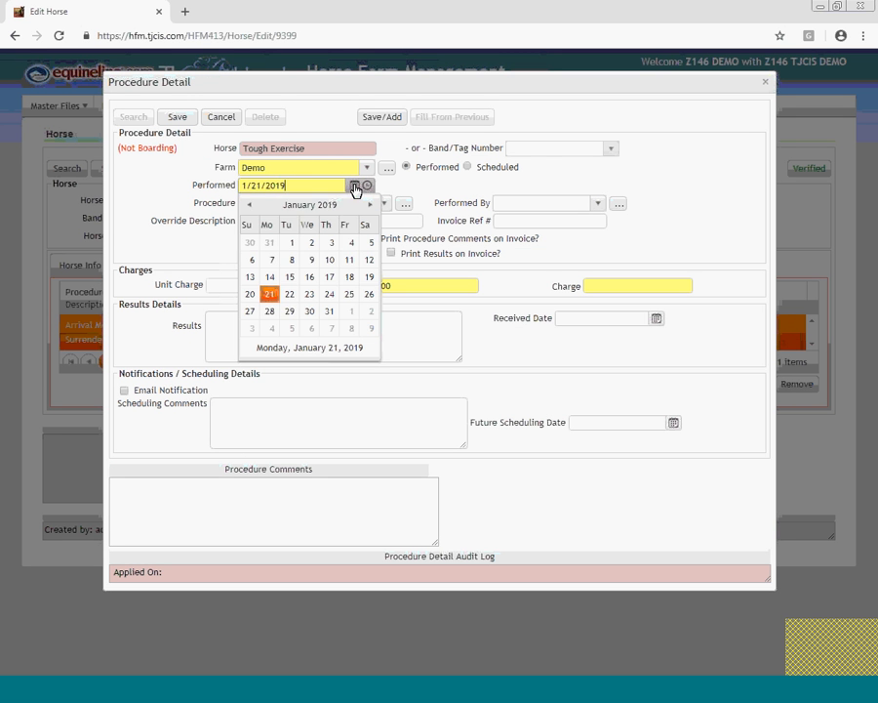
click(290, 259)
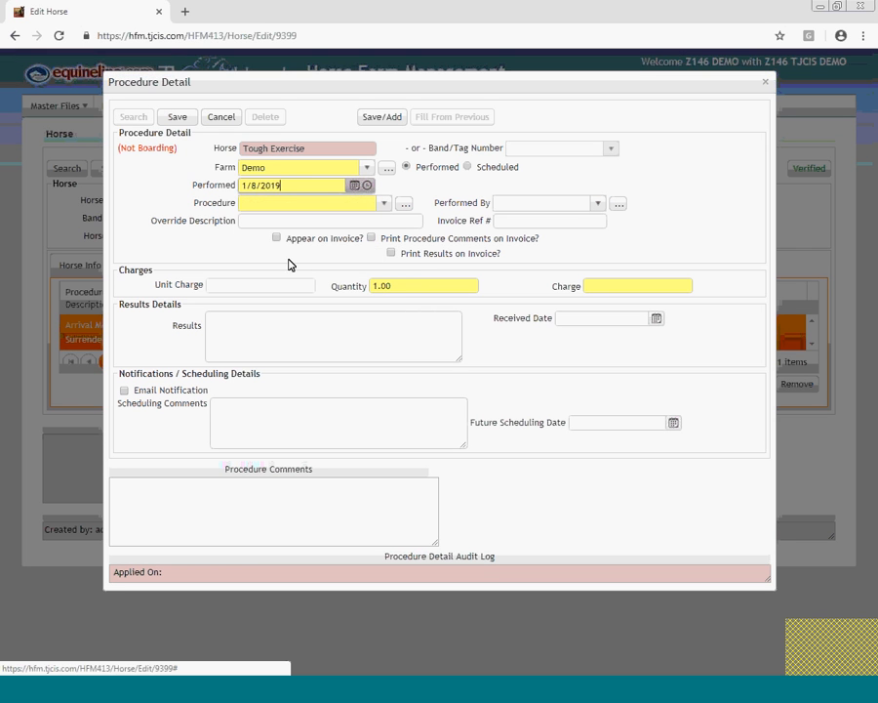
click(383, 205)
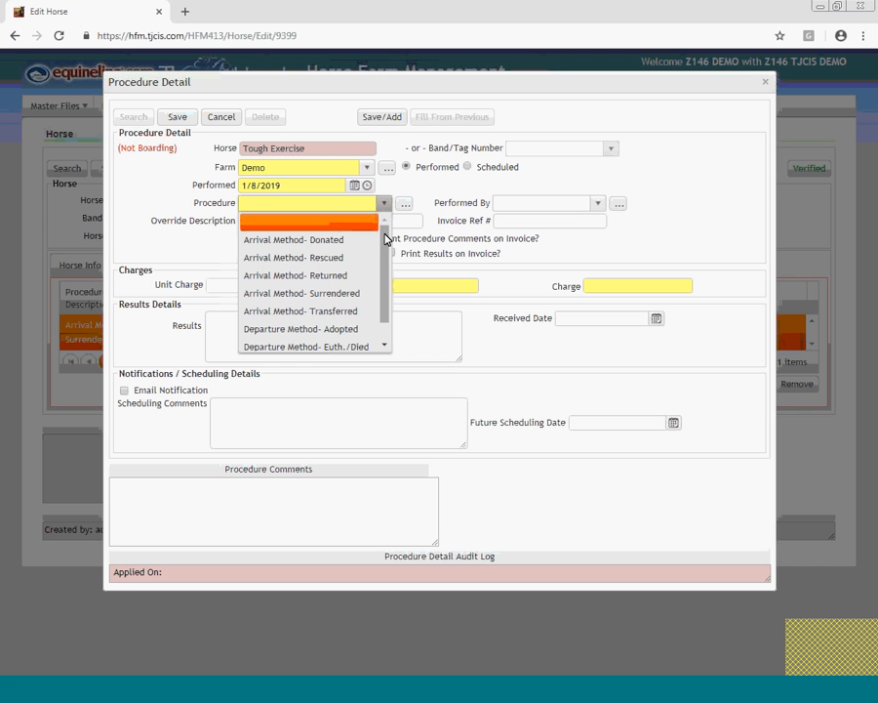
scroll(386, 259, down, 1)
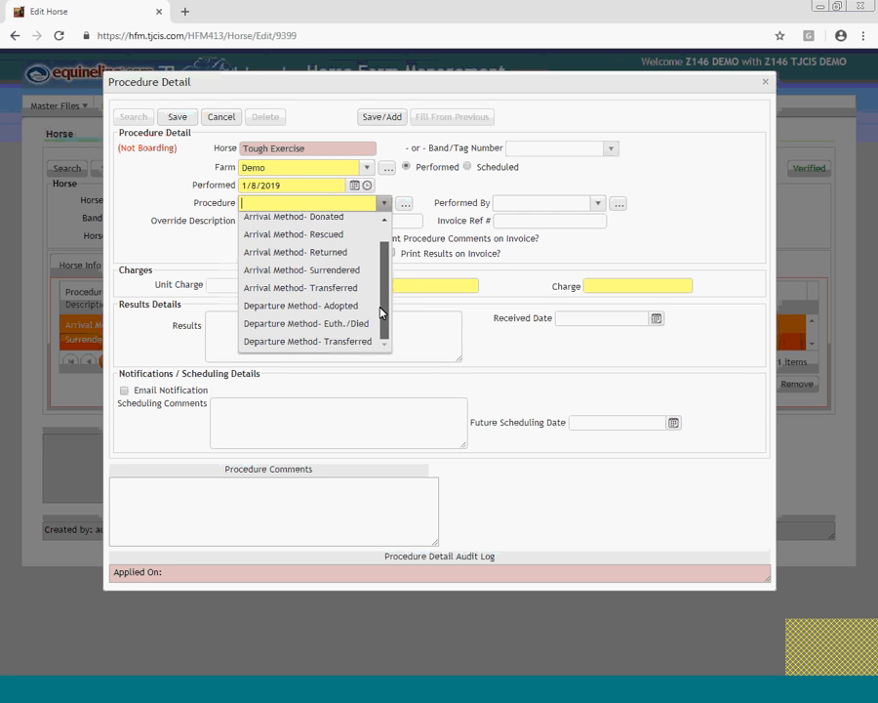
click(353, 310)
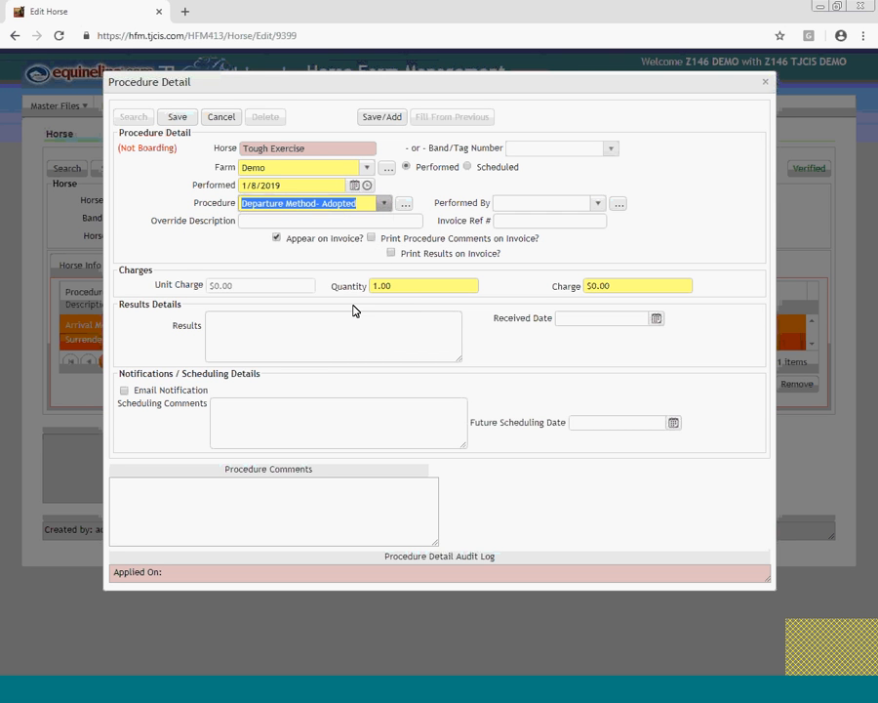
click(175, 116)
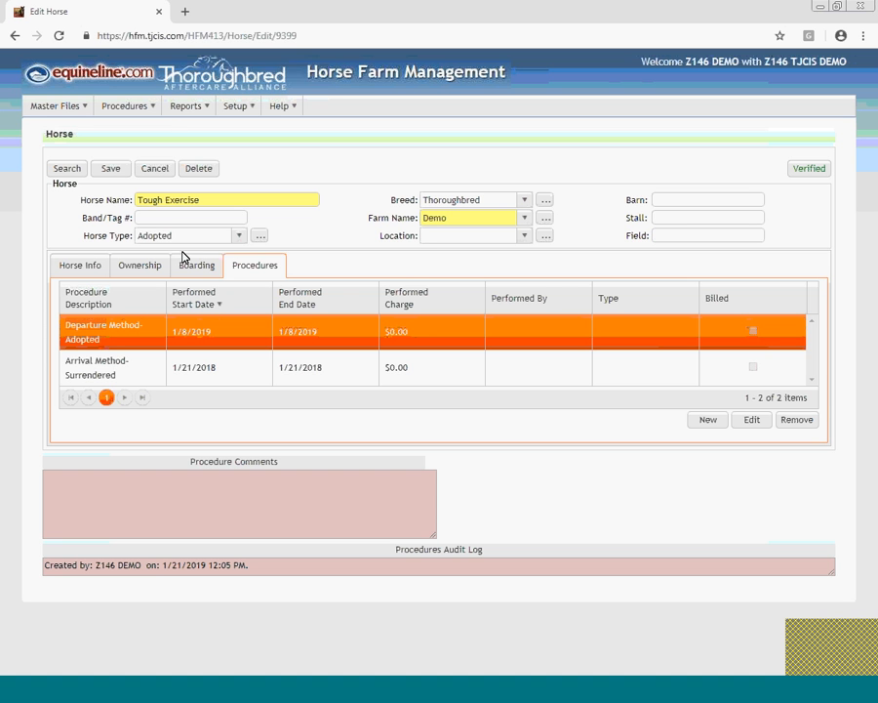
Step: Review Tough Exercise's arrival, boarding change and departure entries, and its arrival and departure procedures
click(192, 267)
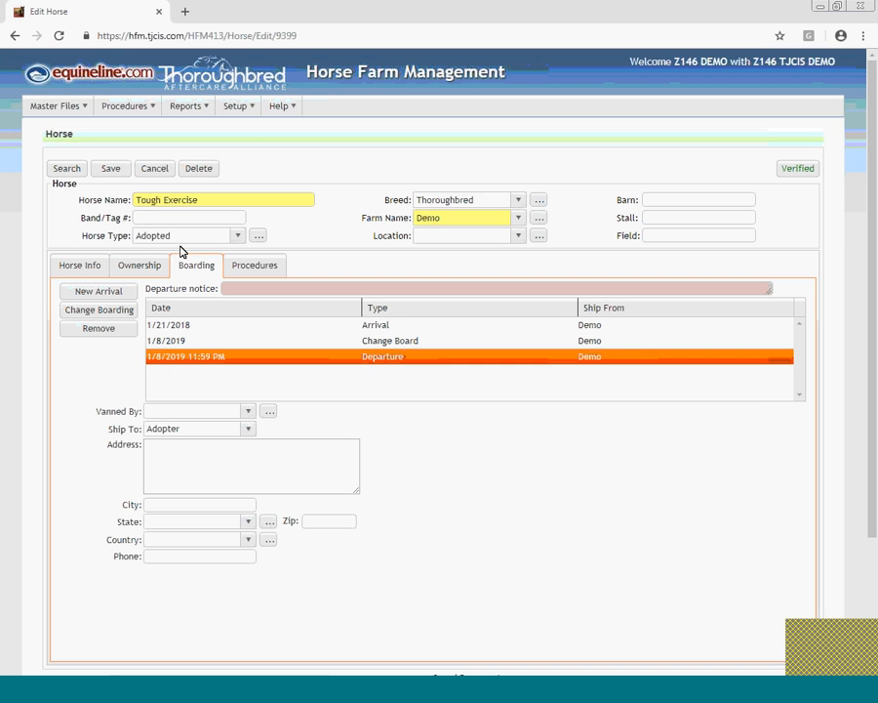
click(376, 324)
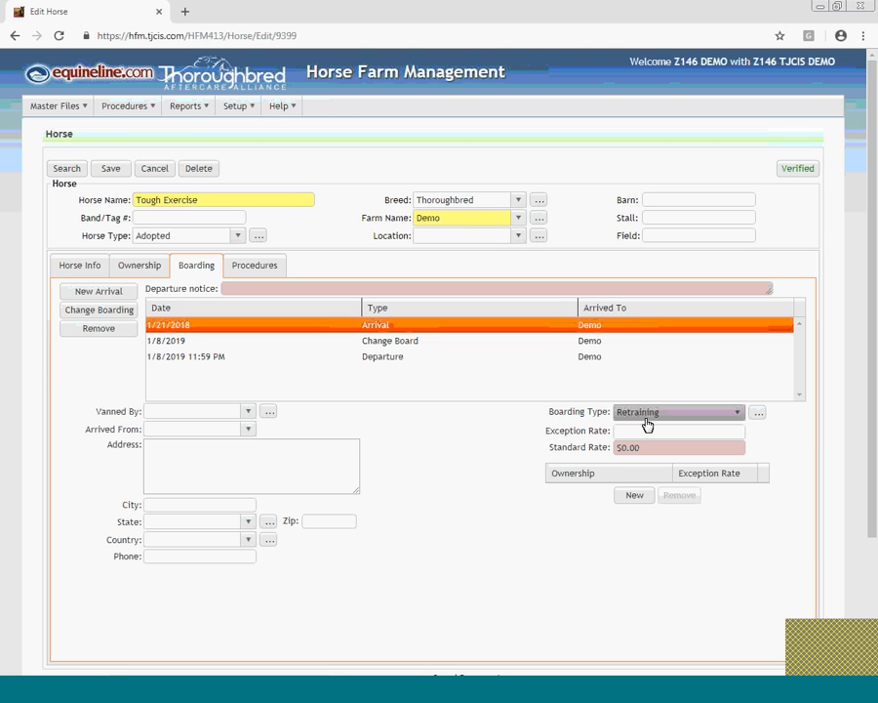
click(395, 340)
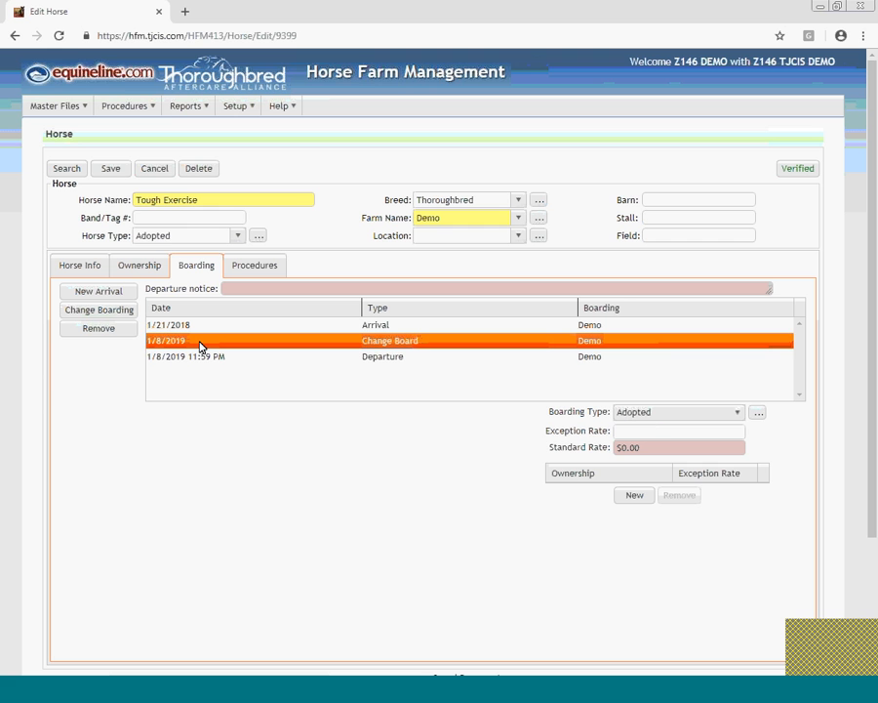
click(364, 357)
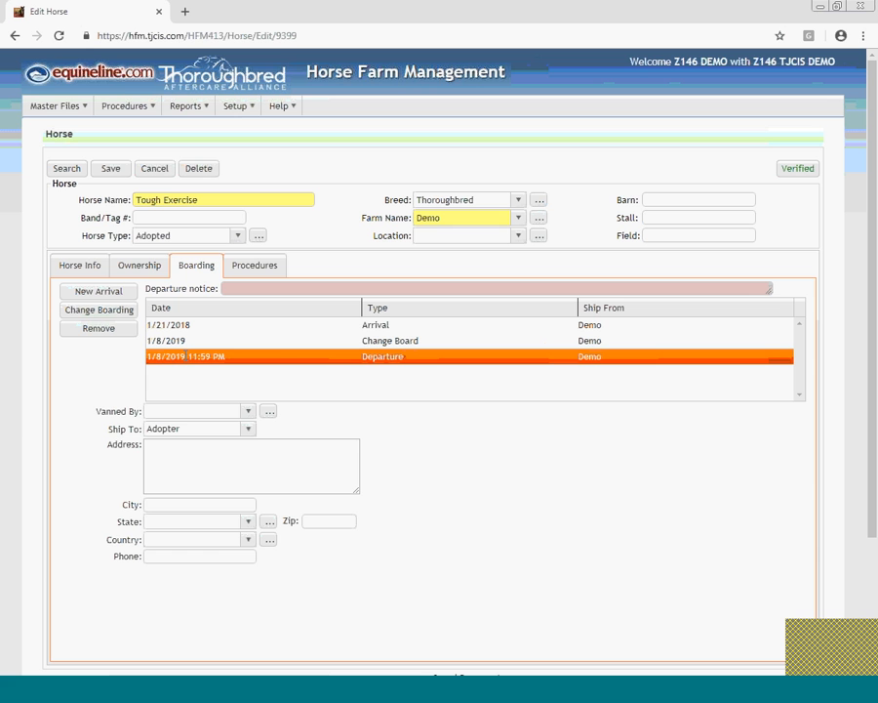
click(267, 263)
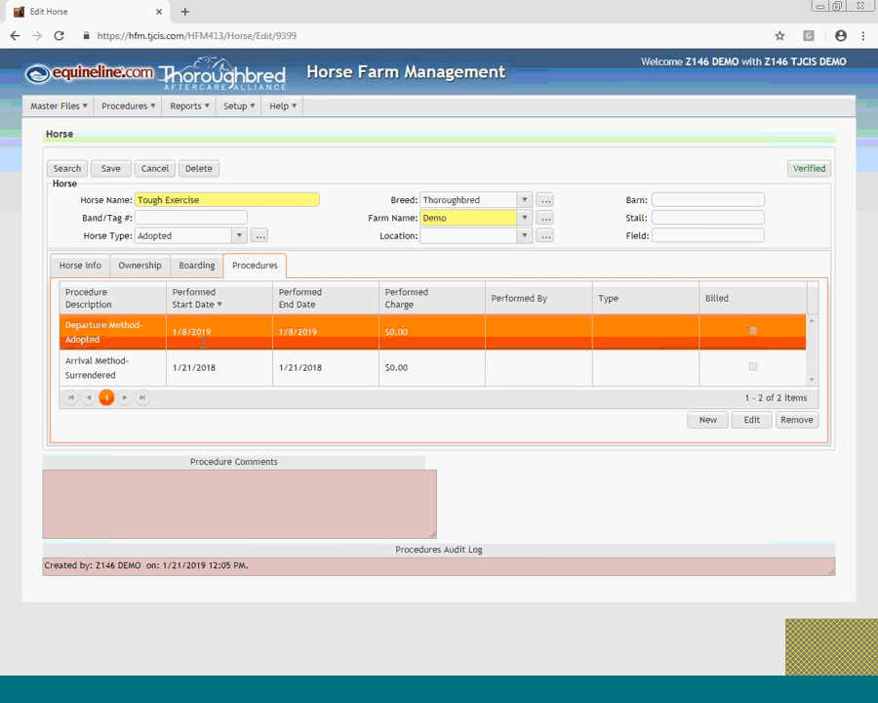
click(126, 373)
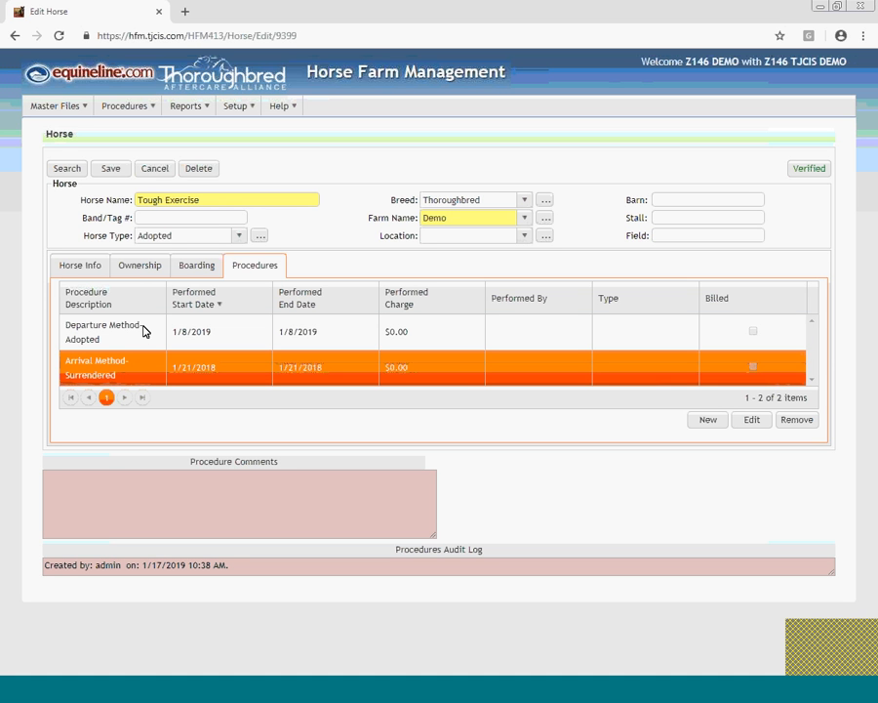
click(143, 331)
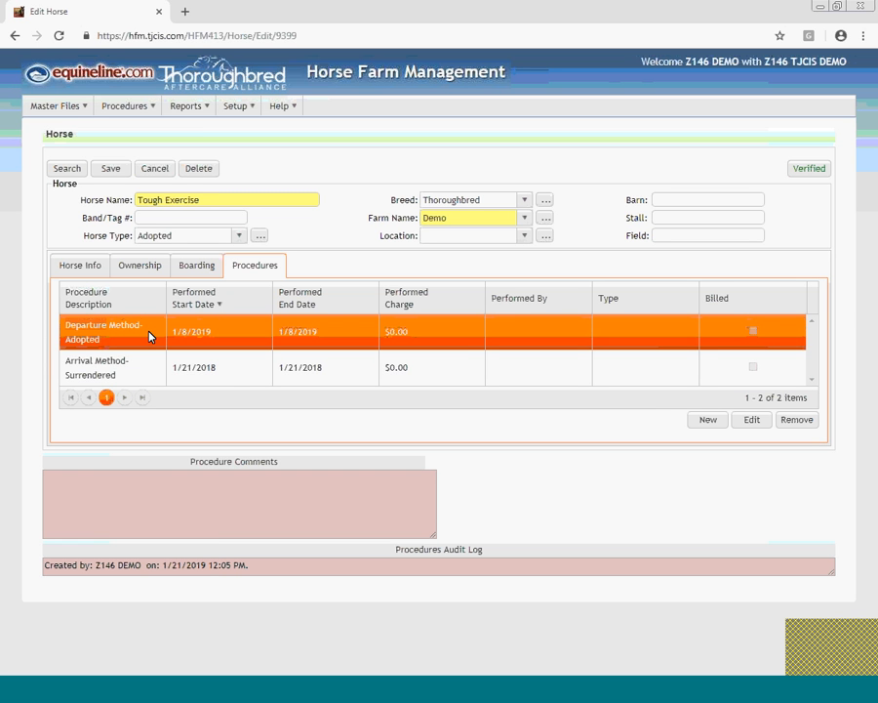
Step: Save Tough Exercise's horse record and go back to the first page of the horse list
click(72, 267)
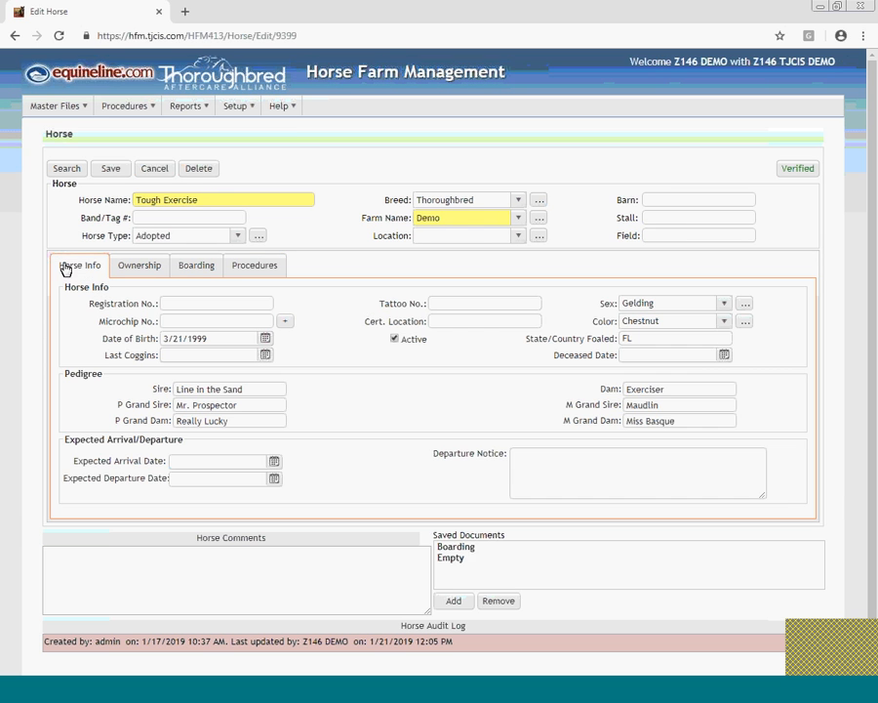
click(105, 171)
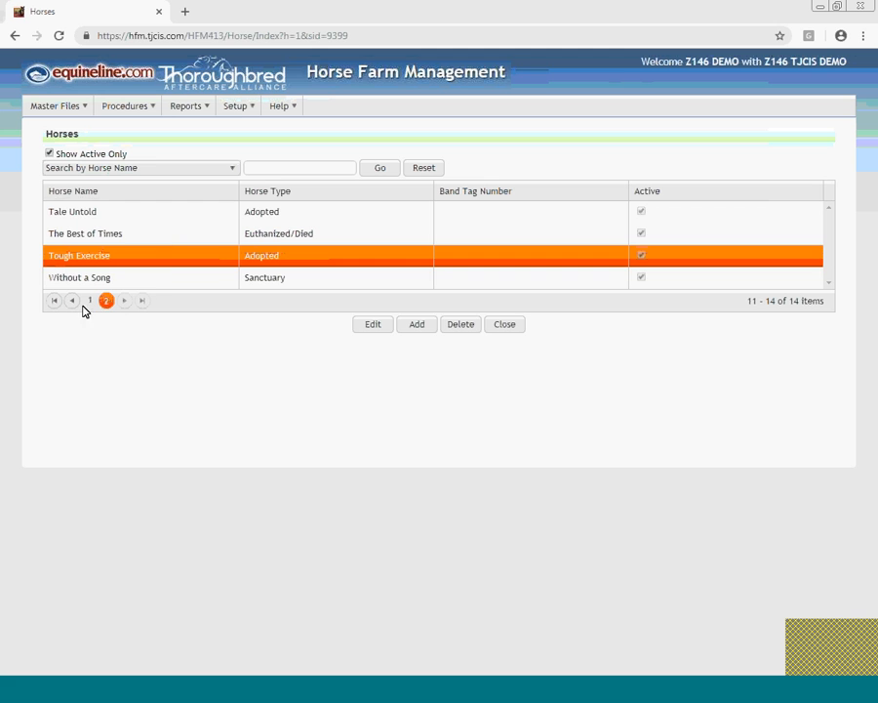
click(89, 303)
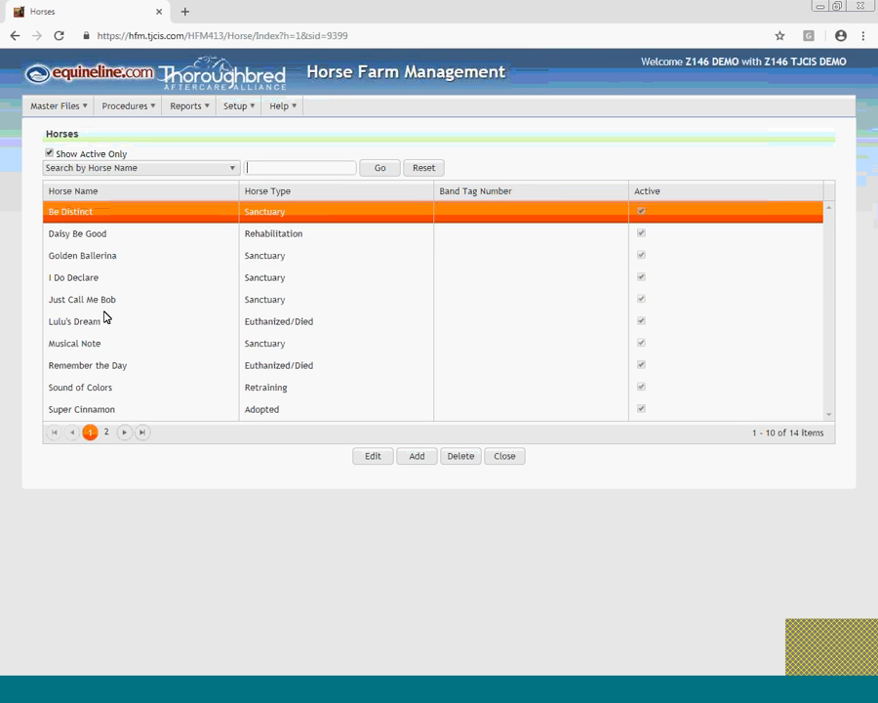